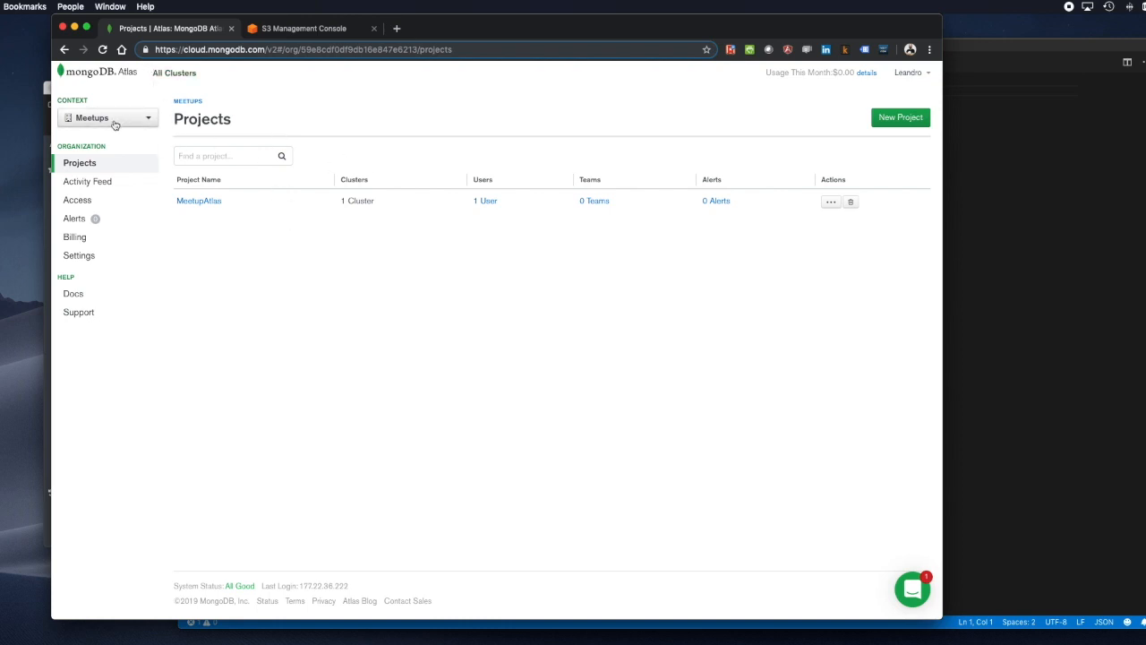
Step: Create a new project named AtlasDataLake, keeping yourself as Project Owner
{"action": "left_click", "coordinate": [907, 117]}
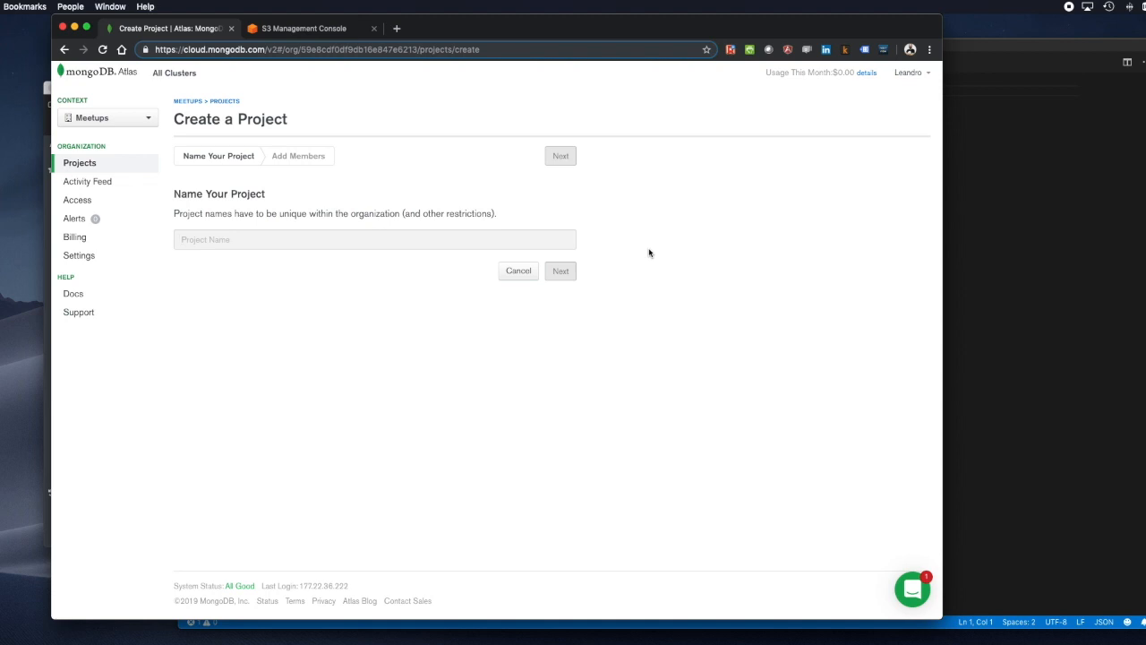
{"action": "type", "text": "Atl"}
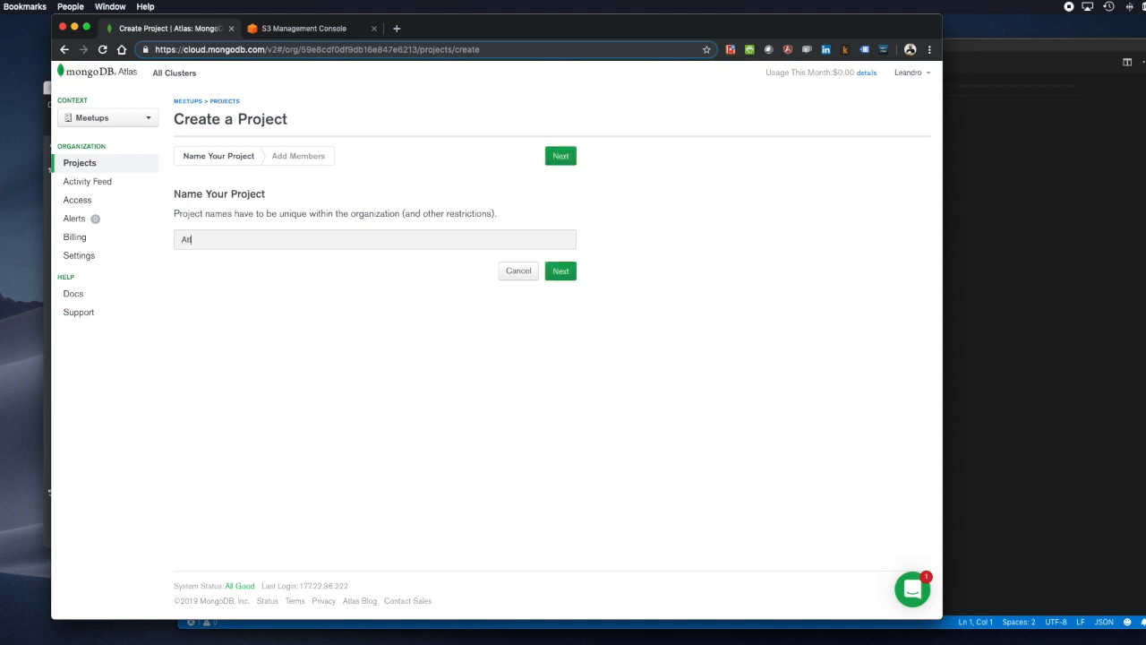
{"action": "type", "text": "asDataLake"}
{"action": "left_click", "coordinate": [566, 273]}
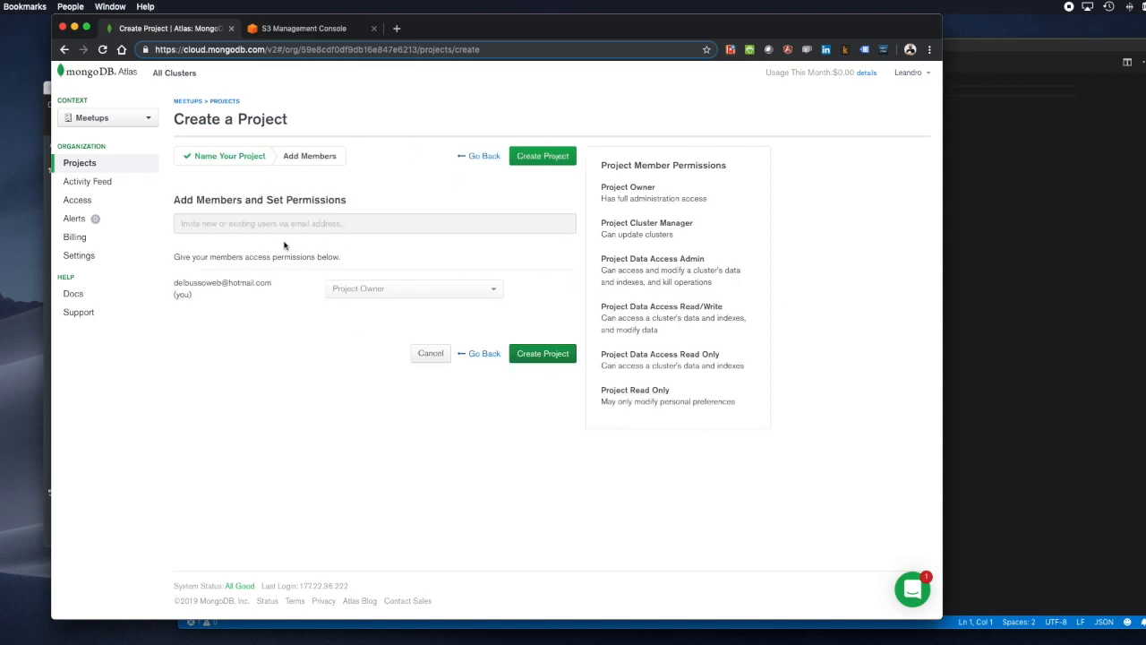
{"action": "left_click", "coordinate": [547, 355]}
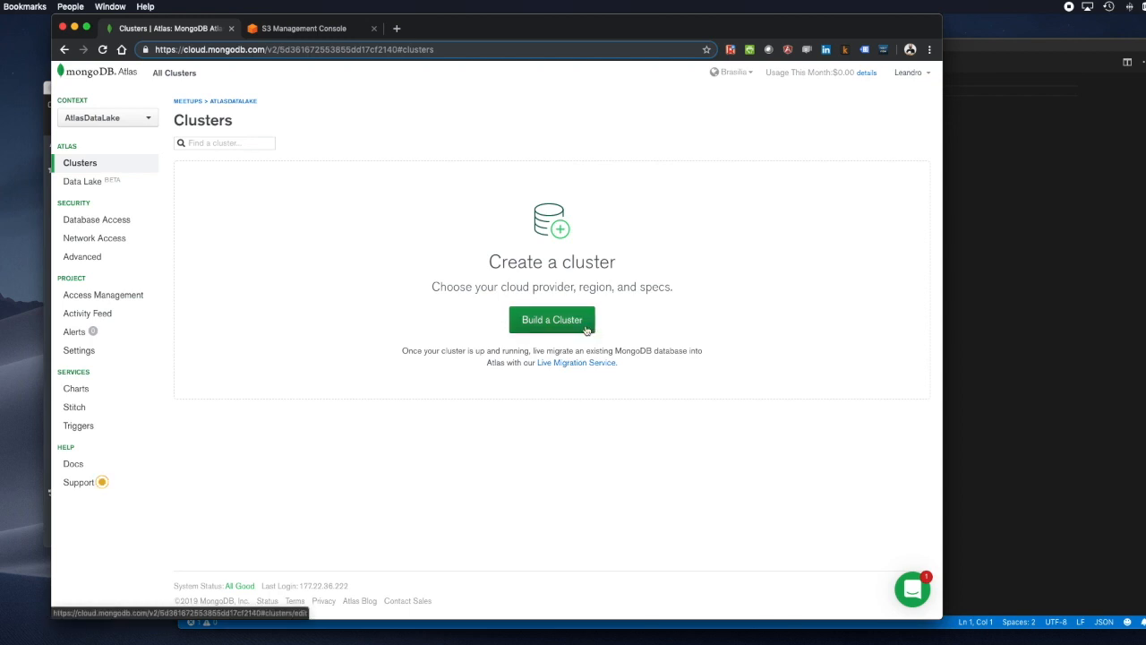
Step: Start a new Atlas Data Lake from the Data Lake section and move past the Overview step
{"action": "left_click", "coordinate": [81, 186]}
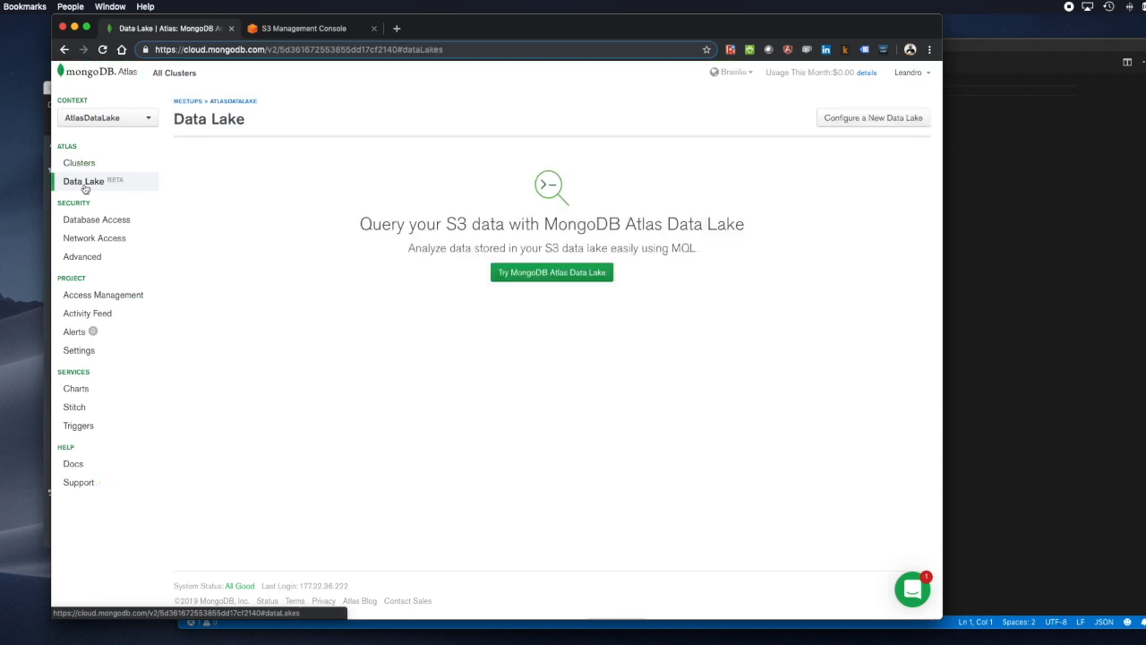
{"action": "left_click", "coordinate": [554, 274]}
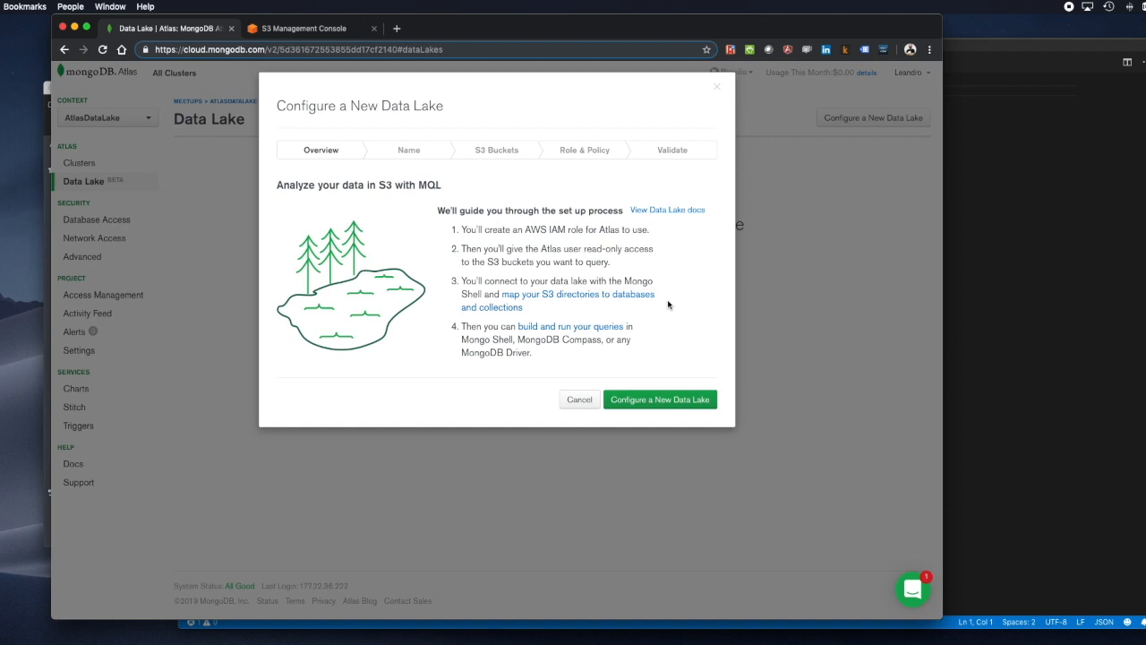
{"action": "left_click", "coordinate": [667, 400]}
Step: Rename the data lake to DataLakeAtlas and continue to the bucket step
{"action": "left_click", "coordinate": [589, 220]}
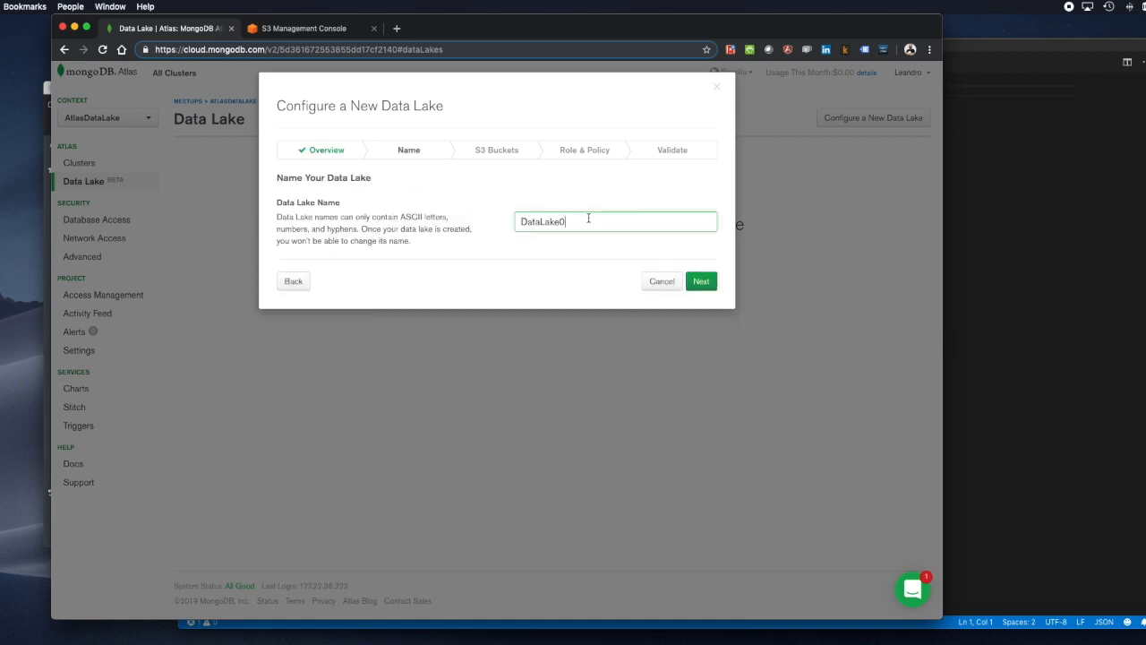
{"action": "key", "text": "BackSpace"}
{"action": "type", "text": "Atlas"}
{"action": "left_click", "coordinate": [701, 282]}
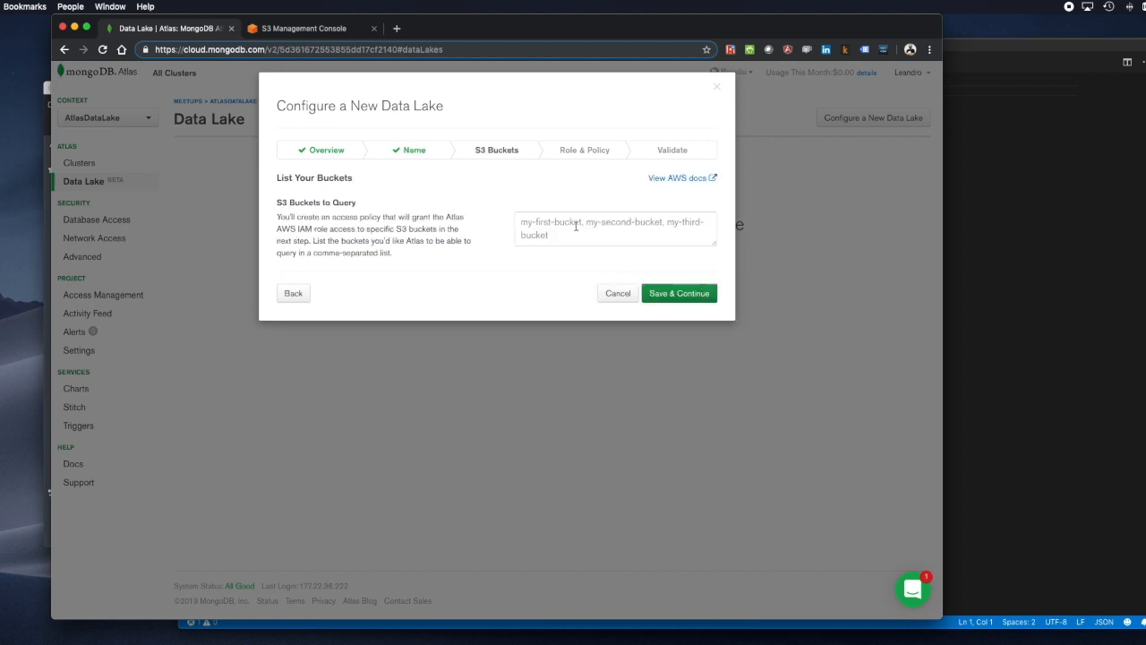
Step: Select the bucket name meetupatlasdatalake in the S3 page's address bar
{"action": "left_click", "coordinate": [292, 34]}
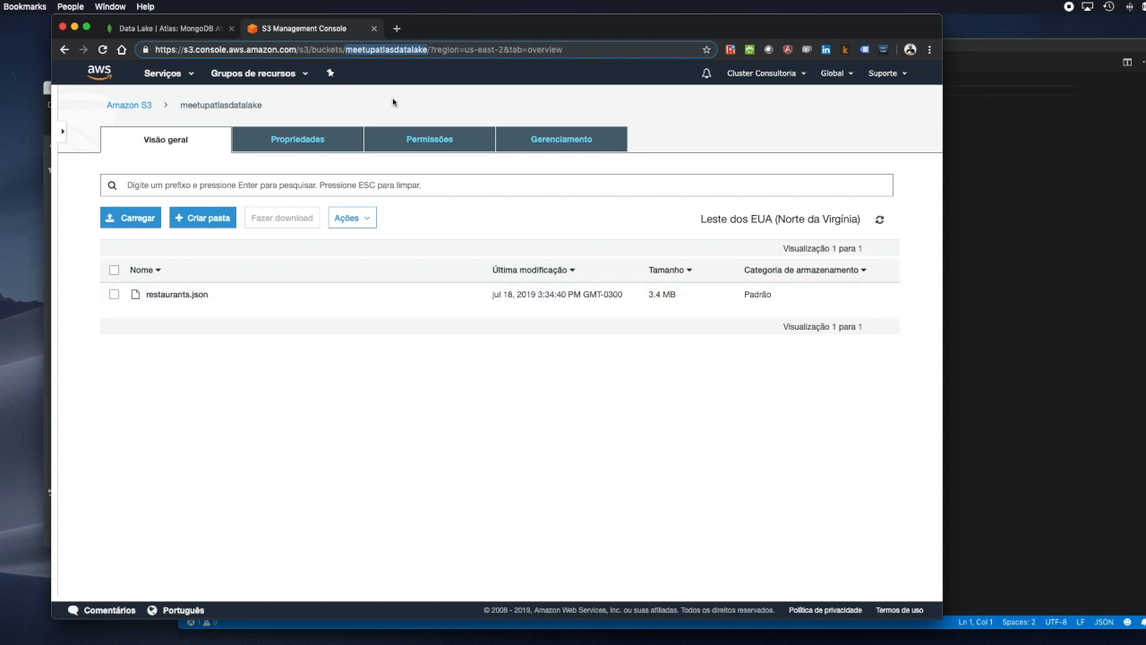
{"action": "left_click", "coordinate": [394, 51]}
{"action": "double_click", "coordinate": [392, 51]}
{"action": "key", "text": "ctrl+Up"}
{"action": "left_click", "coordinate": [583, 179]}
{"action": "key", "text": "ctrl+Up"}
{"action": "left_click", "coordinate": [448, 376]}
Step: Enter meetupatlasdatalake as the S3 bucket to query and save the bucket list
{"action": "left_click", "coordinate": [175, 34]}
{"action": "left_click", "coordinate": [590, 234]}
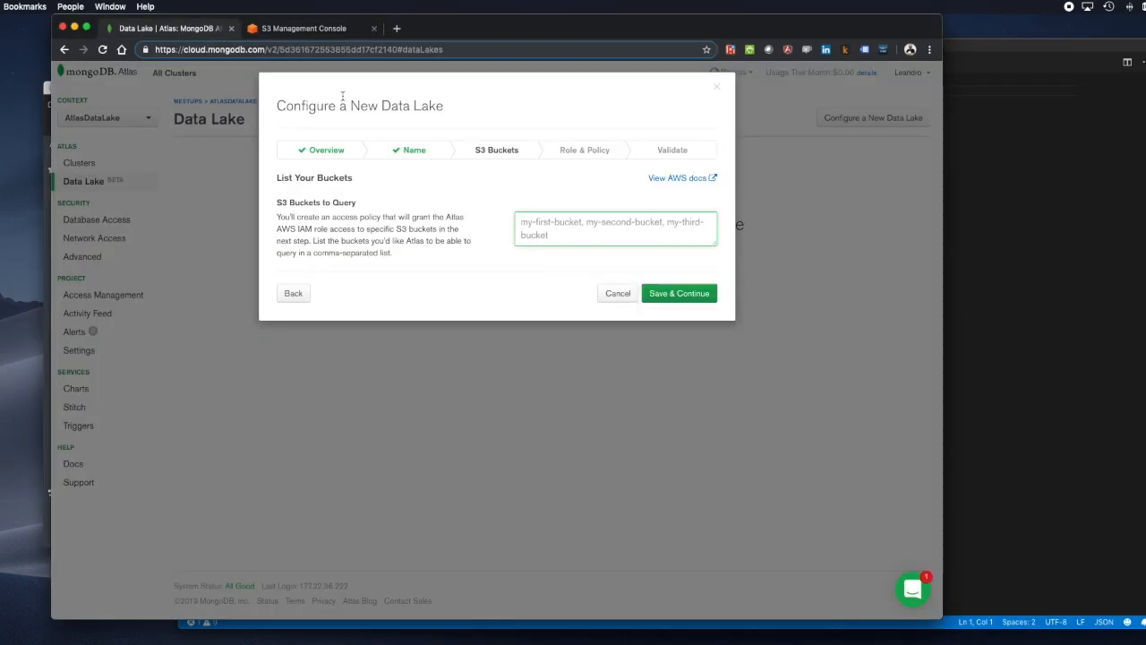
{"action": "left_click", "coordinate": [301, 36]}
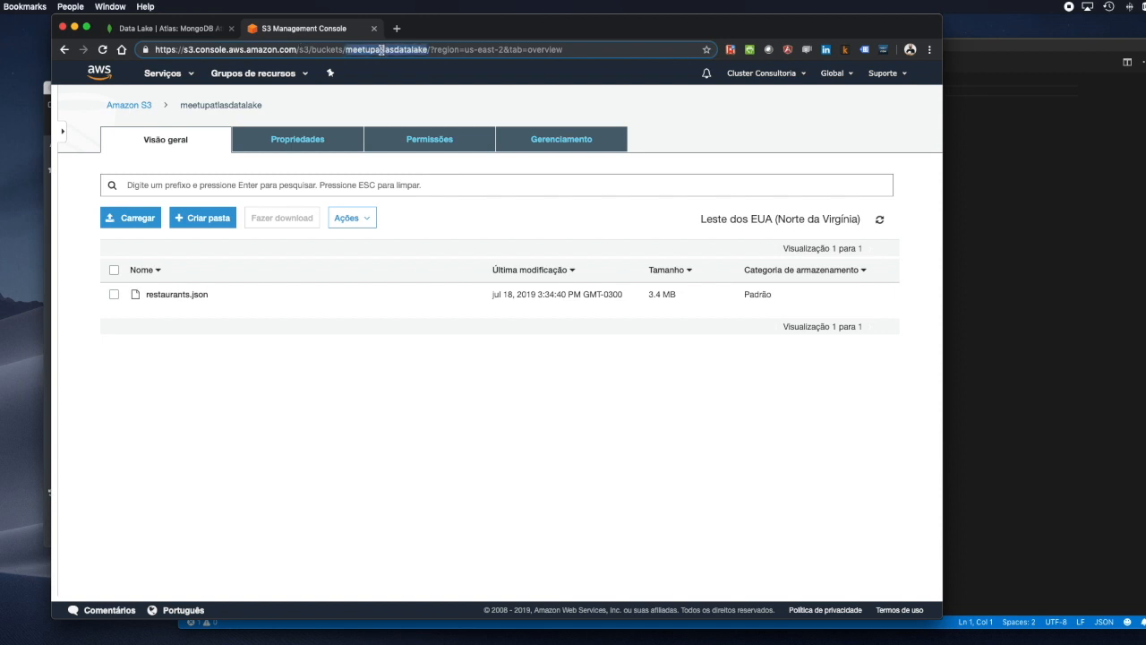
{"action": "key", "text": "super+c"}
{"action": "left_click", "coordinate": [179, 28]}
{"action": "key", "text": "super+v"}
{"action": "left_click", "coordinate": [689, 295]}
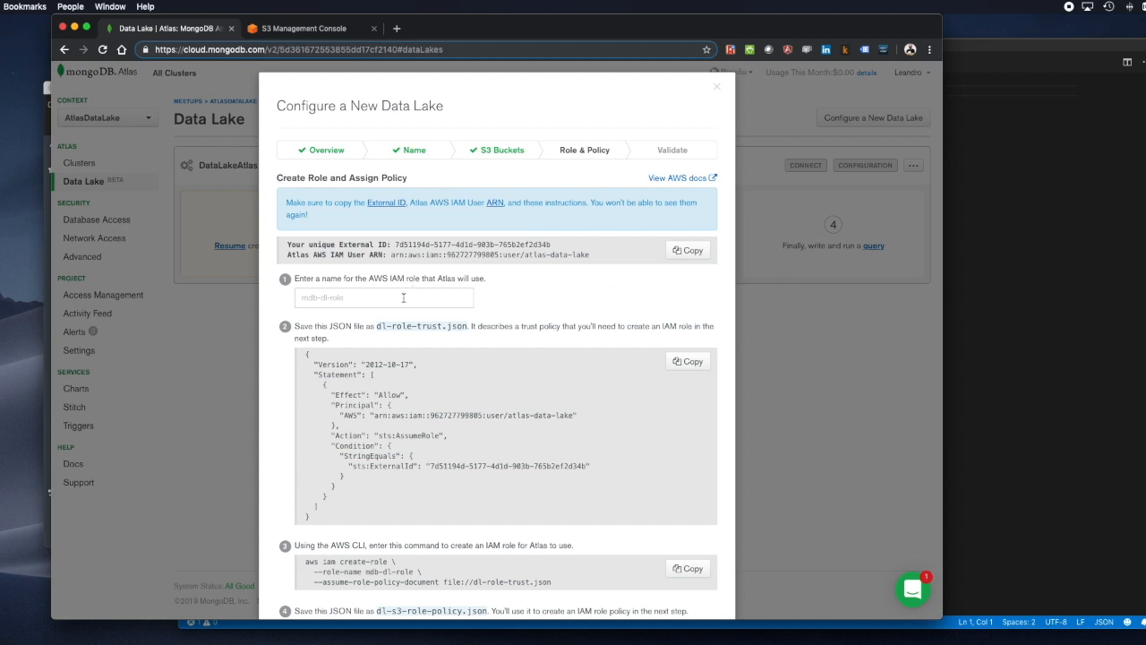
Step: Name the role dataLakeRole and save its trust policy JSON into dl-role-trust.json
{"action": "type", "text": "dataLakeRole"}
{"action": "left_click", "coordinate": [687, 361]}
{"action": "key", "text": "ctrl+Up"}
{"action": "left_click", "coordinate": [909, 335]}
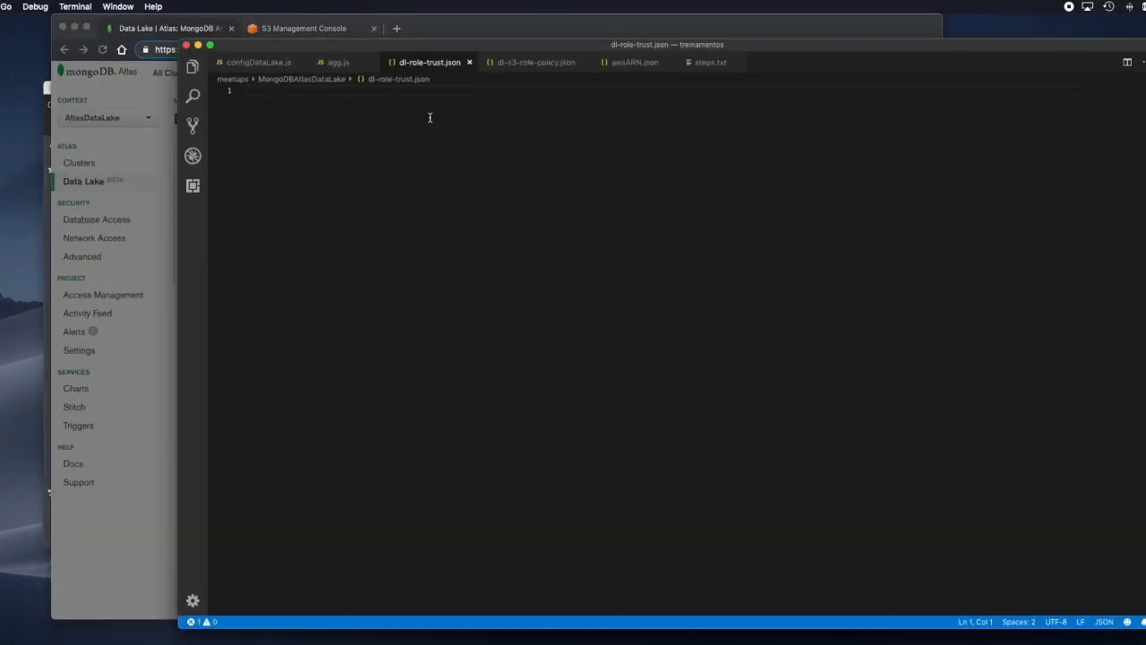
{"action": "key", "text": "super+v"}
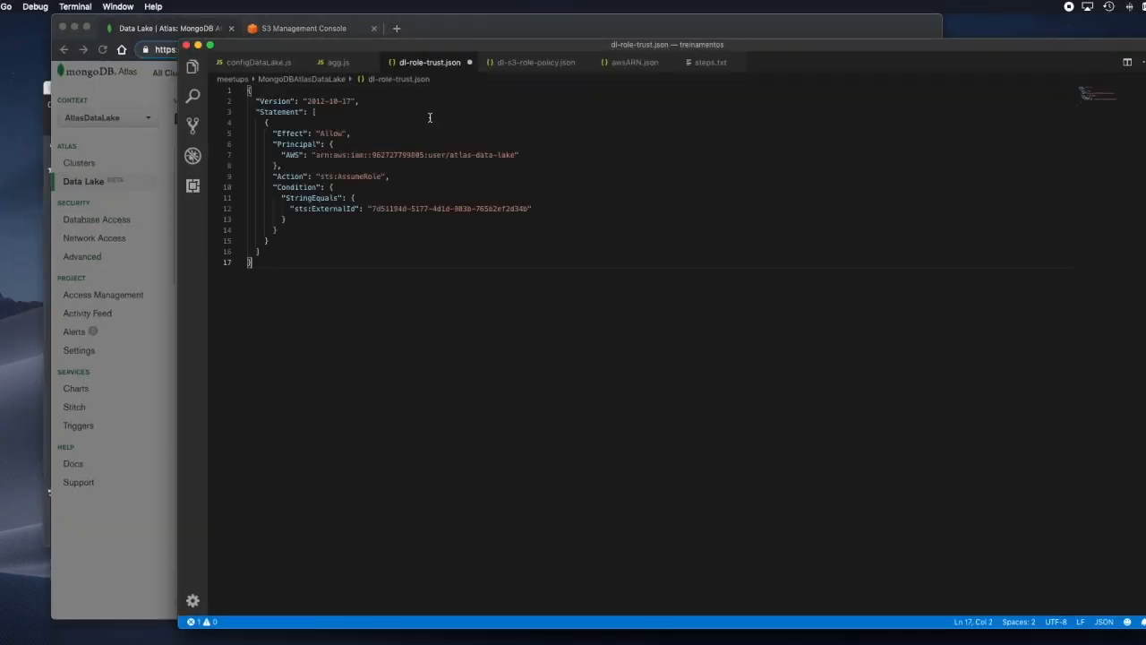
{"action": "key", "text": "super+s"}
{"action": "left_click", "coordinate": [152, 262]}
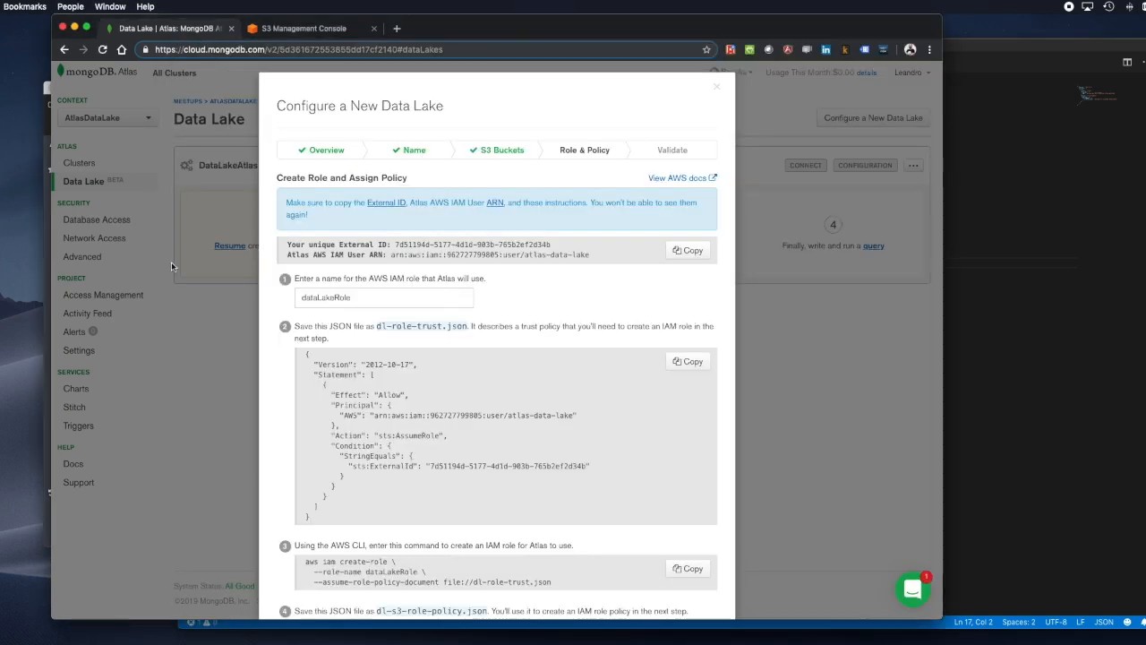
Step: Copy the step 3 aws iam create-role command
{"action": "scroll", "coordinate": [526, 357], "scroll_direction": "down", "scroll_amount": 5}
{"action": "scroll", "coordinate": [526, 356], "scroll_direction": "down", "scroll_amount": 3}
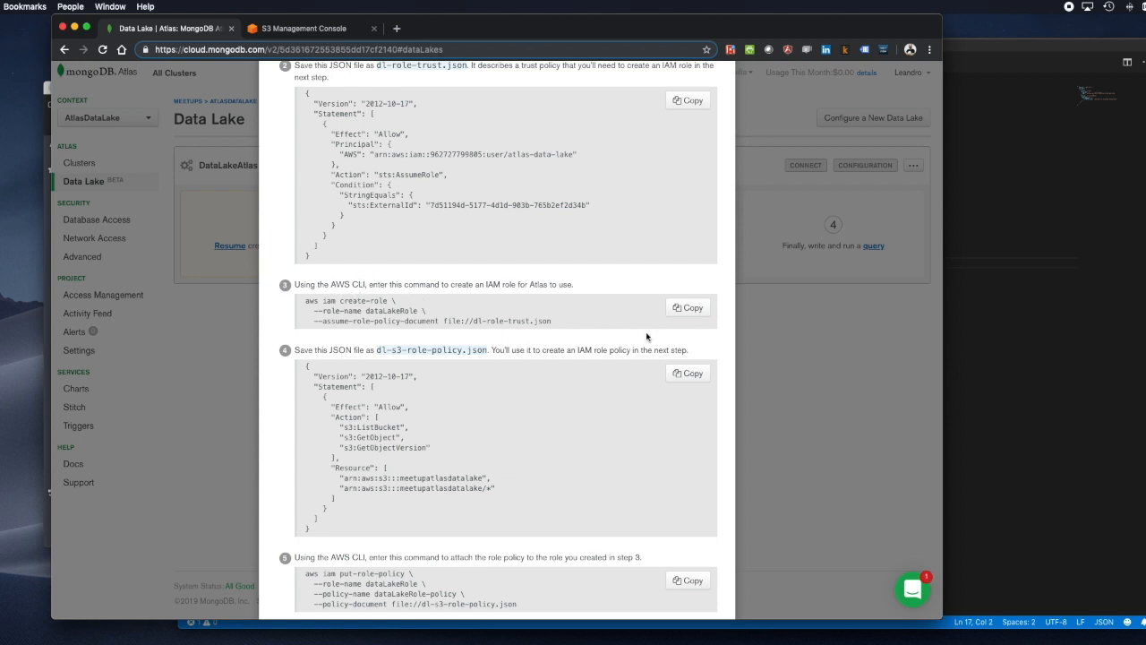
{"action": "left_click", "coordinate": [688, 308]}
{"action": "key", "text": "ctrl+Up"}
Step: Run the aws iam create-role command in iTerm2, which reports dataLakeRole already exists
{"action": "left_click", "coordinate": [448, 148]}
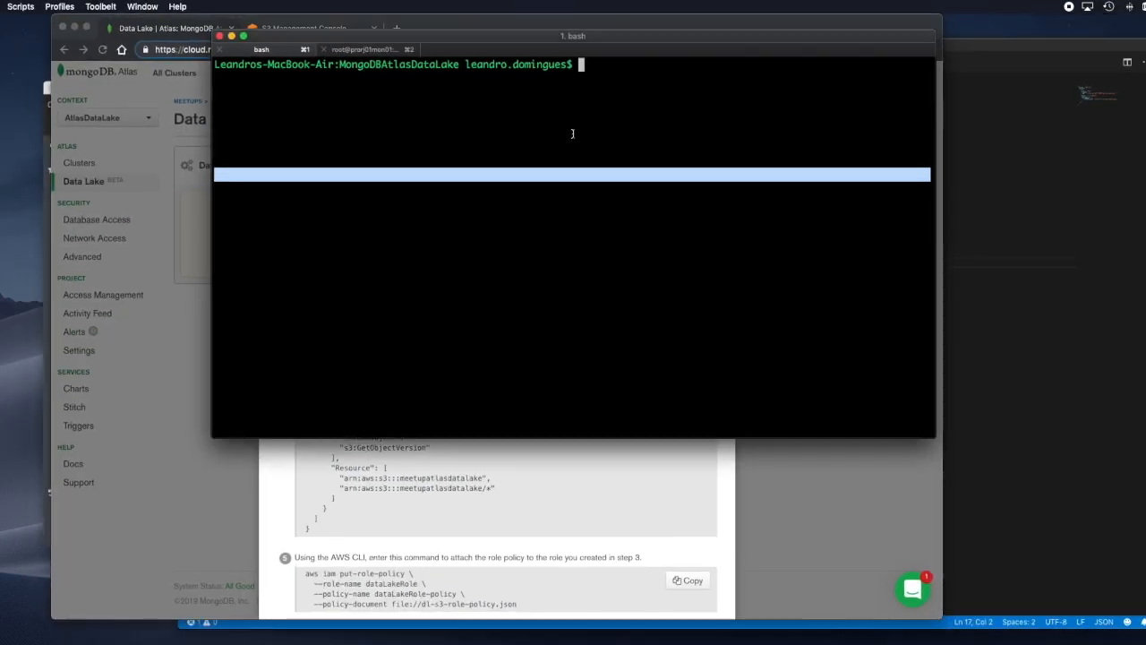
{"action": "key", "text": "super+v"}
{"action": "key", "text": "Return"}
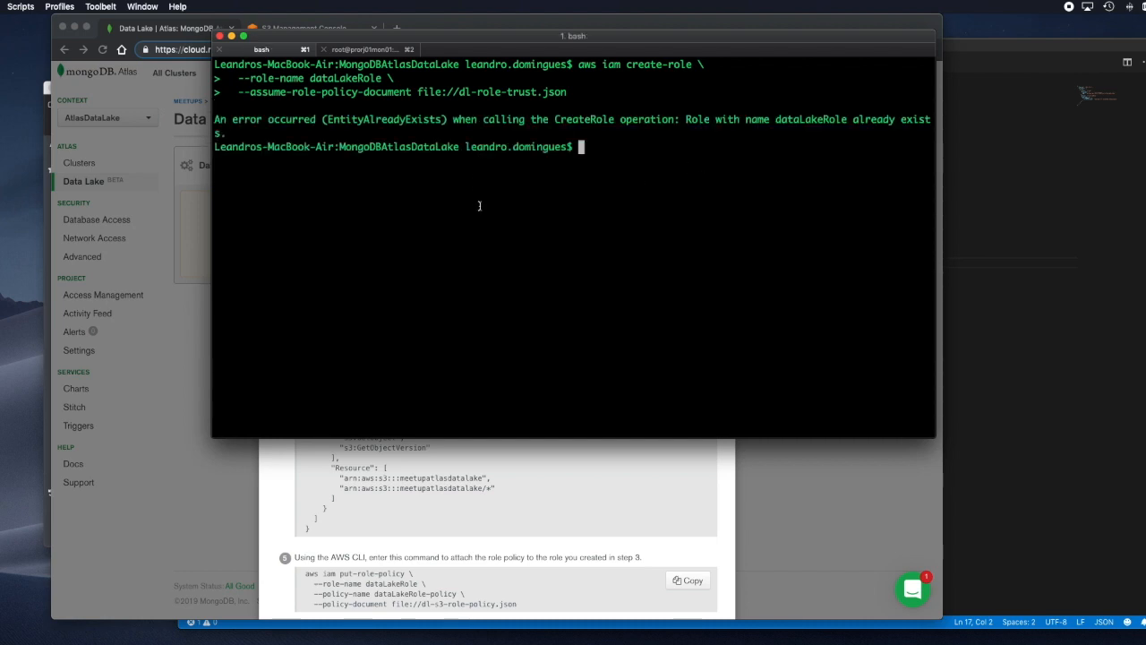
{"action": "left_click", "coordinate": [336, 28]}
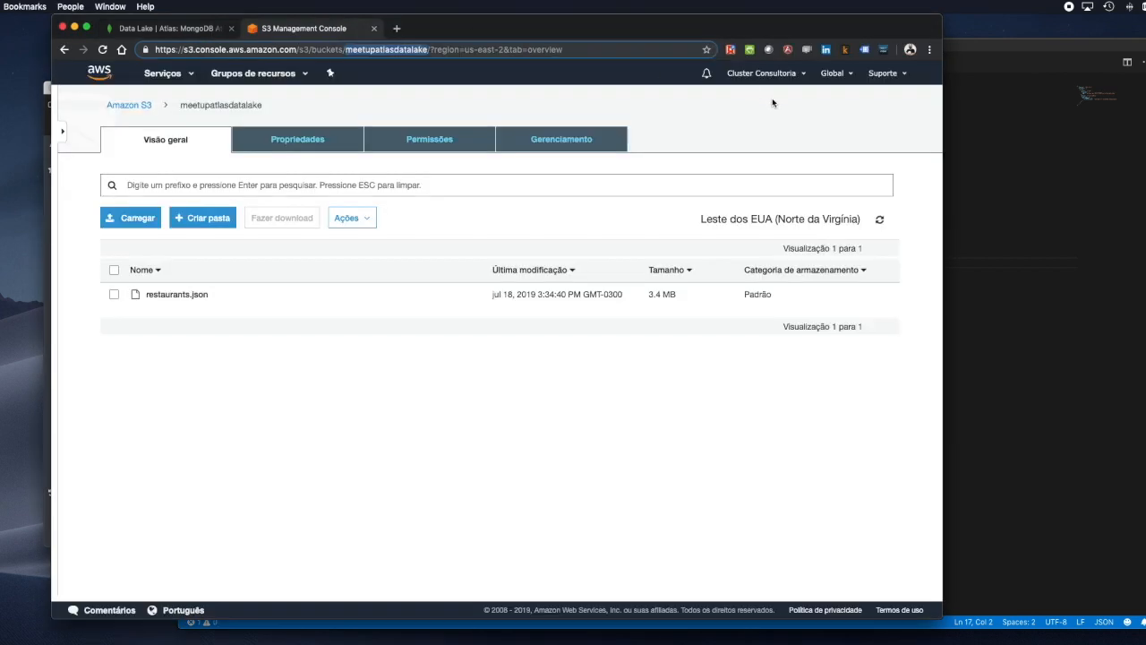
Step: Delete the existing dataLakeRole from the IAM roles list in the AWS console
{"action": "left_click", "coordinate": [782, 74]}
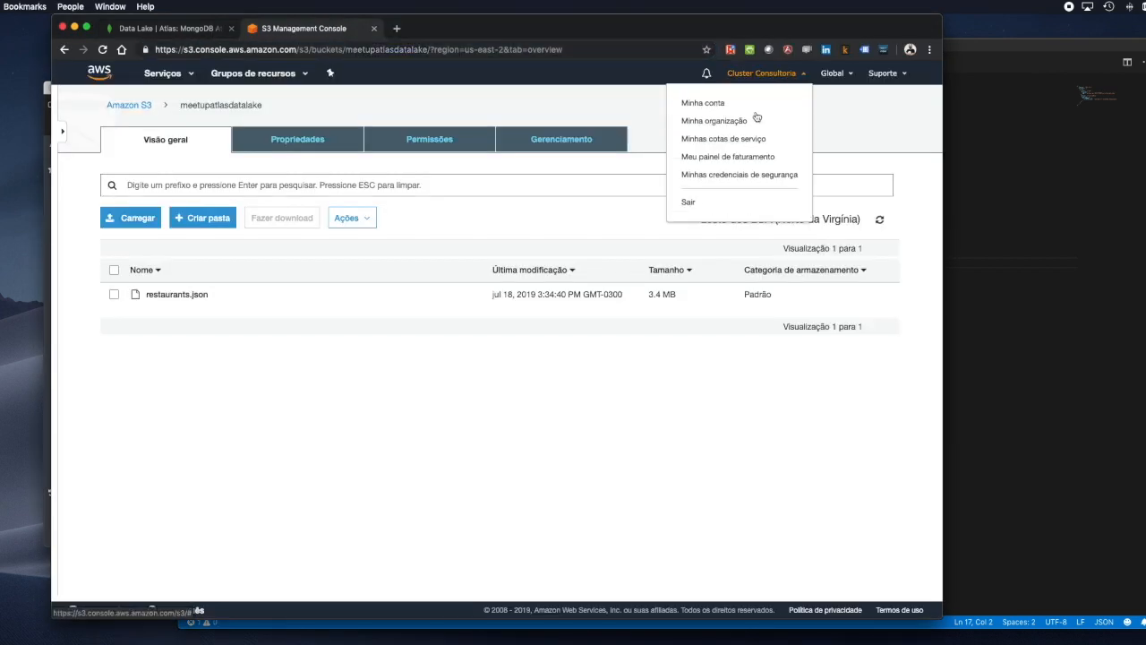
{"action": "left_click", "coordinate": [716, 174]}
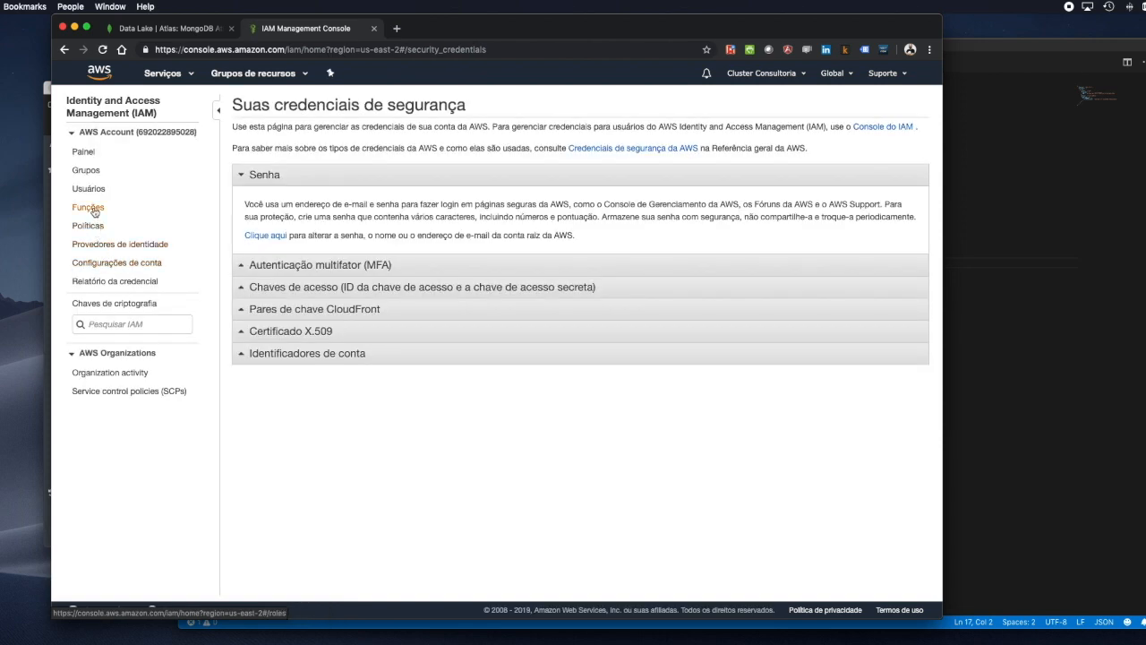
{"action": "left_click", "coordinate": [89, 207]}
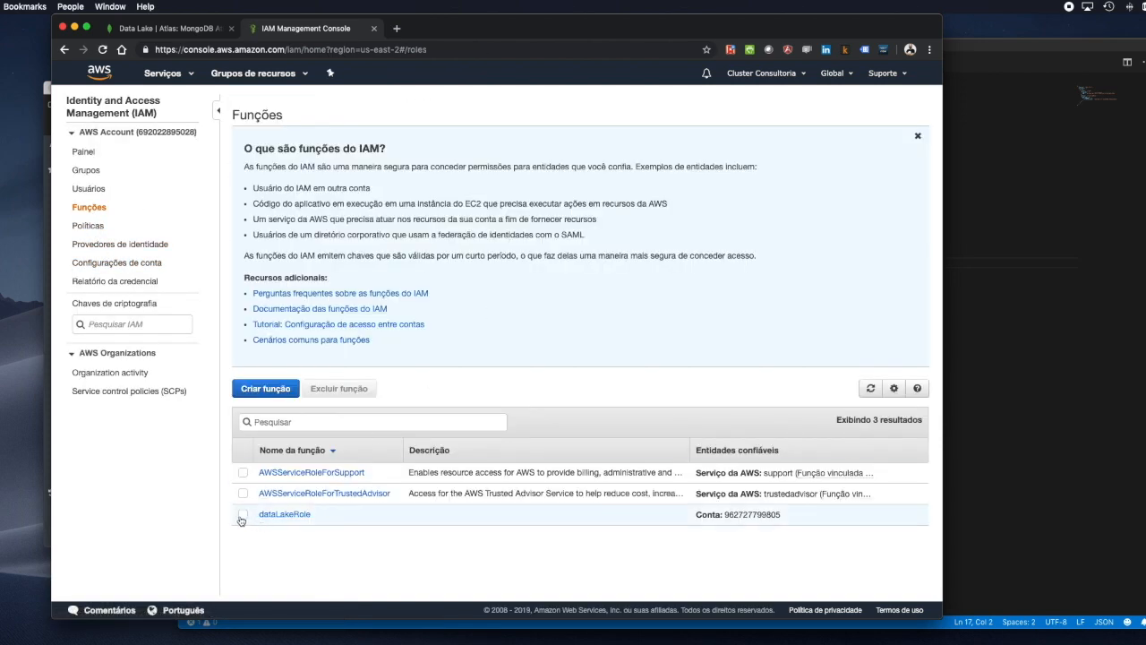
{"action": "left_click", "coordinate": [243, 516]}
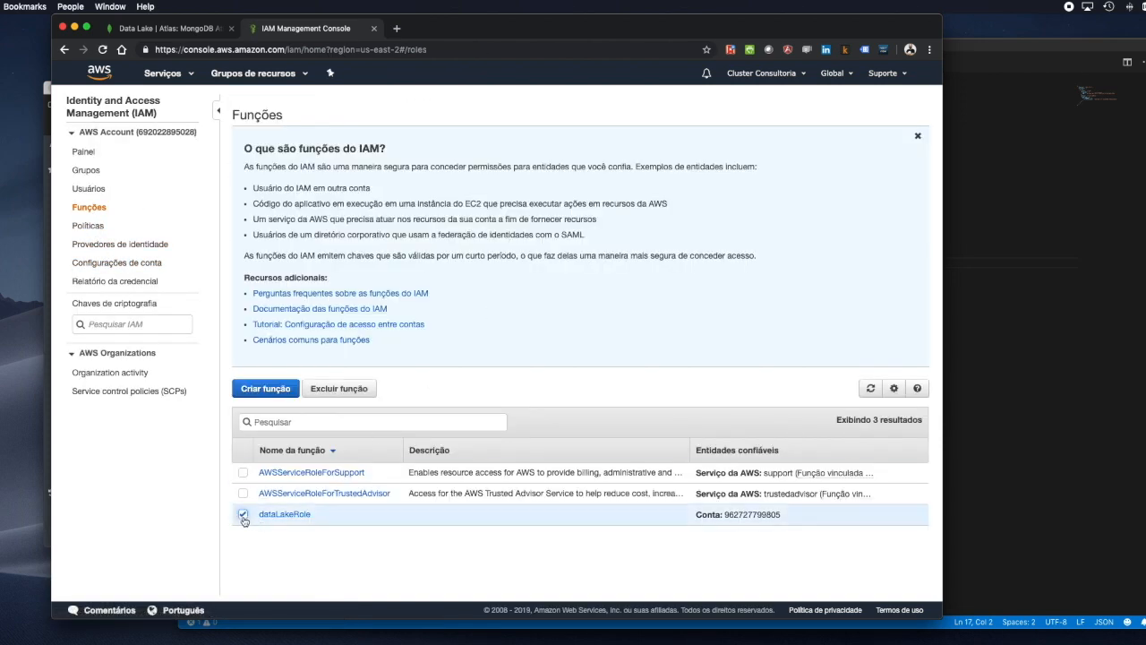
{"action": "left_click", "coordinate": [338, 388]}
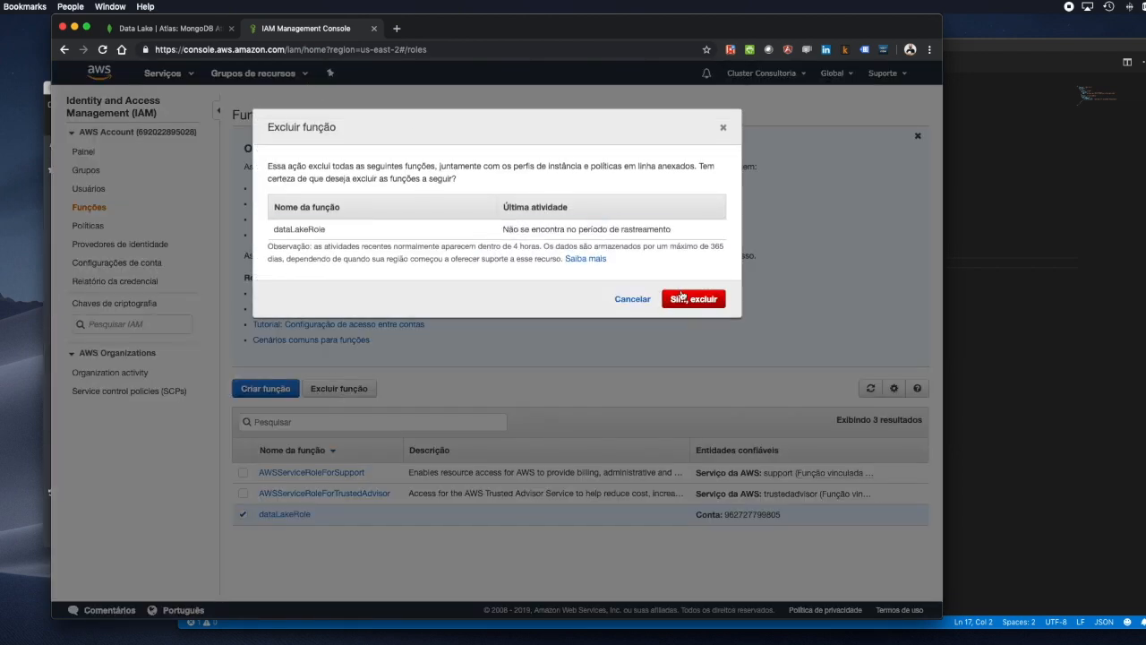
{"action": "left_click", "coordinate": [688, 298]}
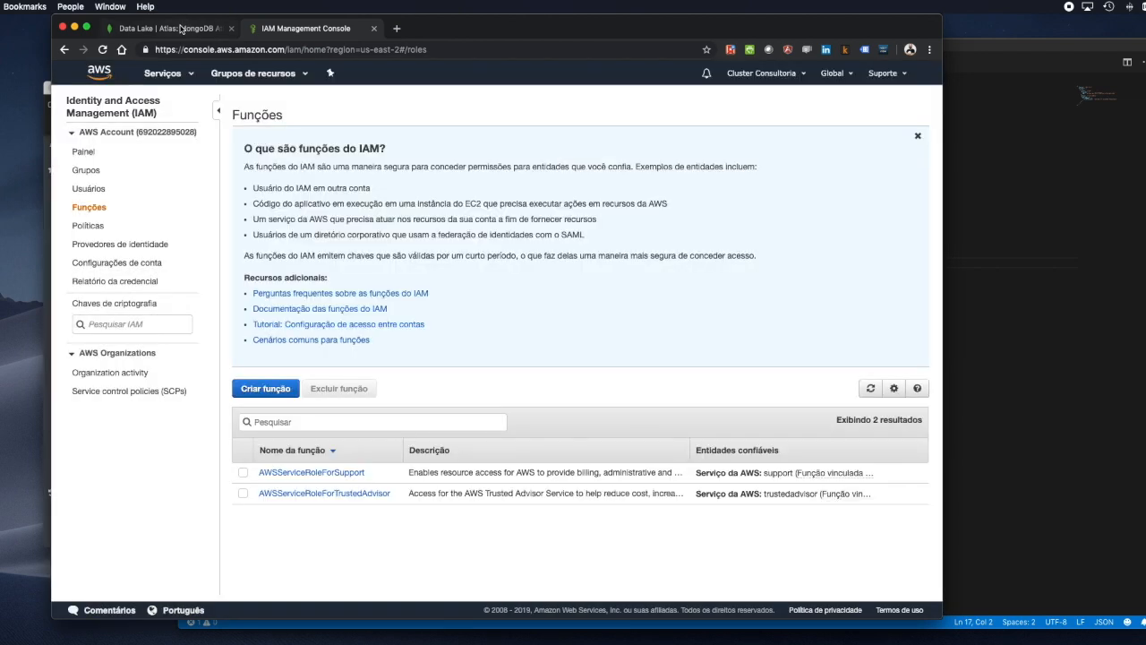
{"action": "left_click", "coordinate": [184, 24]}
{"action": "key", "text": "ctrl+Up"}
{"action": "left_click", "coordinate": [517, 169]}
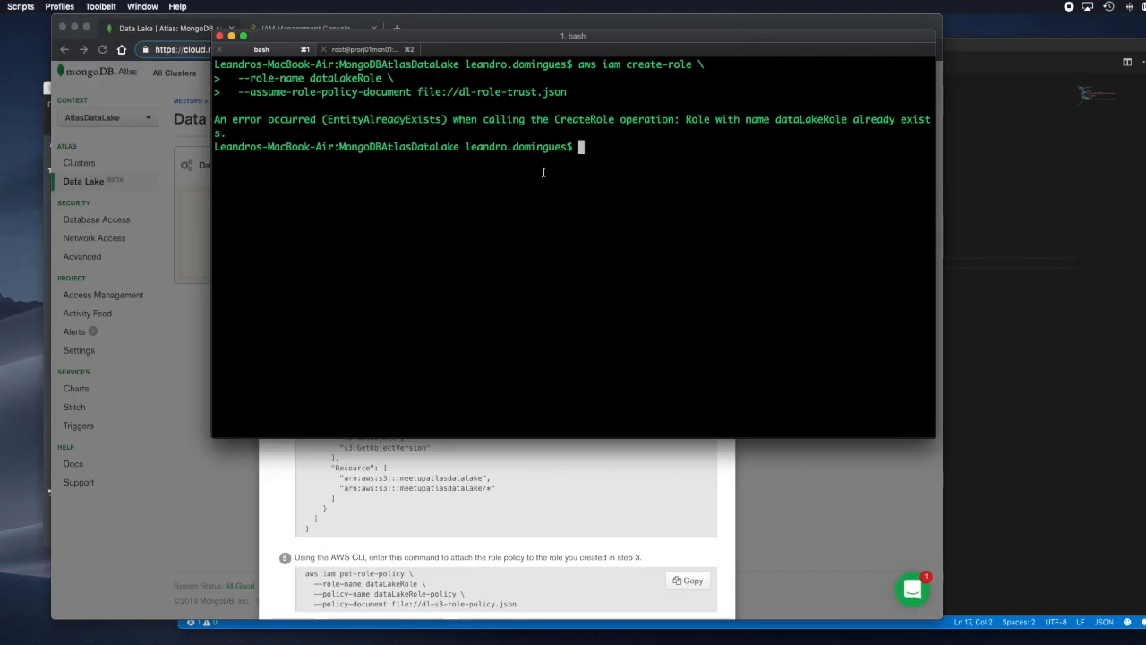
Step: Rerun the aws iam create-role command so dataLakeRole is created
{"action": "key", "text": "Up"}
{"action": "key", "text": "Return"}
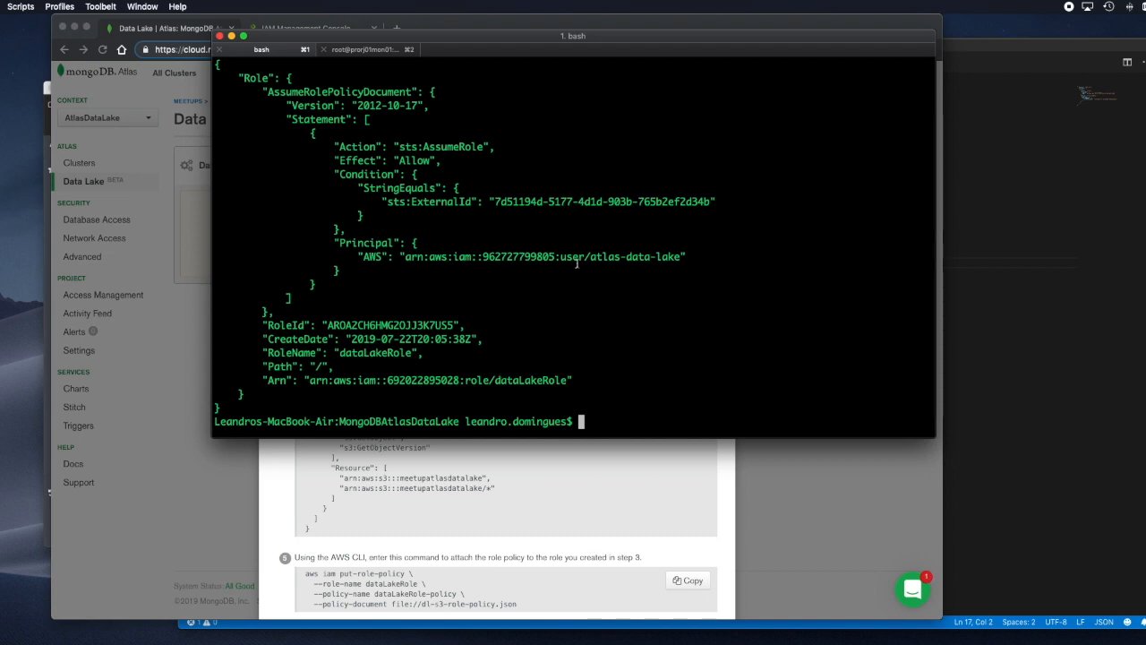
{"action": "left_click", "coordinate": [636, 459]}
{"action": "scroll", "coordinate": [637, 463], "scroll_direction": "down", "scroll_amount": 3}
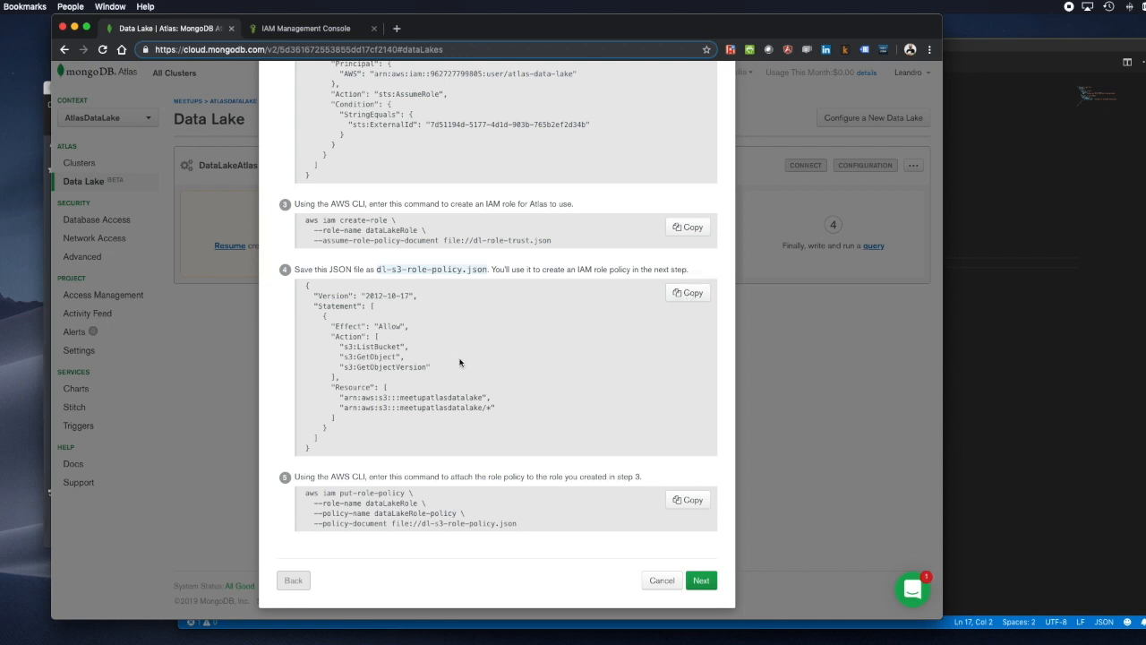
Step: Save the copied S3 access policy JSON into dl-s3-role-policy.json
{"action": "left_click", "coordinate": [693, 294]}
{"action": "key", "text": "ctrl+Up"}
{"action": "left_click", "coordinate": [925, 323]}
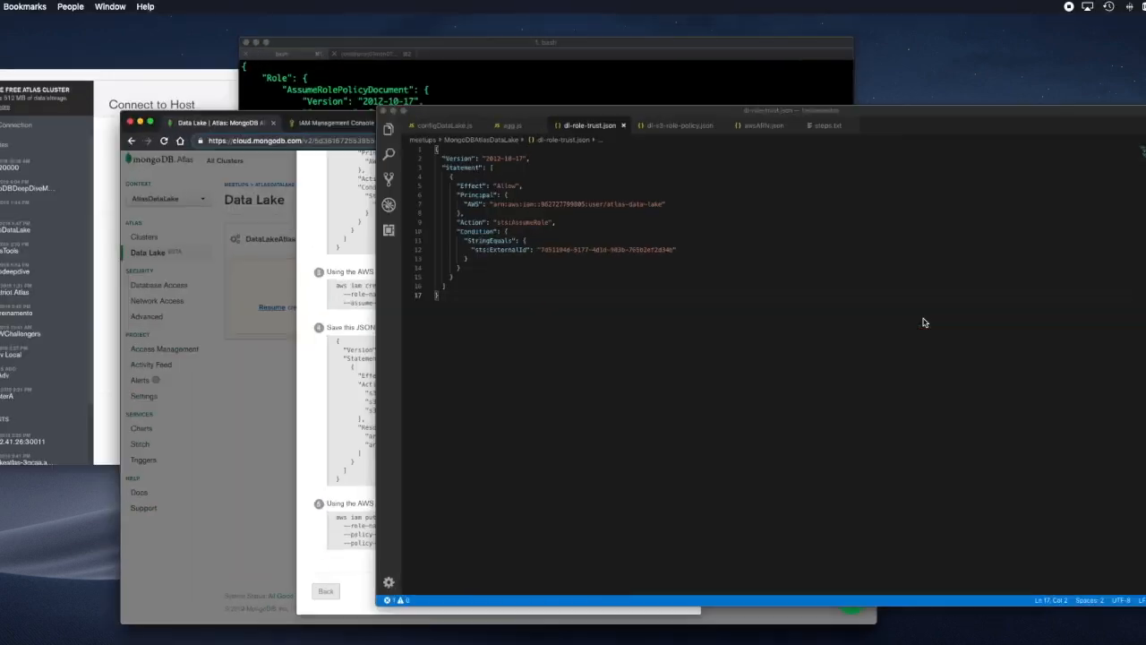
{"action": "left_click", "coordinate": [517, 64]}
{"action": "key", "text": "super+v"}
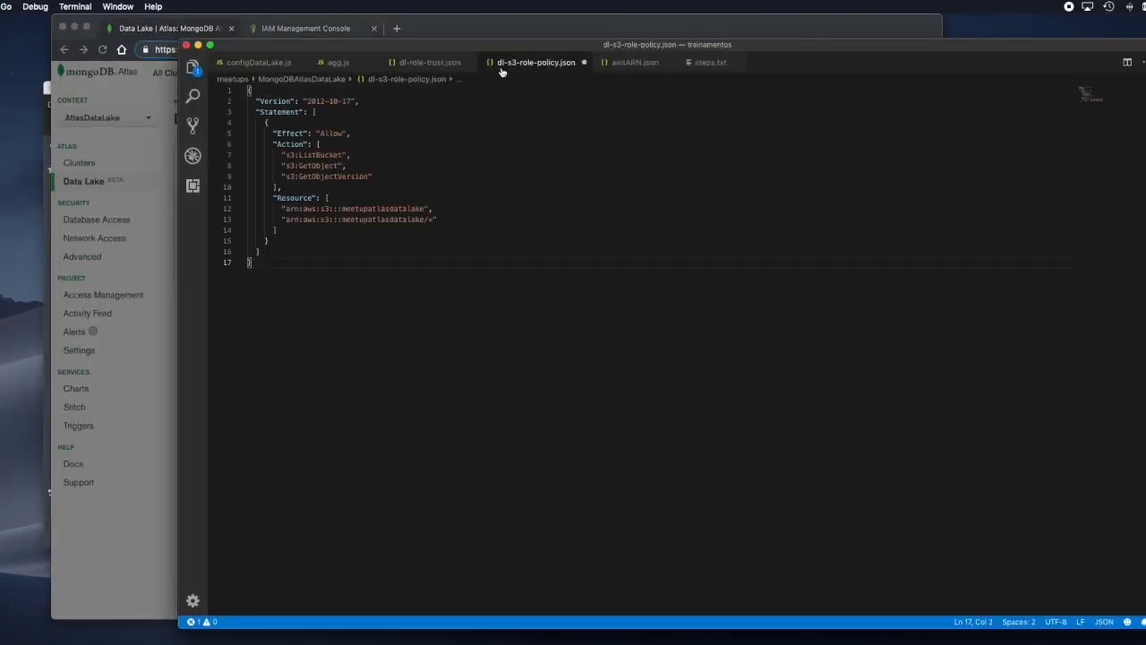
{"action": "key", "text": "super+s"}
Step: Copy the step 5 aws iam put-role-policy command from the Atlas setup
{"action": "key", "text": "ctrl+Up"}
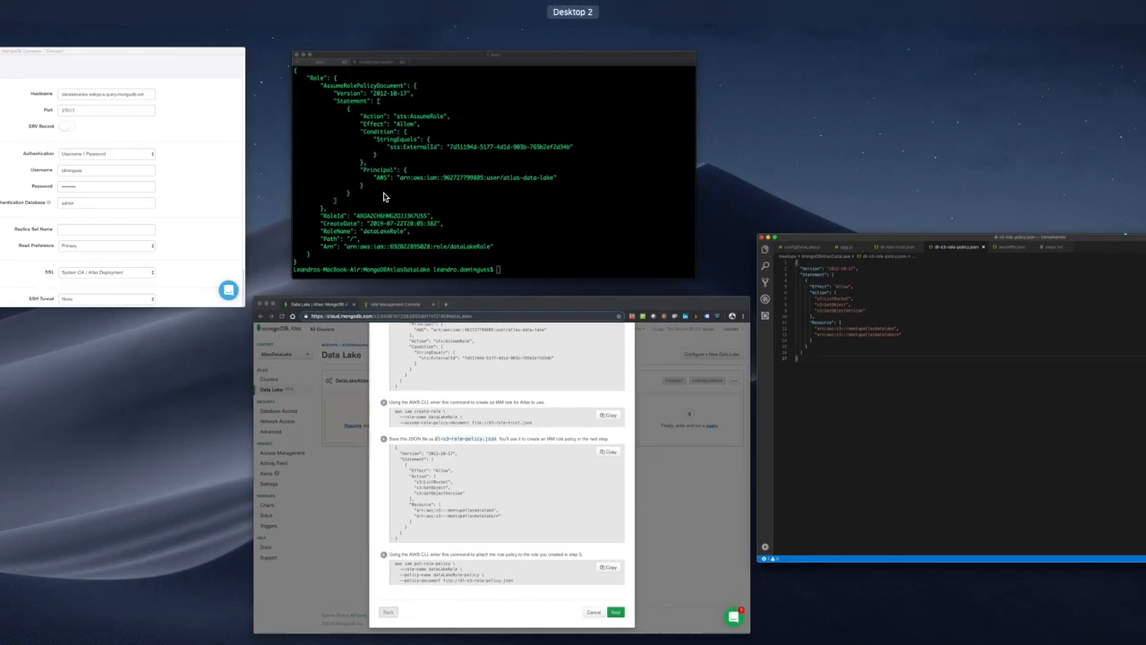
{"action": "left_click", "coordinate": [575, 481]}
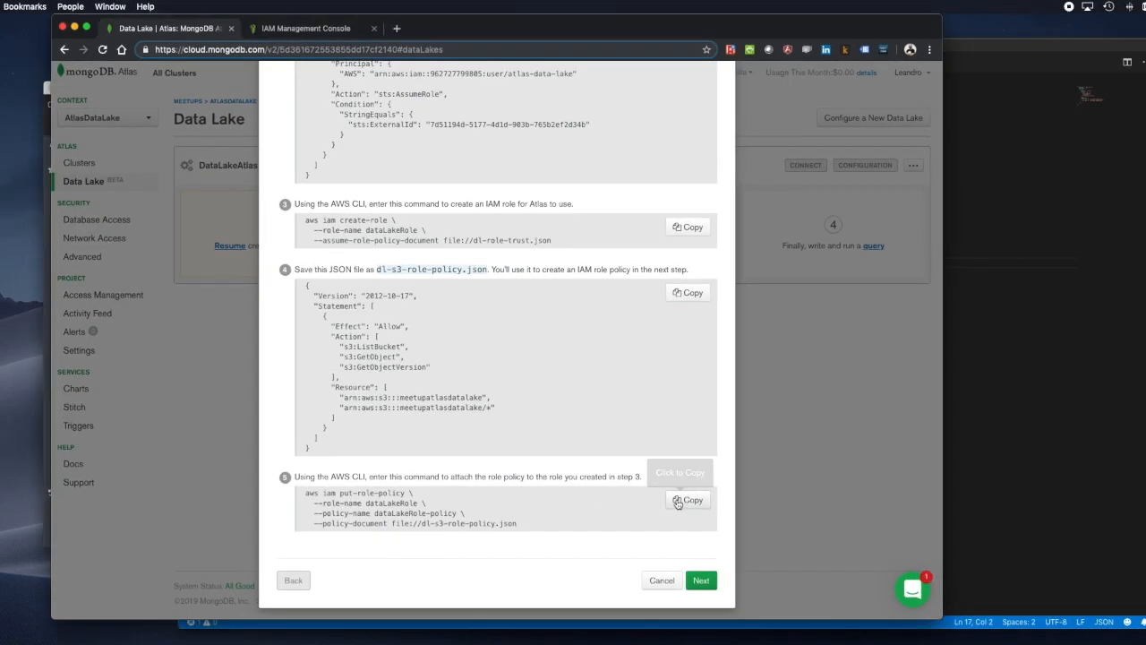
{"action": "left_click", "coordinate": [680, 503]}
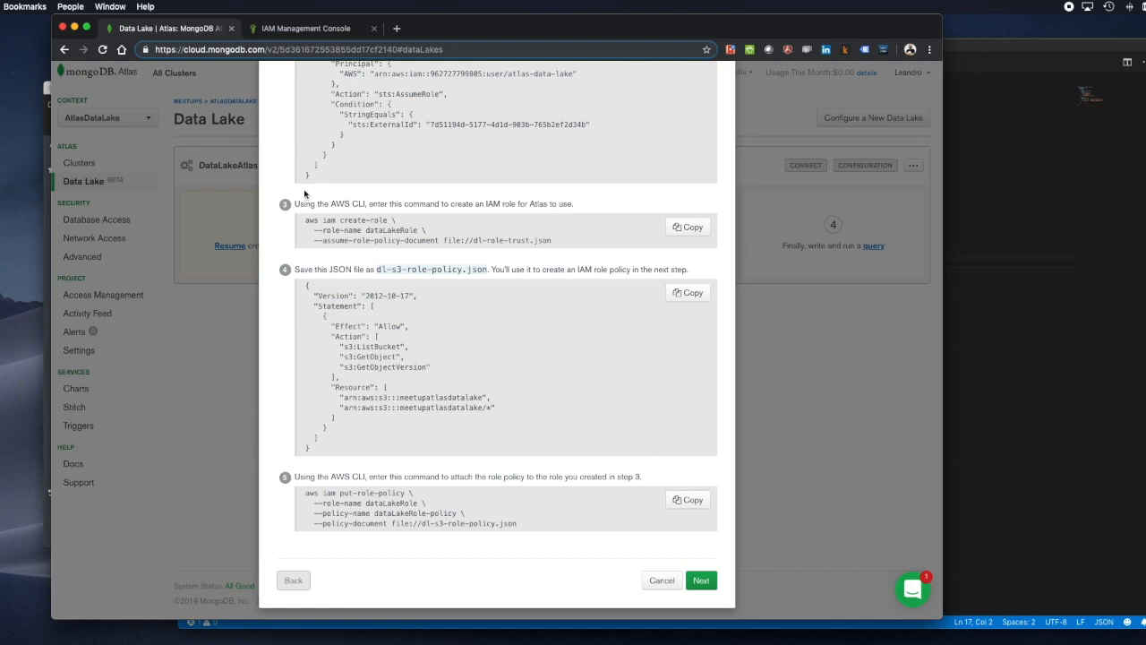
{"action": "key", "text": "ctrl+Up"}
Step: Run the put-role-policy command in iTerm2, then advance the Atlas setup to Validate
{"action": "left_click", "coordinate": [501, 159]}
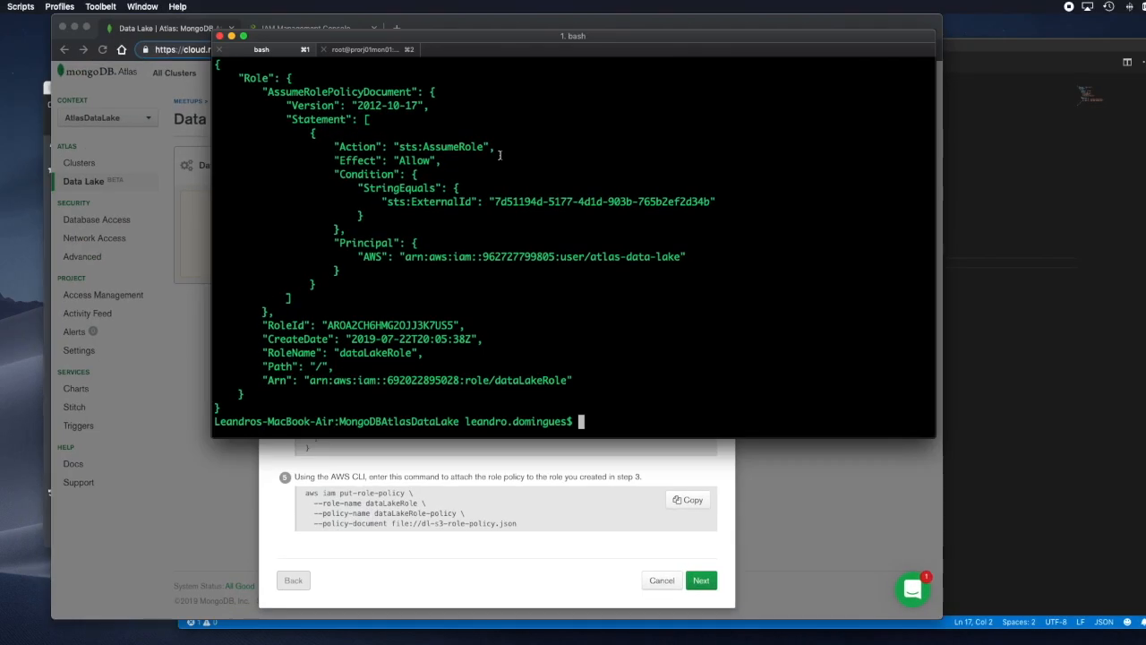
{"action": "key", "text": "super+v"}
{"action": "key", "text": "Return"}
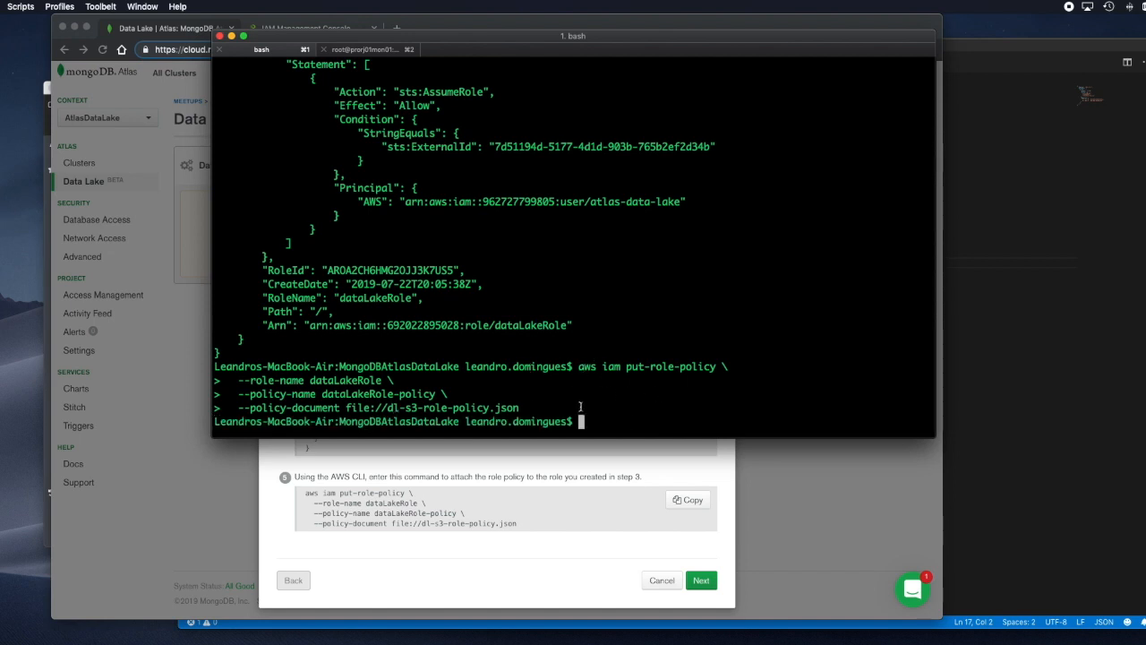
{"action": "left_click", "coordinate": [587, 567]}
{"action": "left_click", "coordinate": [701, 581]}
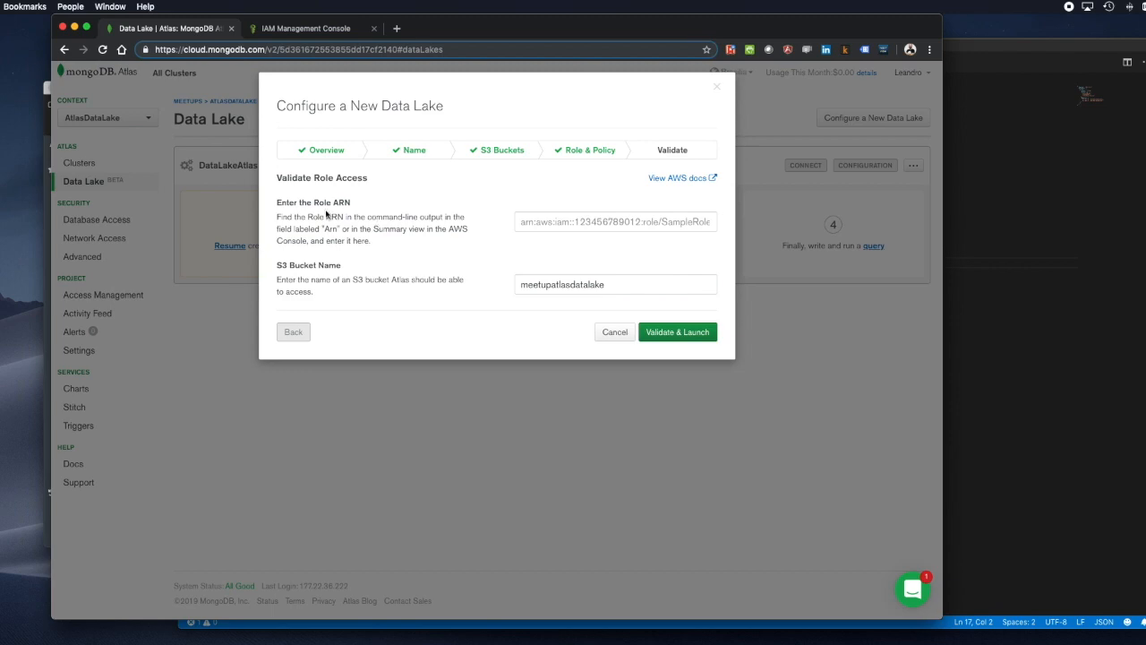
Step: Enter the dataLakeRole ARN from the terminal as Role ARN, launch DataLakeAtlas, and start connecting
{"action": "key", "text": "ctrl+Up"}
{"action": "left_click", "coordinate": [604, 242]}
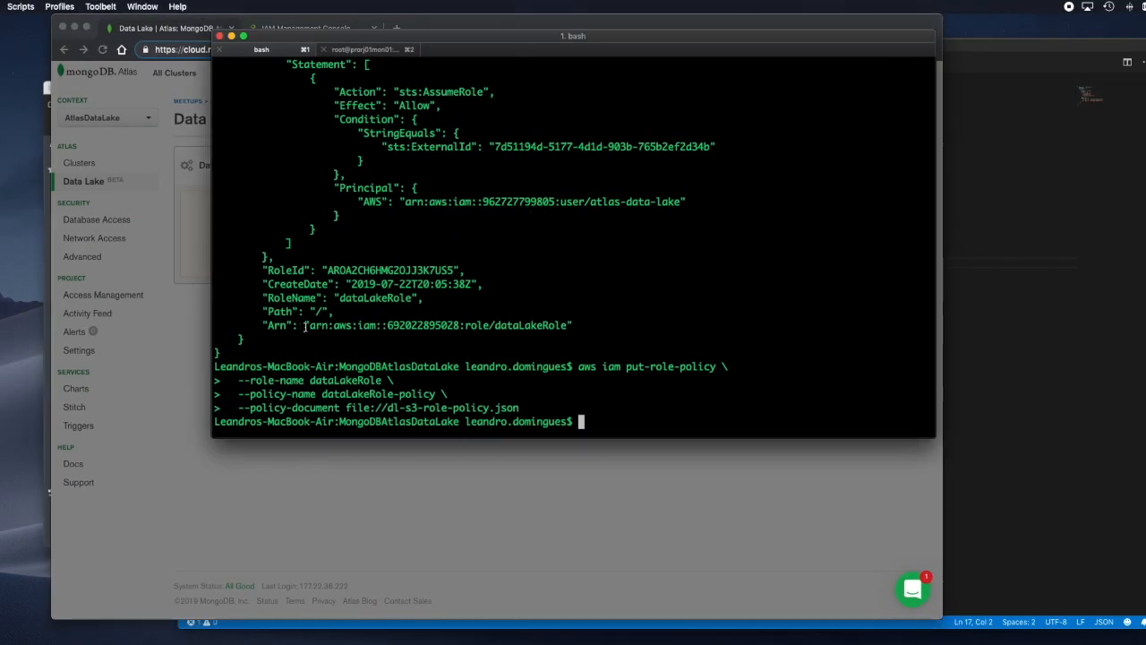
{"action": "left_click_drag", "start_coordinate": [310, 326], "coordinate": [568, 326]}
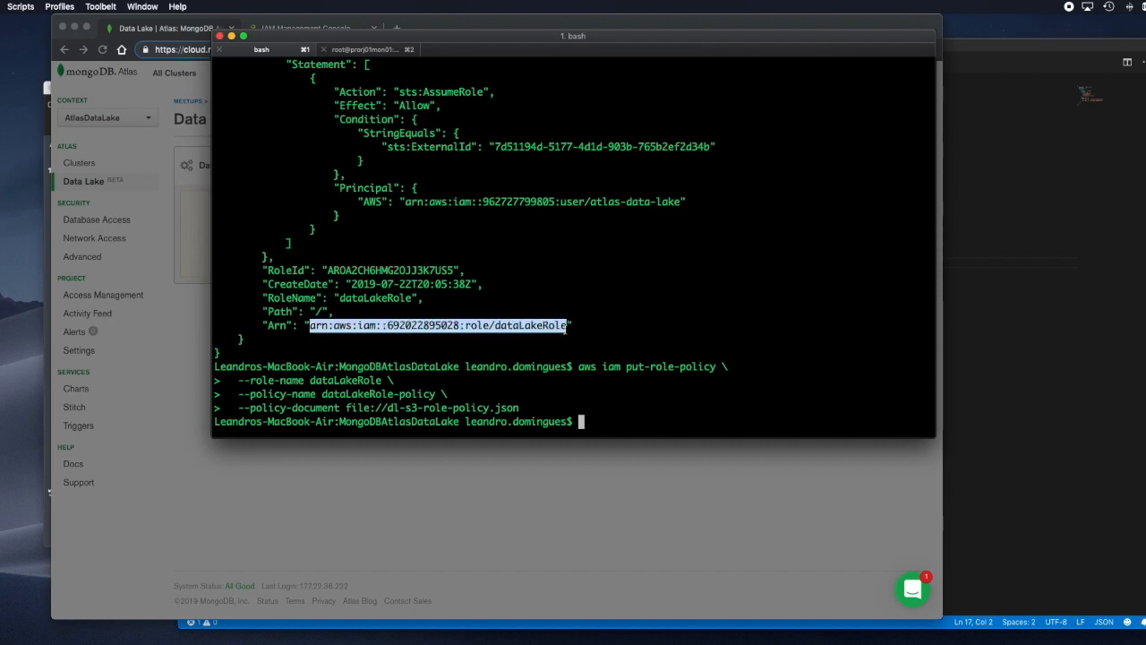
{"action": "key", "text": "ctrl+Up"}
{"action": "left_click", "coordinate": [558, 381]}
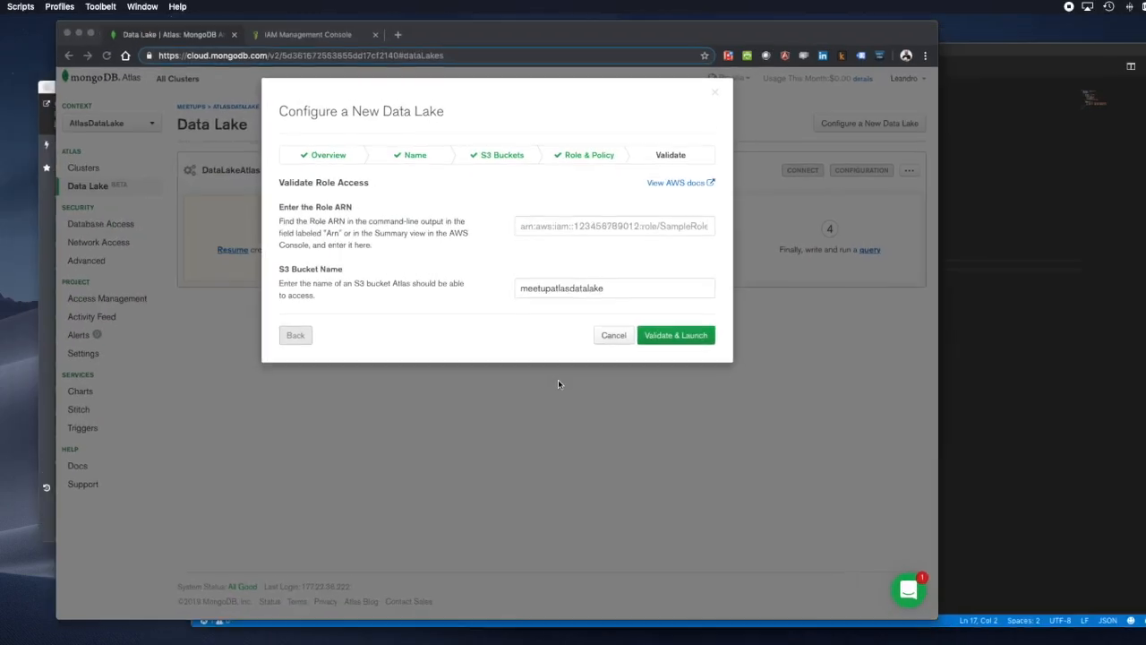
{"action": "left_click", "coordinate": [581, 222]}
{"action": "key", "text": "super+v"}
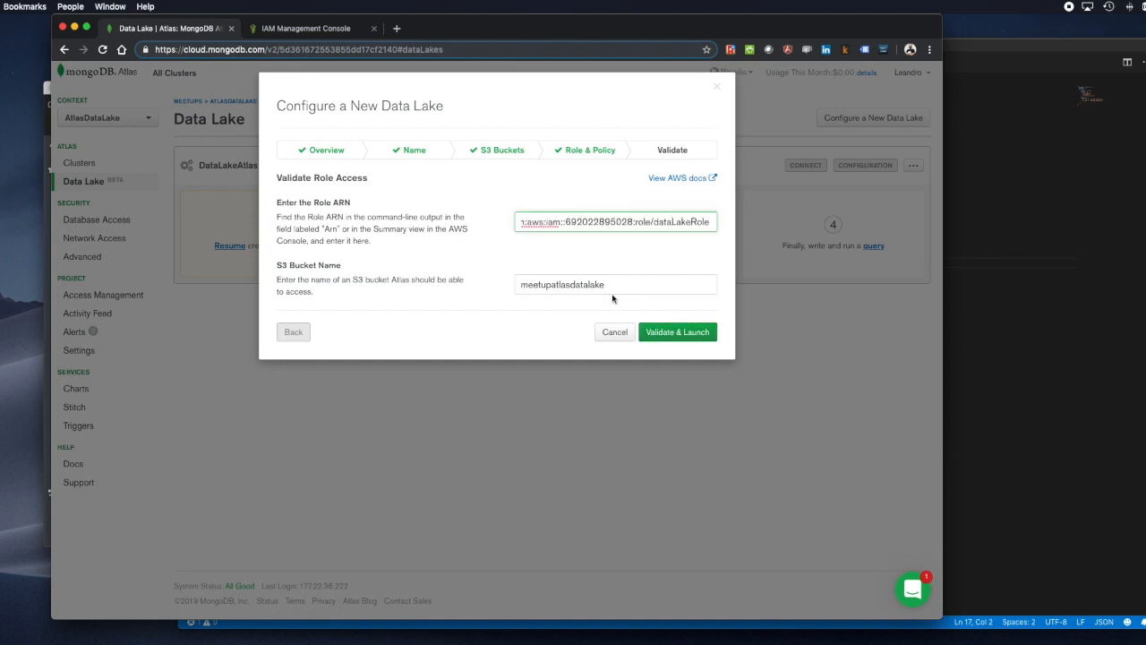
{"action": "left_click", "coordinate": [660, 332]}
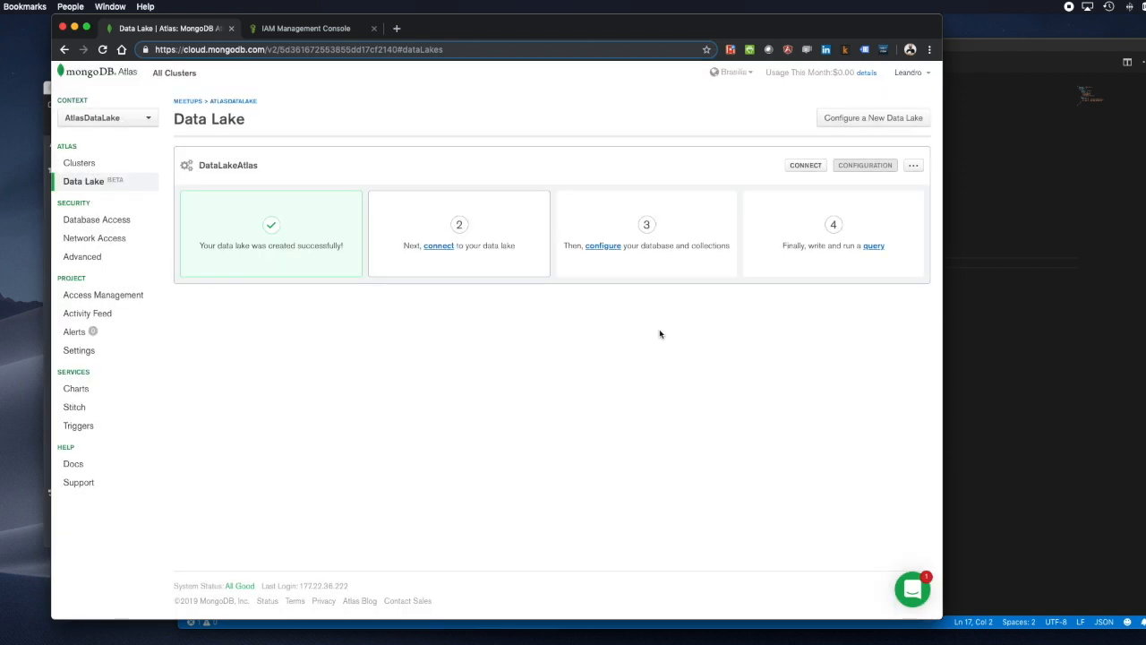
{"action": "left_click", "coordinate": [439, 245]}
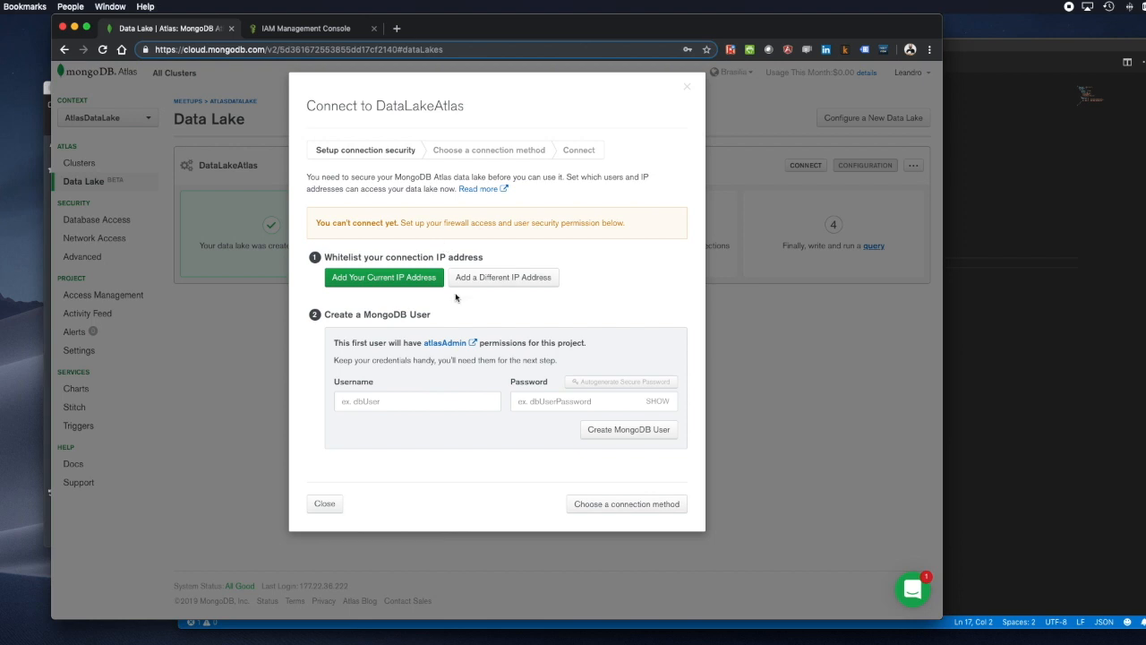
Step: Whitelist the current IP address with the description 'casa'
{"action": "left_click", "coordinate": [397, 279]}
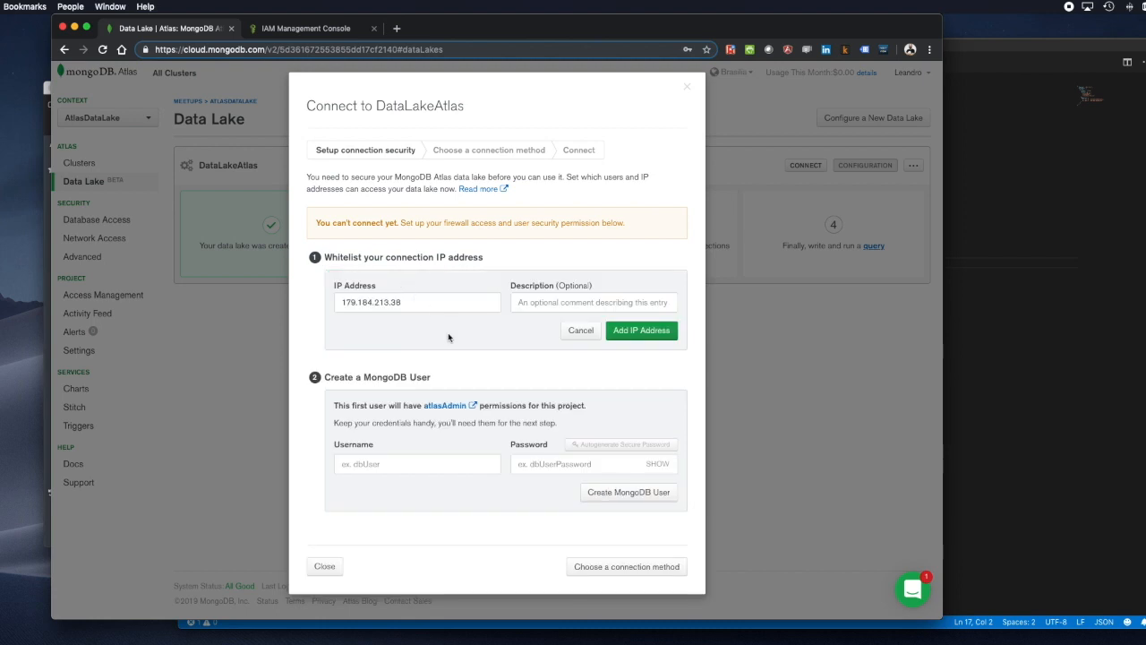
{"action": "left_click", "coordinate": [564, 307]}
{"action": "type", "text": "casa"}
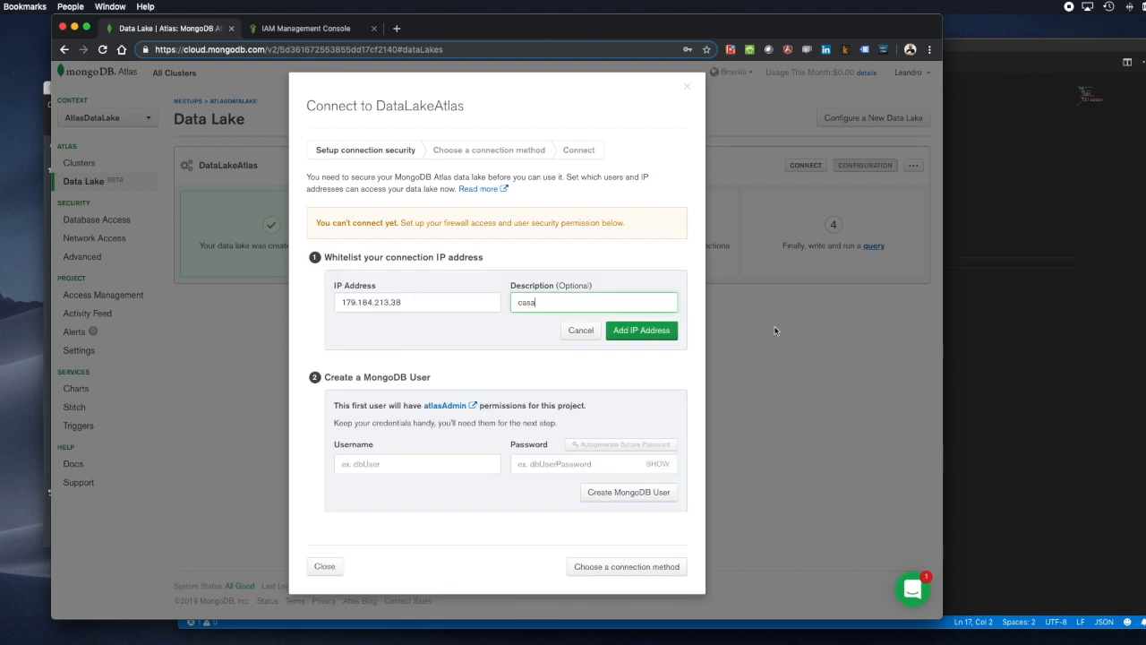
{"action": "left_click", "coordinate": [654, 333]}
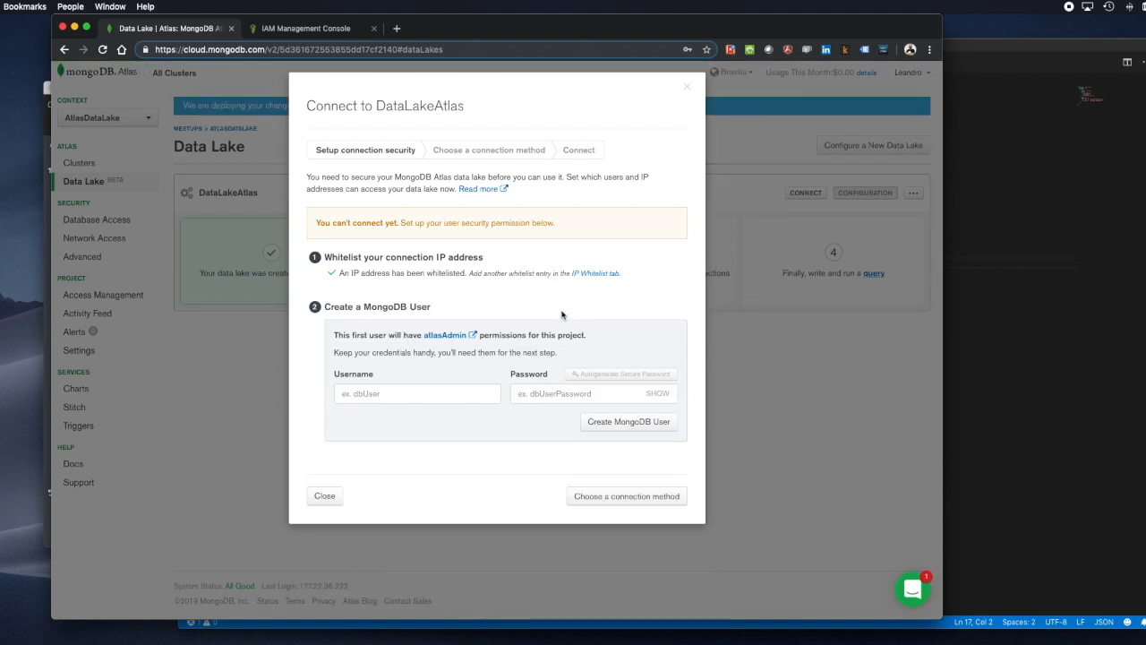
Step: Create a MongoDB database user with a username and password for the data lake
{"action": "left_click", "coordinate": [418, 394]}
{"action": "type", "text": "ldomingues"}
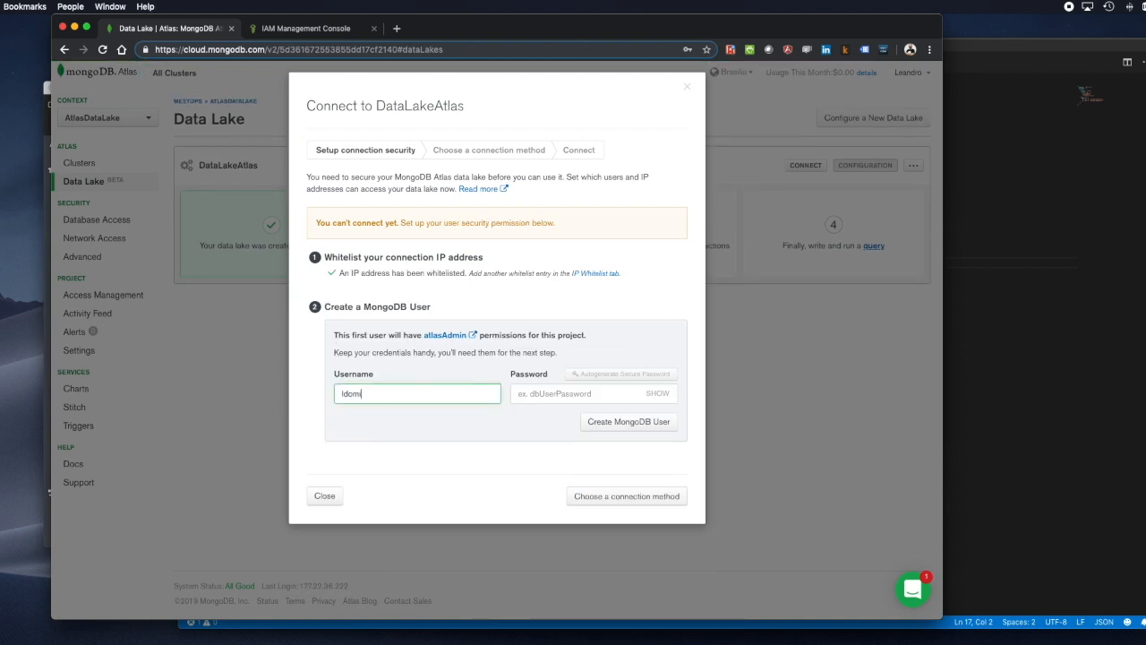
{"action": "key", "text": "Tab"}
{"action": "type", "text": "a"}
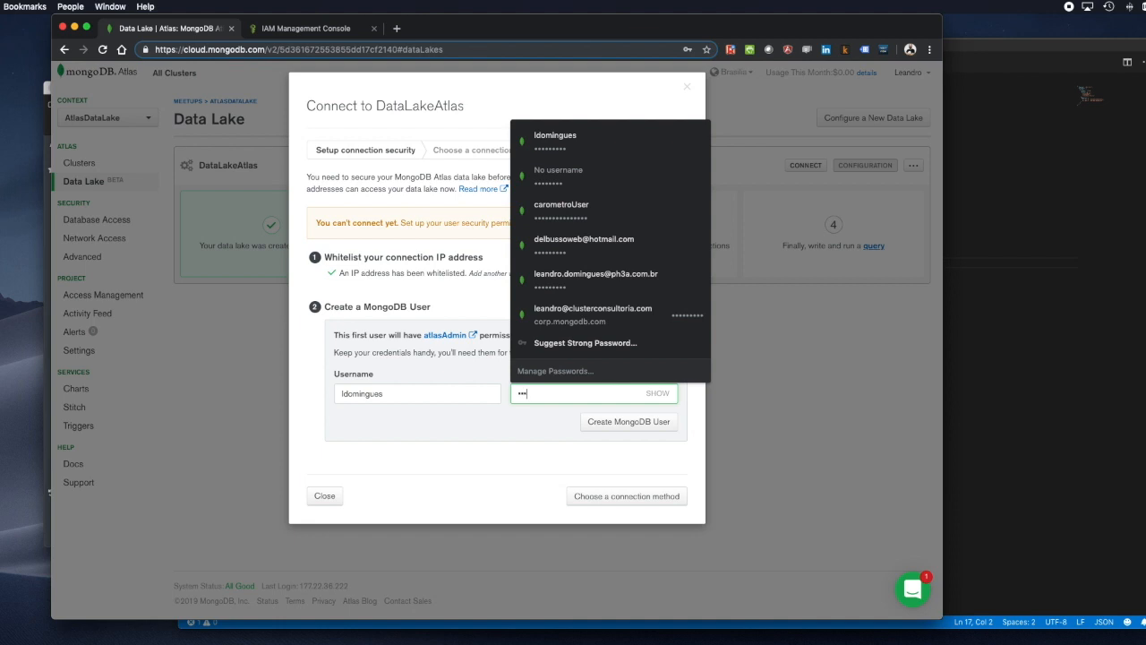
{"action": "key", "text": "BackSpace"}
{"action": "key", "text": "BackSpace"}
{"action": "type", "text": "aaaaa"}
{"action": "left_click", "coordinate": [453, 435]}
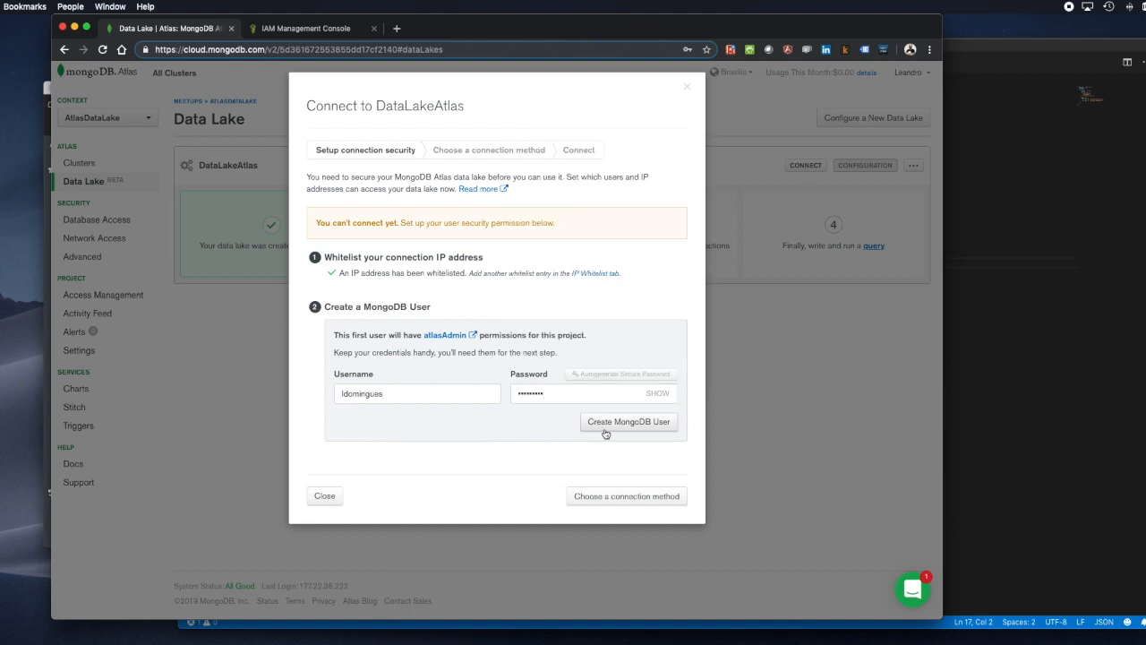
{"action": "left_click", "coordinate": [618, 430]}
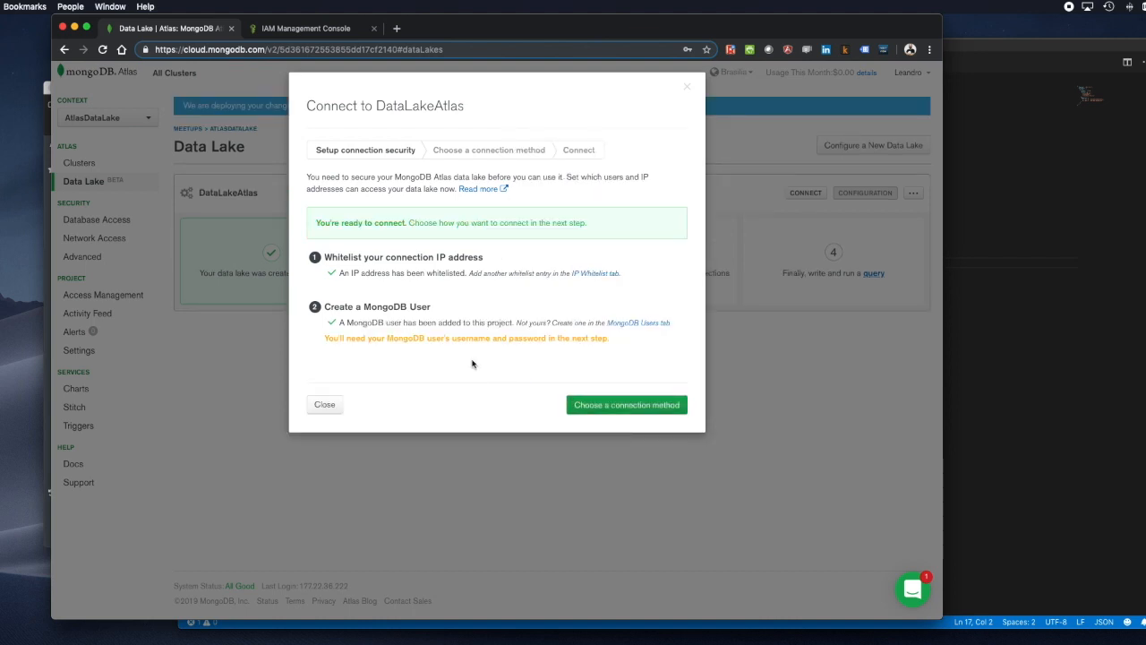
Step: Copy the Mongo Shell connection string for an already installed shell (3.6 or later)
{"action": "left_click", "coordinate": [629, 408]}
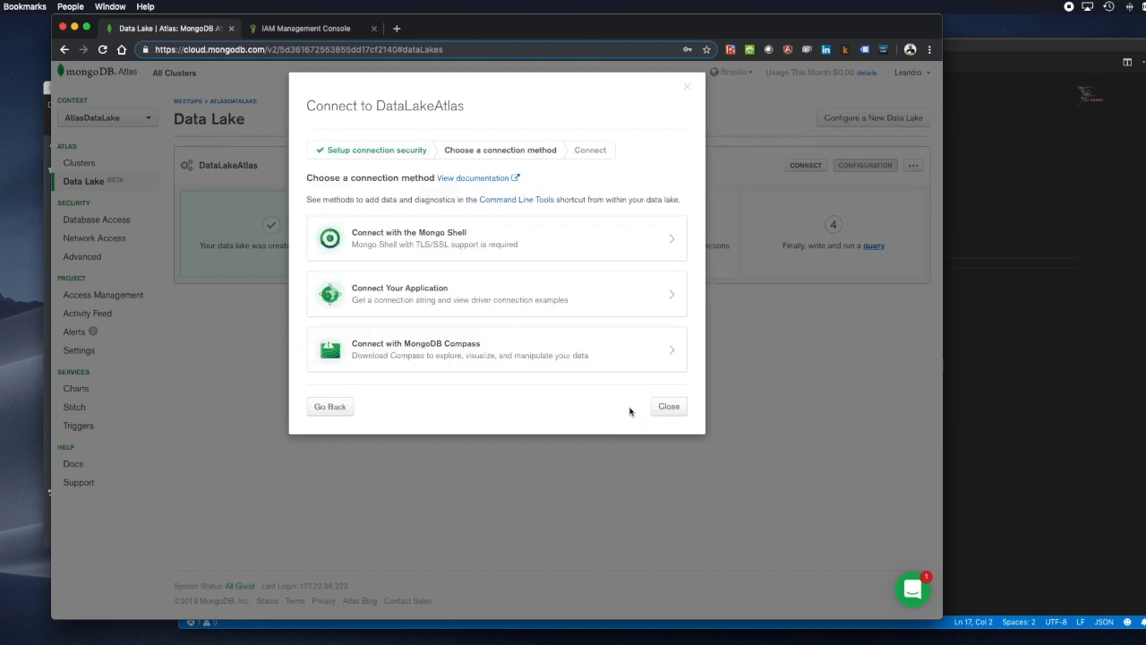
{"action": "left_click", "coordinate": [561, 237]}
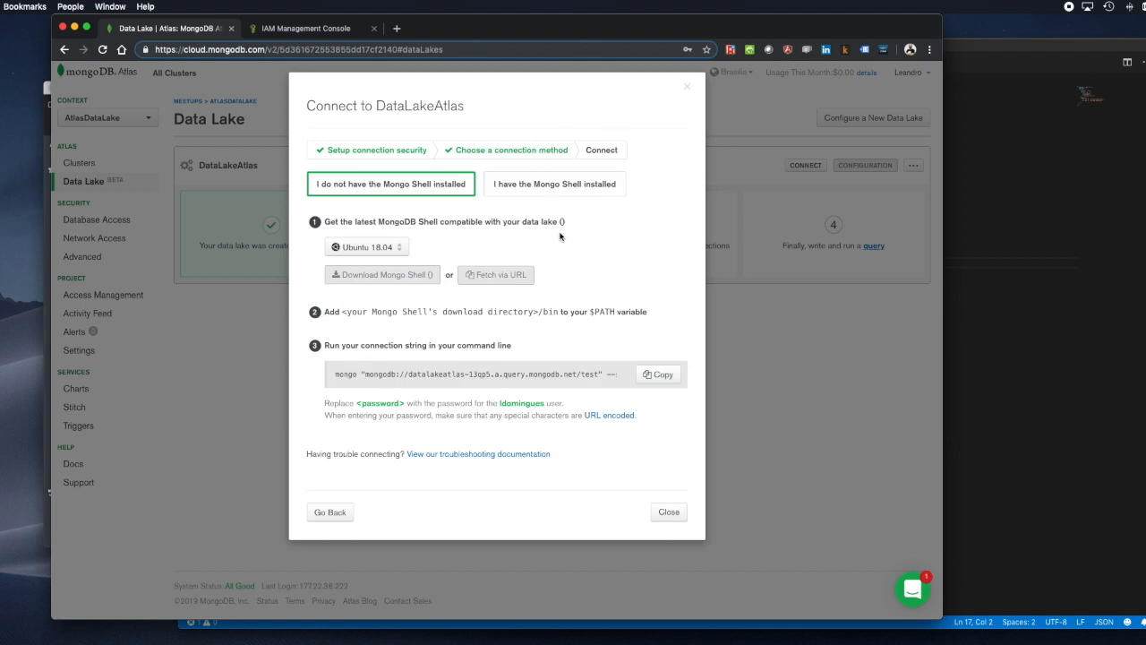
{"action": "left_click", "coordinate": [547, 183]}
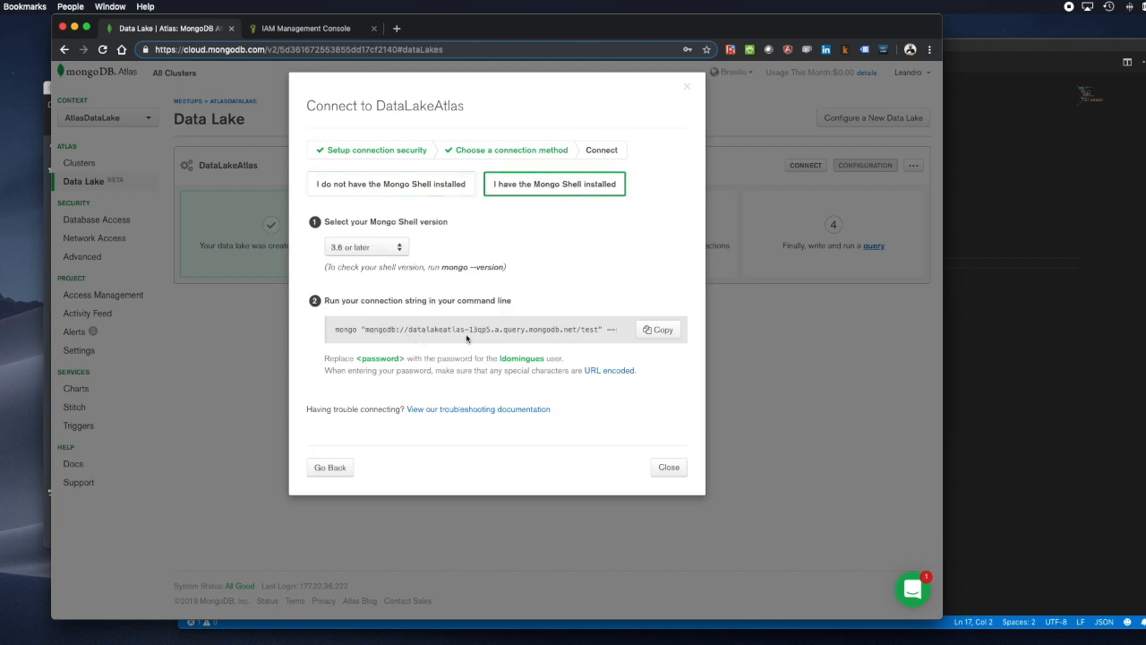
{"action": "left_click", "coordinate": [663, 333]}
Step: In a cleared terminal, run the pasted mongo command without the password and enter it at the prompt
{"action": "key", "text": "ctrl+Up"}
{"action": "left_click", "coordinate": [537, 143]}
{"action": "type", "text": "clear"}
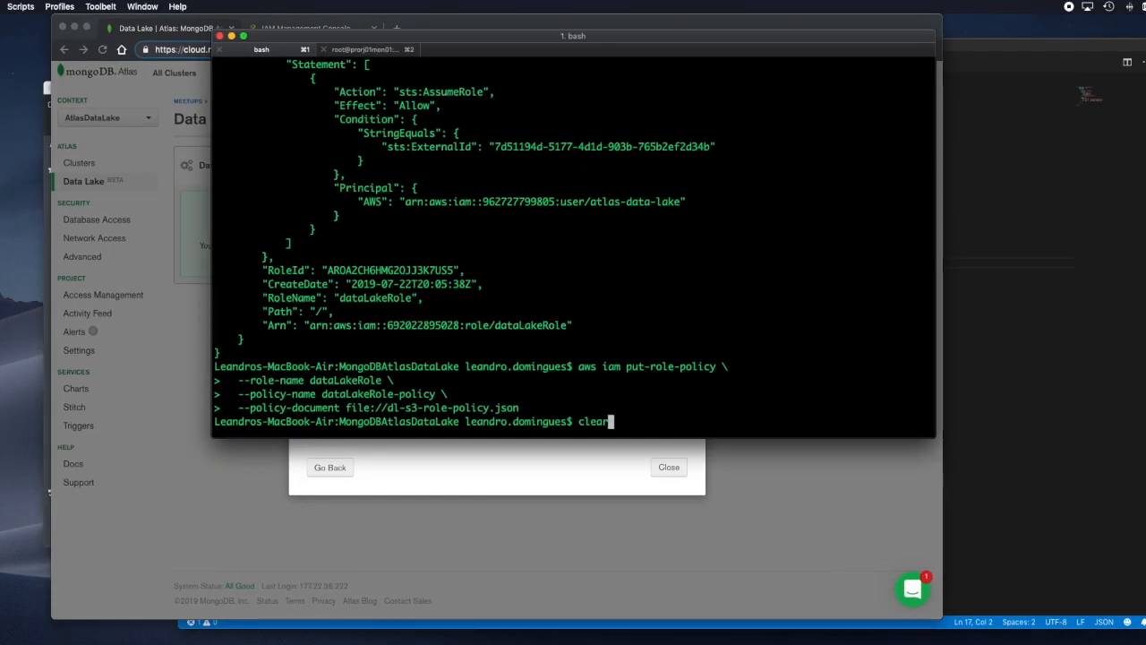
{"action": "key", "text": "Return"}
{"action": "key", "text": "super+v"}
{"action": "key", "text": "BackSpace"}
{"action": "key", "text": "BackSpace"}
{"action": "key", "text": "BackSpace"}
{"action": "key", "text": "BackSpace"}
{"action": "key", "text": "BackSpace"}
{"action": "key", "text": "BackSpace"}
{"action": "key", "text": "BackSpace"}
{"action": "key", "text": "BackSpace"}
{"action": "key", "text": "BackSpace"}
{"action": "key", "text": "BackSpace"}
{"action": "key", "text": "BackSpace"}
{"action": "key", "text": "BackSpace"}
{"action": "key", "text": "BackSpace"}
{"action": "key", "text": "BackSpace"}
{"action": "key", "text": "BackSpace"}
{"action": "key", "text": "BackSpace"}
{"action": "key", "text": "BackSpace"}
{"action": "key", "text": "BackSpace"}
{"action": "key", "text": "BackSpace"}
{"action": "key", "text": "BackSpace"}
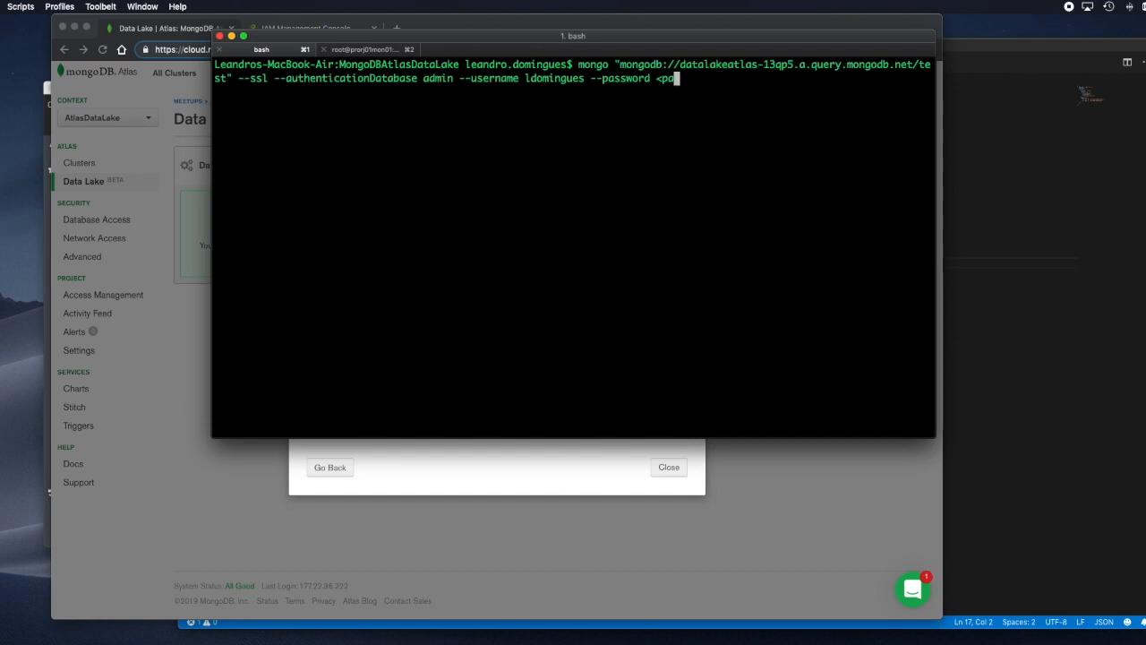
{"action": "key", "text": "Return"}
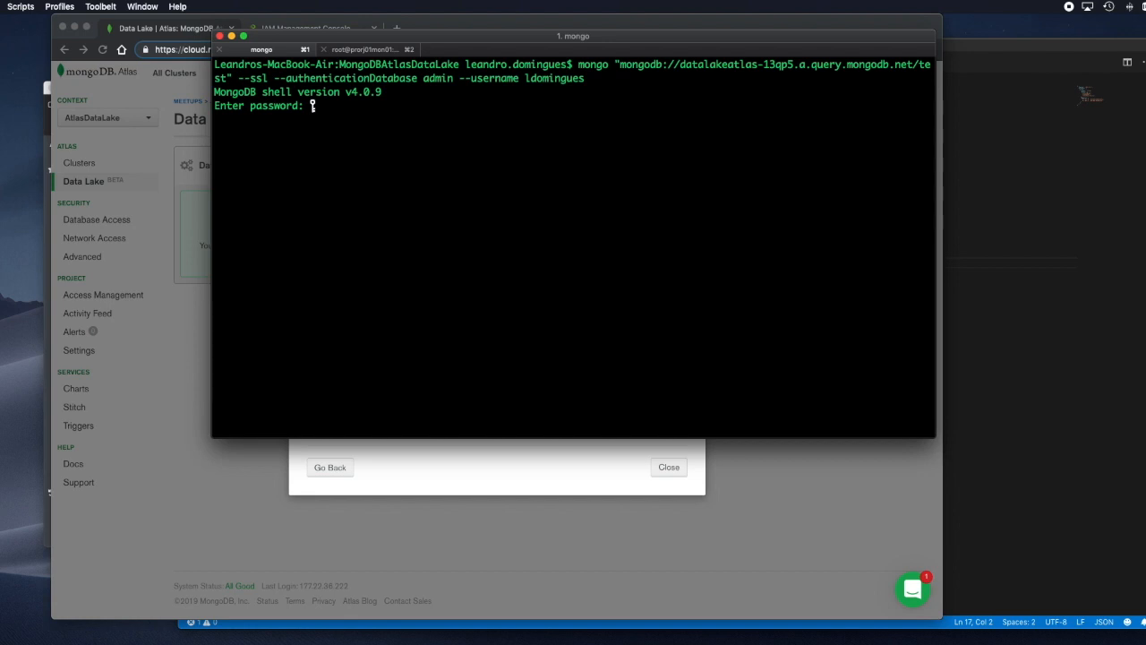
{"action": "key", "text": "Return"}
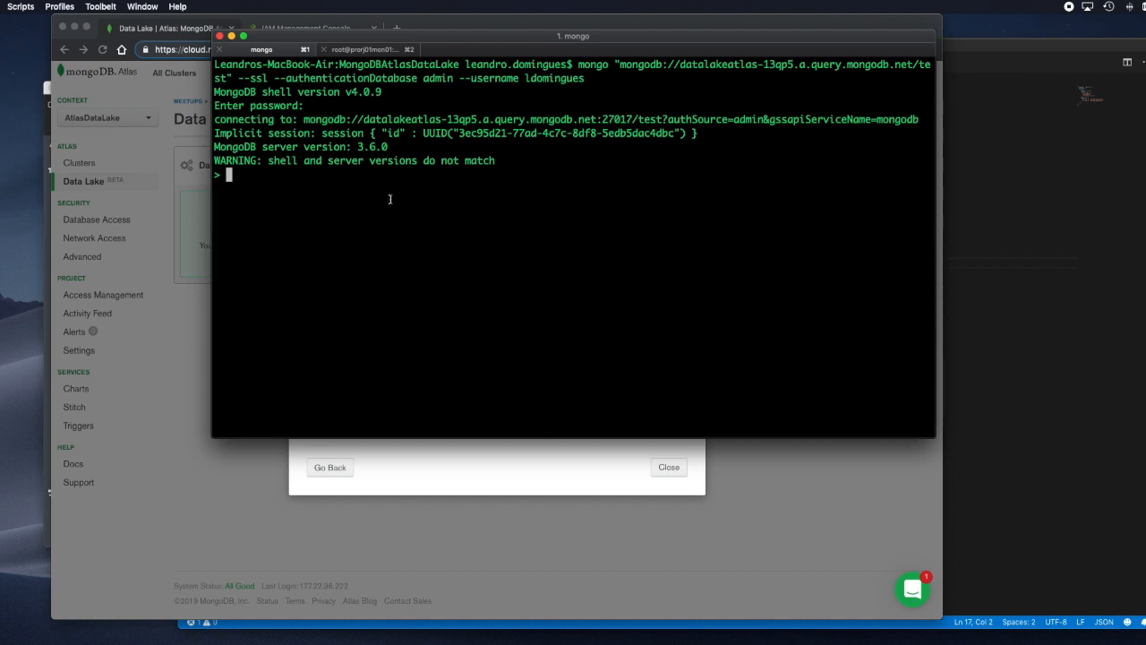
Step: Run 'show dbs' to list the data lake's databases
{"action": "type", "text": "show dbs"}
{"action": "key", "text": "Return"}
{"action": "left_click", "coordinate": [521, 472]}
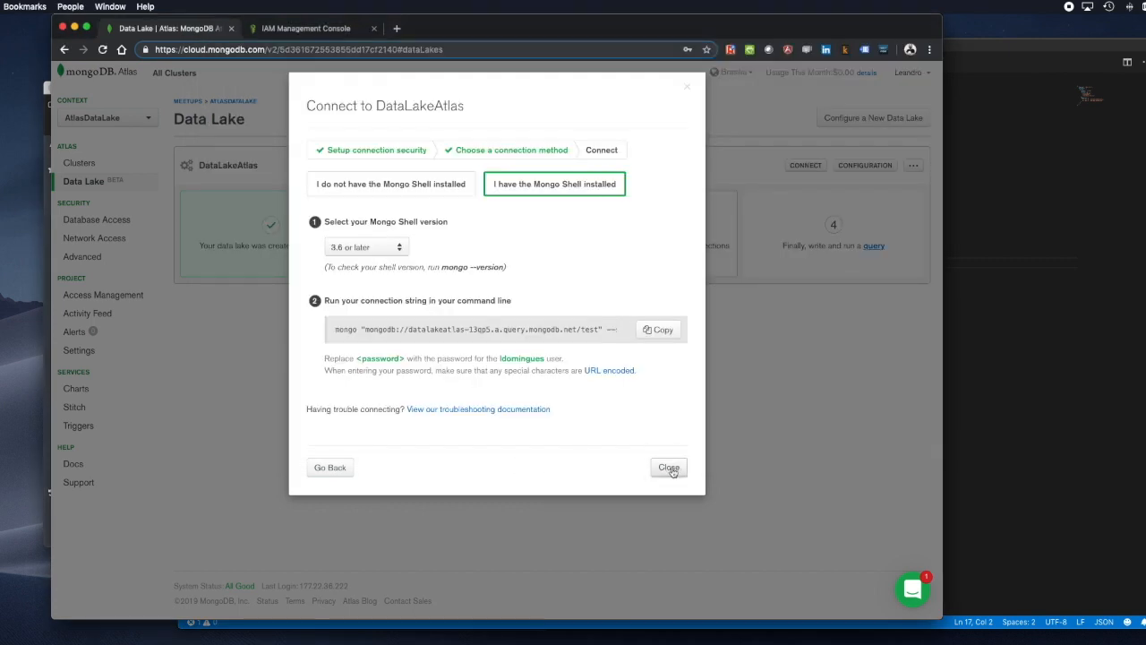
Step: Close the Connect dialog and open the 'configure' guide for databases and collections
{"action": "left_click", "coordinate": [669, 467]}
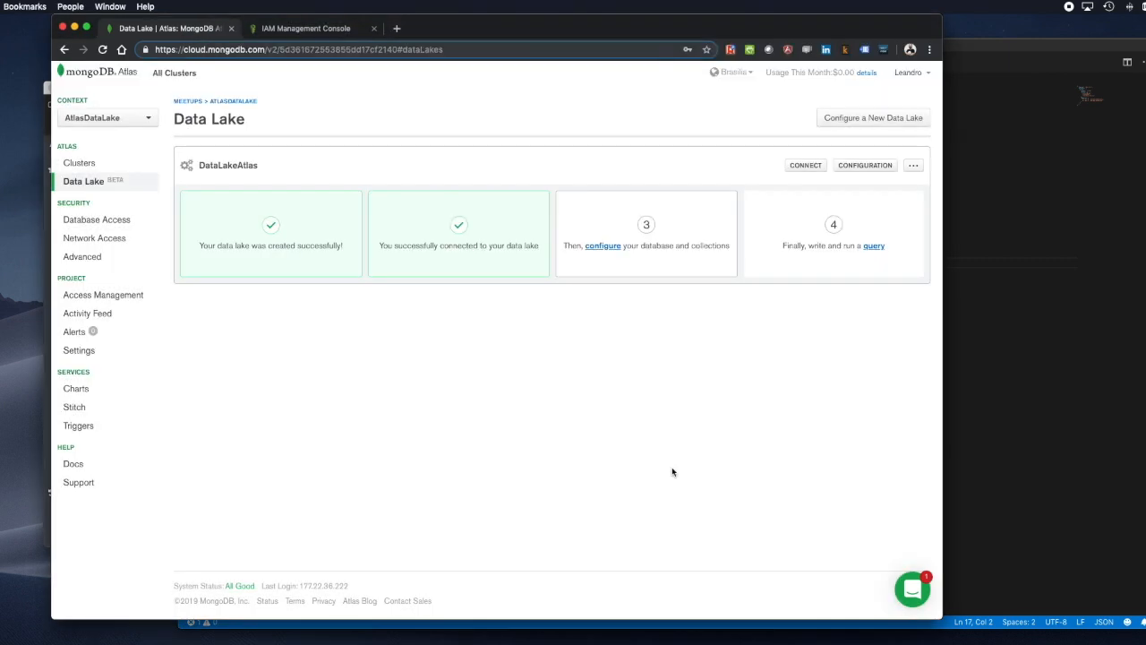
{"action": "left_click", "coordinate": [605, 250]}
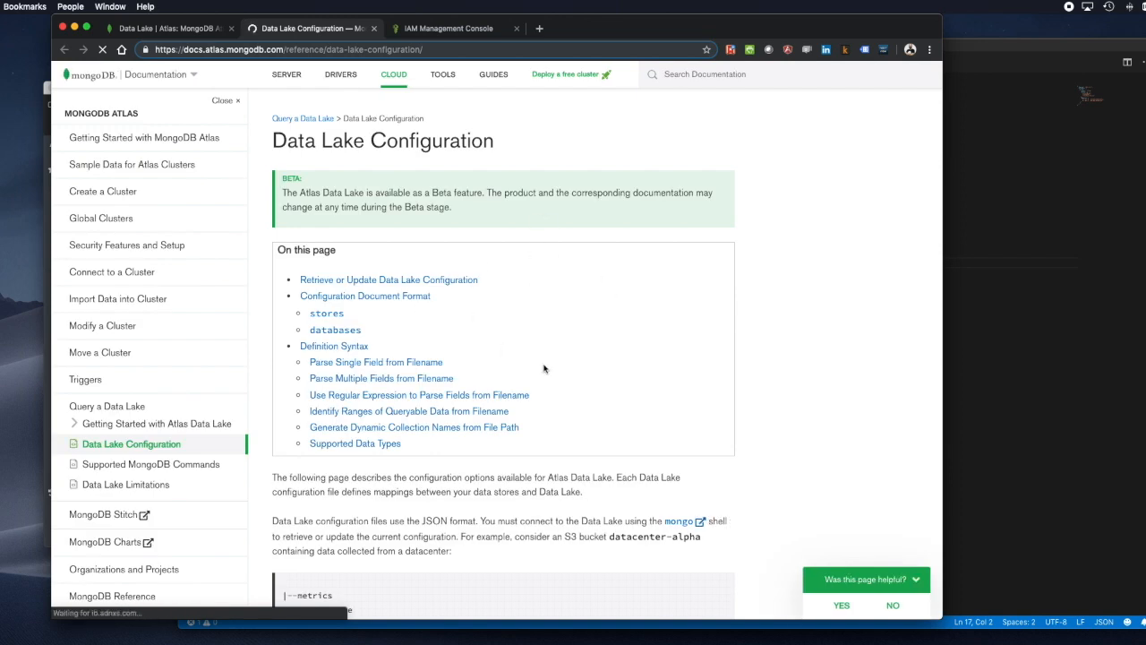
Step: Read through the Data Lake Configuration docs, then go back to the 'Data Lake | Atlas' tab
{"action": "scroll", "coordinate": [544, 368], "scroll_direction": "down", "scroll_amount": 10}
{"action": "scroll", "coordinate": [543, 367], "scroll_direction": "down", "scroll_amount": 5}
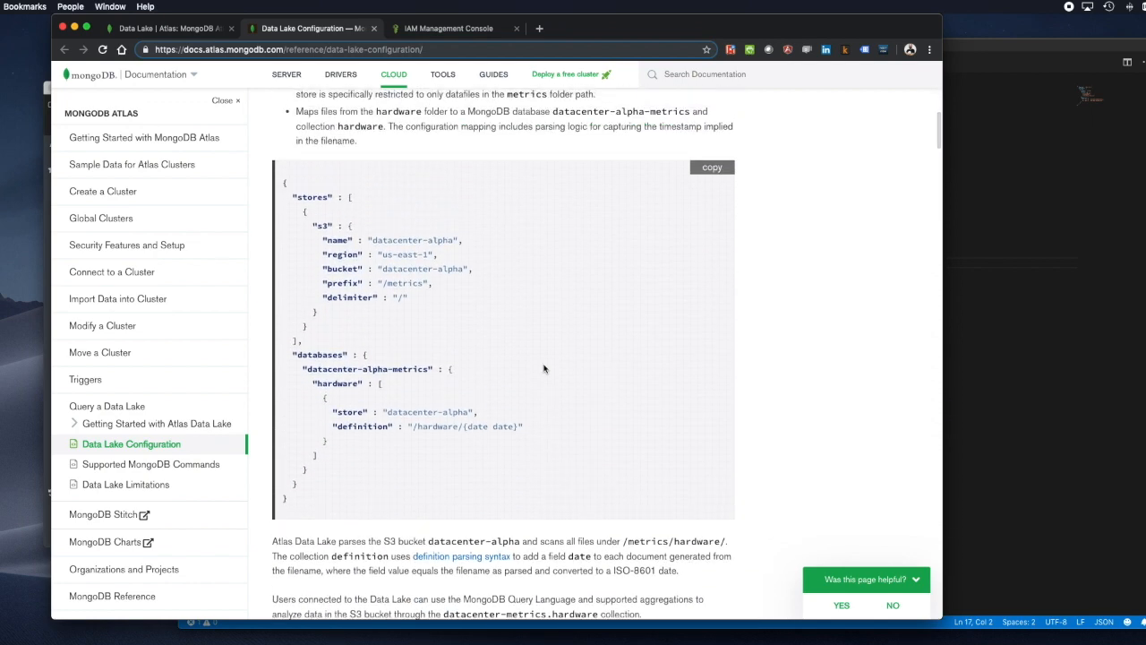
{"action": "scroll", "coordinate": [544, 367], "scroll_direction": "down", "scroll_amount": 5}
{"action": "scroll", "coordinate": [544, 367], "scroll_direction": "down", "scroll_amount": 10}
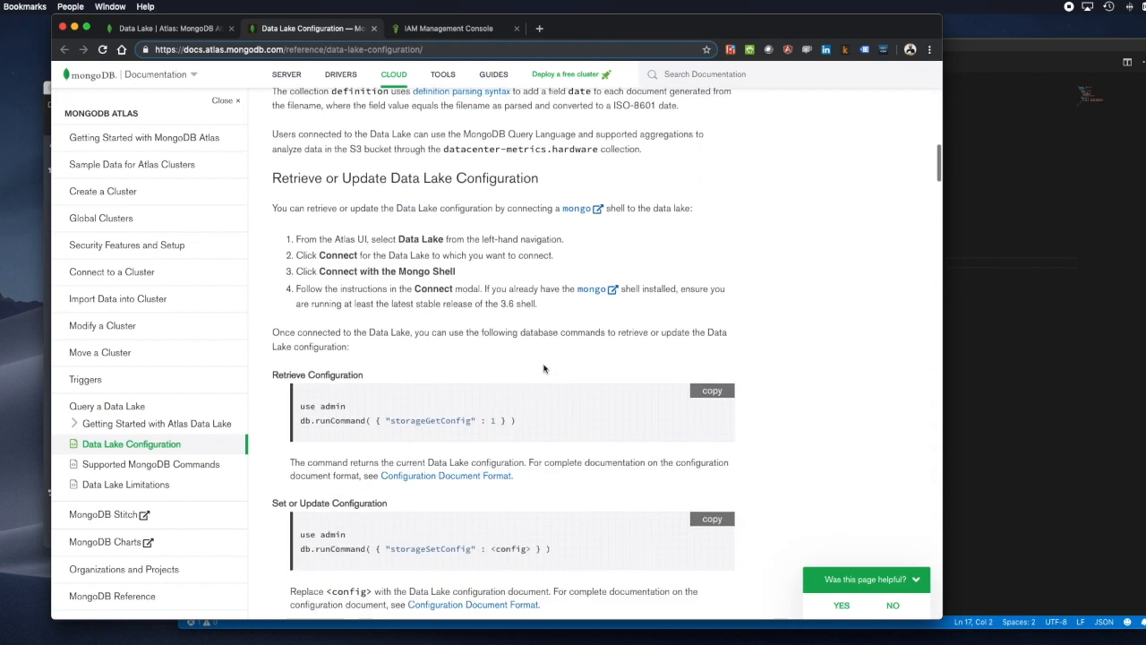
{"action": "scroll", "coordinate": [544, 368], "scroll_direction": "up", "scroll_amount": 16}
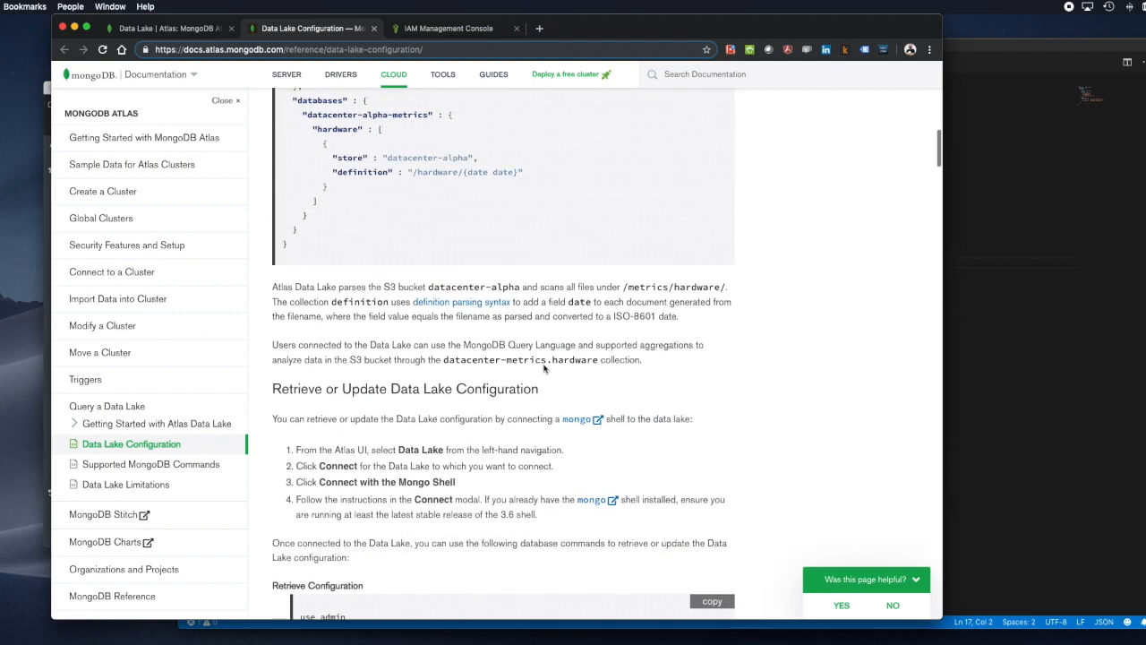
{"action": "scroll", "coordinate": [544, 368], "scroll_direction": "down", "scroll_amount": 8}
{"action": "scroll", "coordinate": [544, 367], "scroll_direction": "down", "scroll_amount": 20}
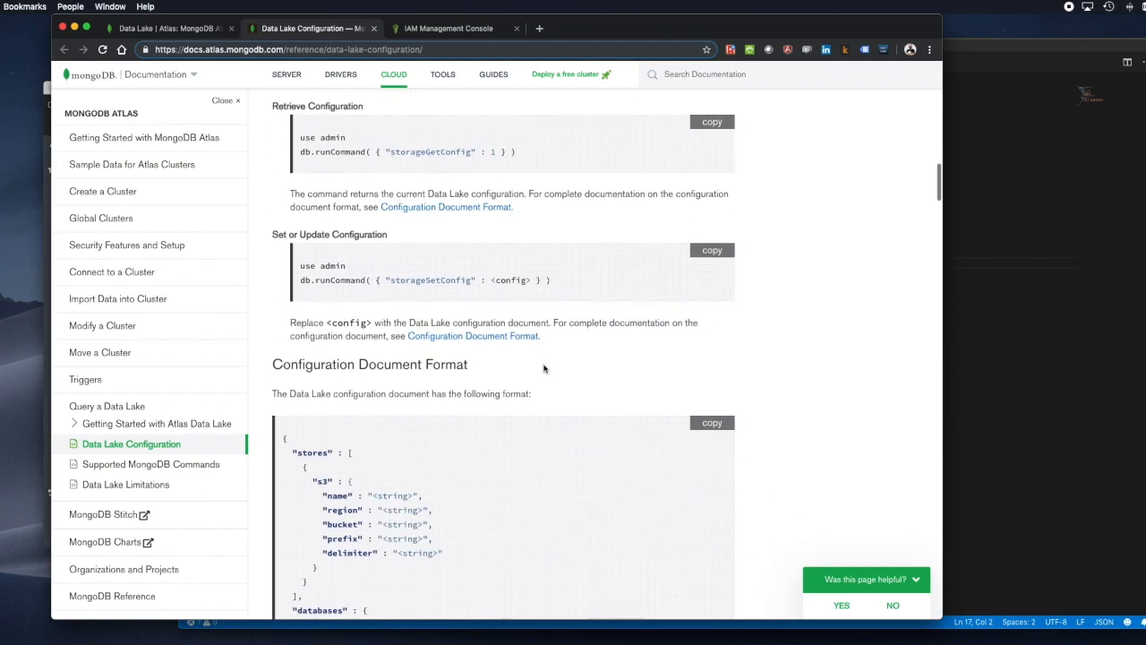
{"action": "scroll", "coordinate": [544, 367], "scroll_direction": "up", "scroll_amount": 9}
{"action": "scroll", "coordinate": [544, 367], "scroll_direction": "up", "scroll_amount": 20}
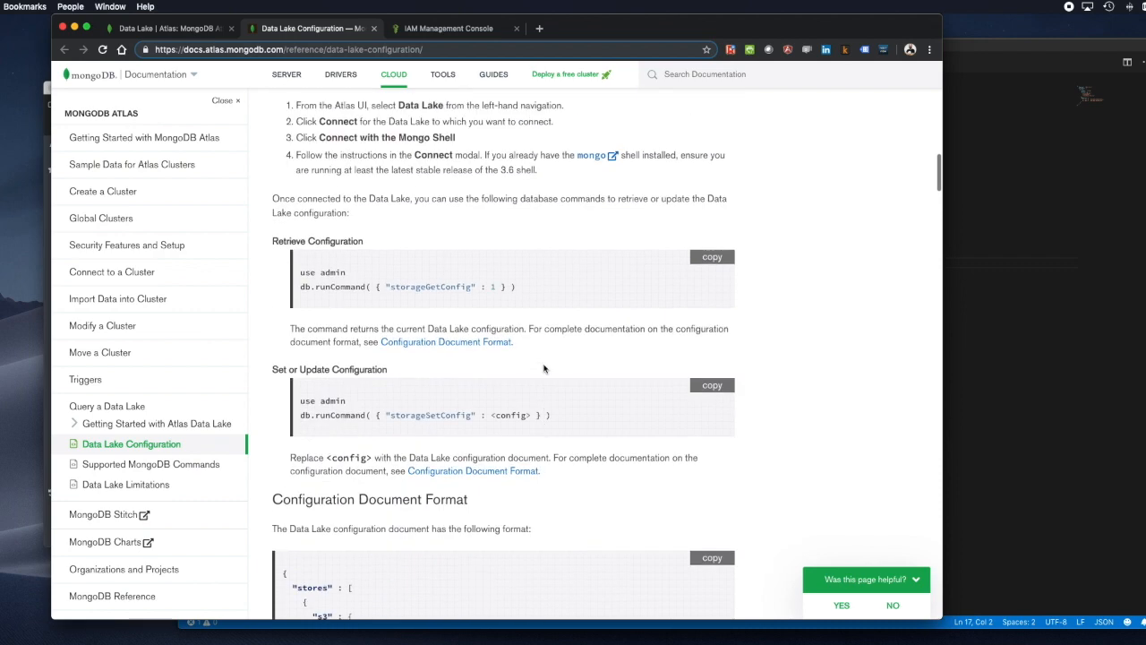
{"action": "scroll", "coordinate": [544, 367], "scroll_direction": "up", "scroll_amount": 2}
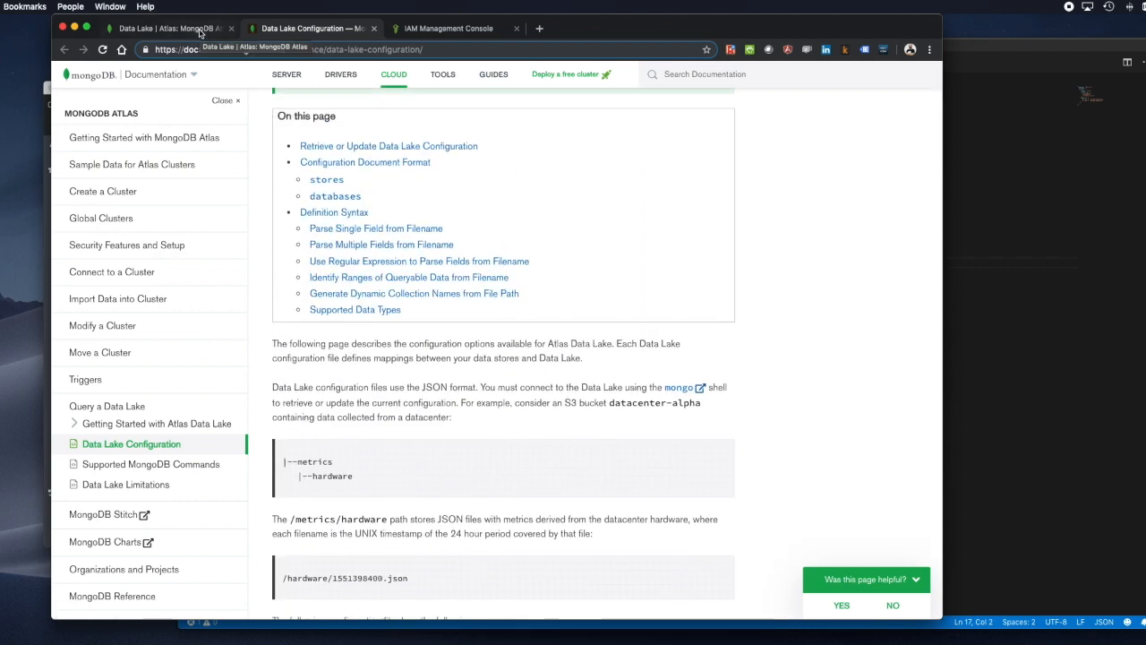
{"action": "left_click", "coordinate": [170, 29]}
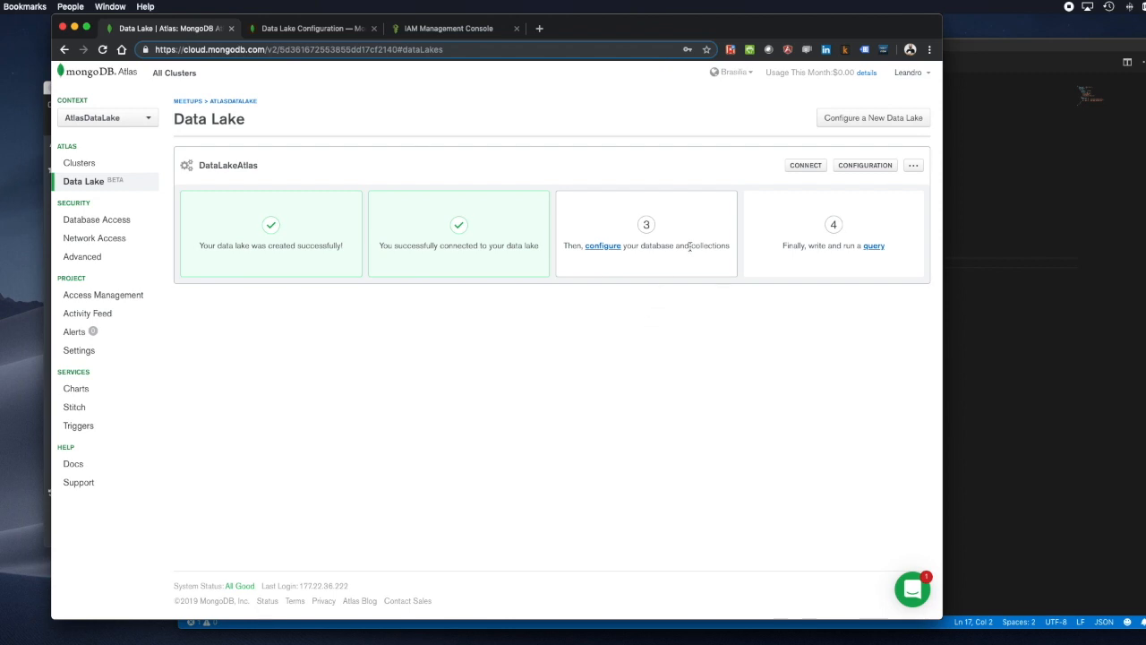
{"action": "key", "text": "ctrl+Up"}
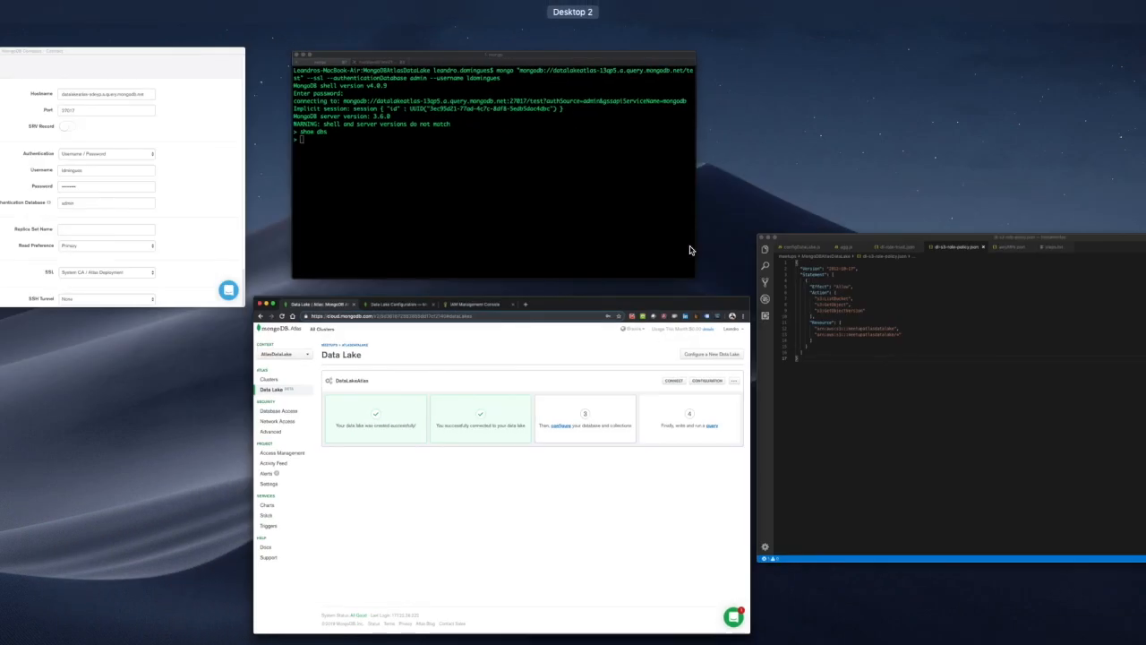
Step: In configDataLake.js, point out region us-east-1, the sample database and collectionName, then select the whole script
{"action": "left_click", "coordinate": [929, 399]}
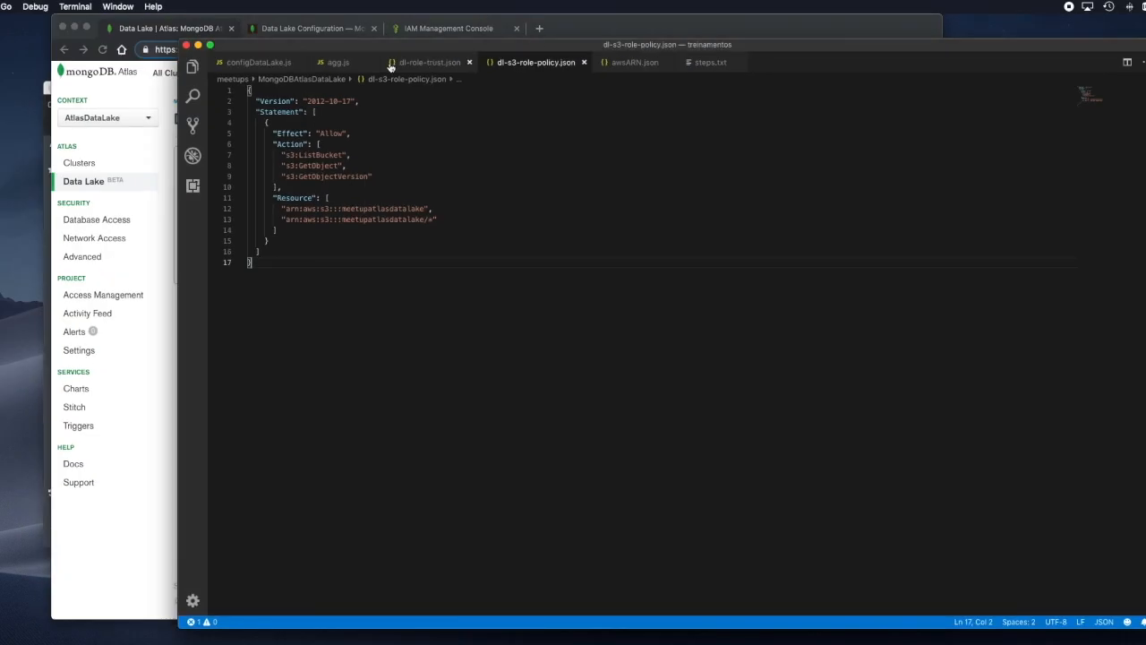
{"action": "left_click", "coordinate": [254, 63]}
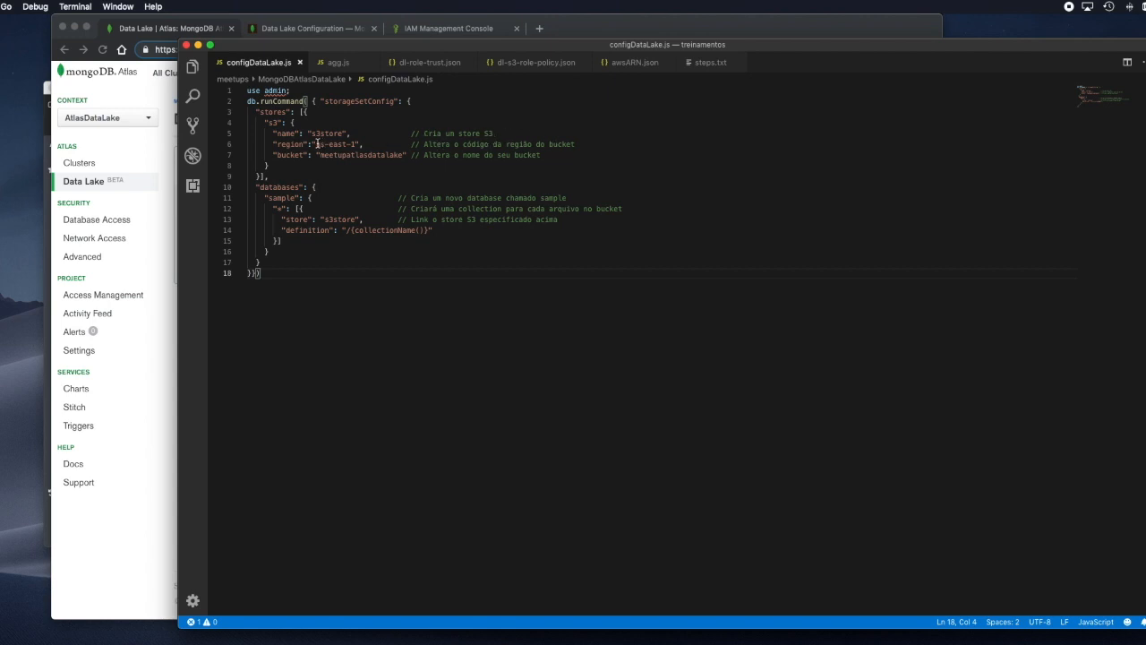
{"action": "left_click_drag", "start_coordinate": [315, 145], "coordinate": [357, 144]}
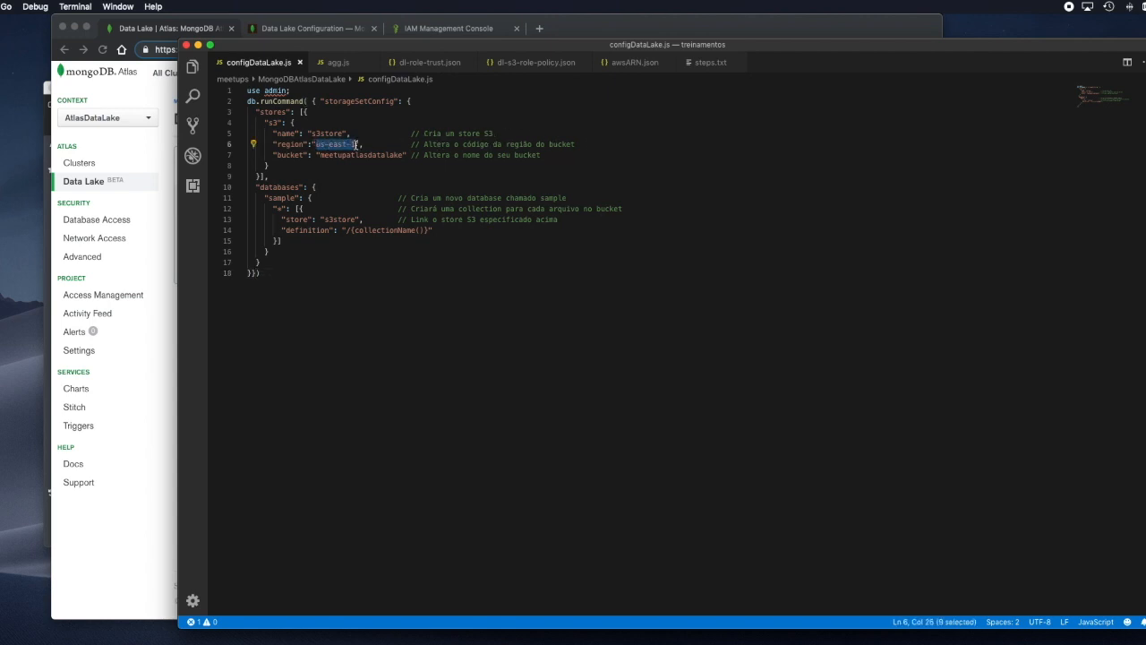
{"action": "left_click", "coordinate": [377, 145]}
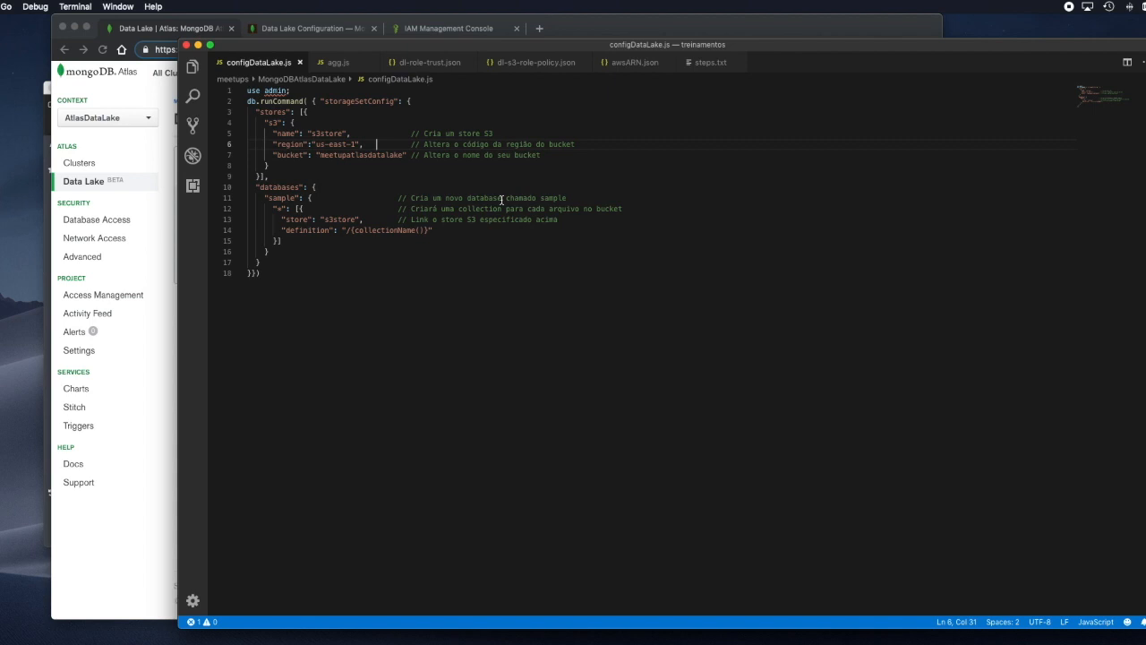
{"action": "double_click", "coordinate": [555, 198]}
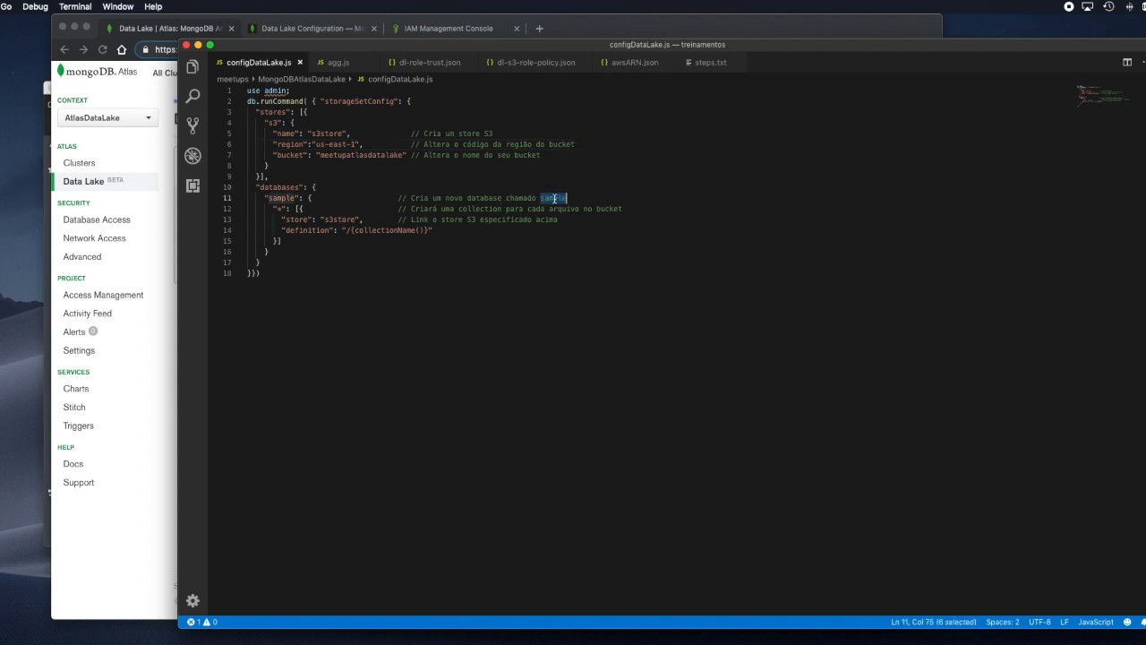
{"action": "double_click", "coordinate": [276, 198]}
{"action": "left_click", "coordinate": [590, 198]}
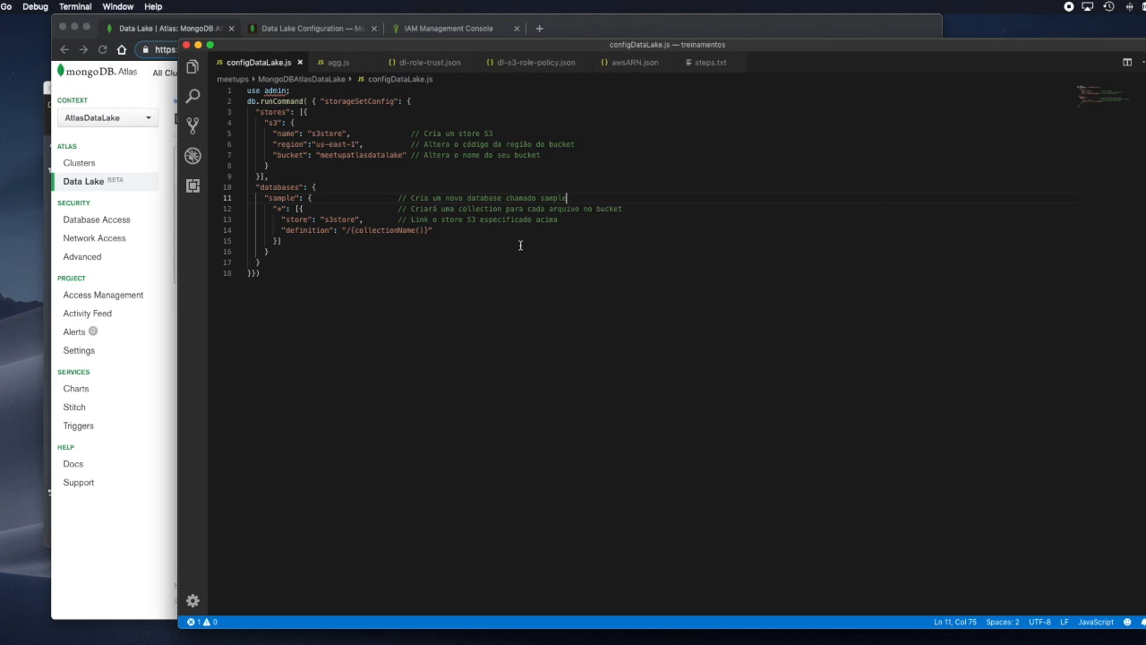
{"action": "double_click", "coordinate": [383, 232]}
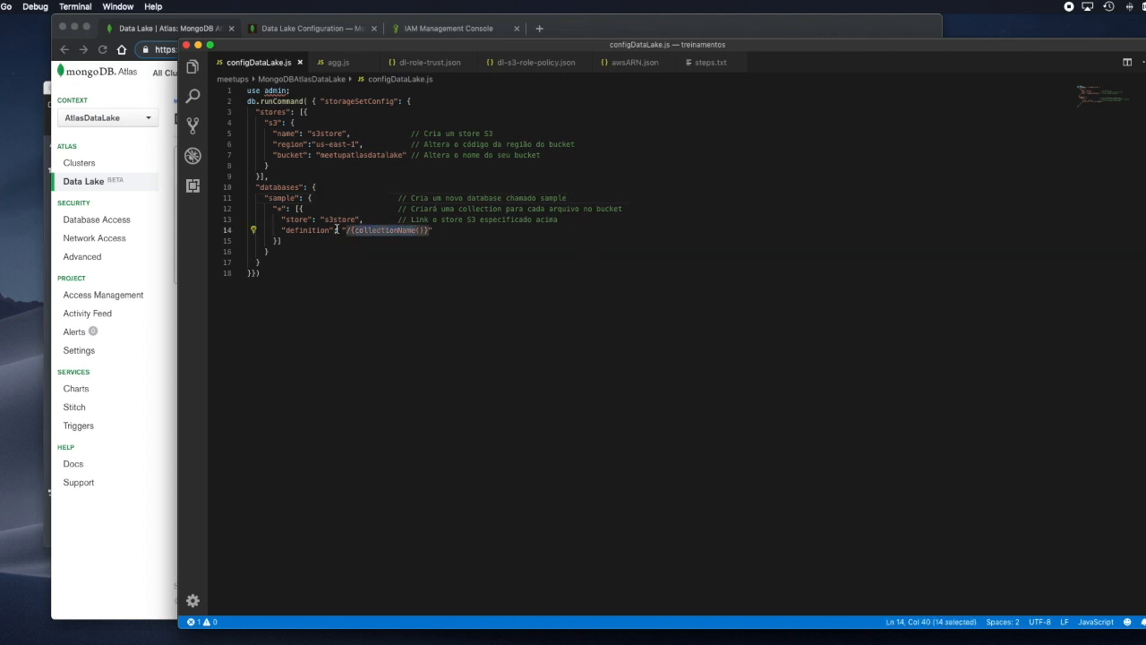
{"action": "left_click", "coordinate": [484, 239]}
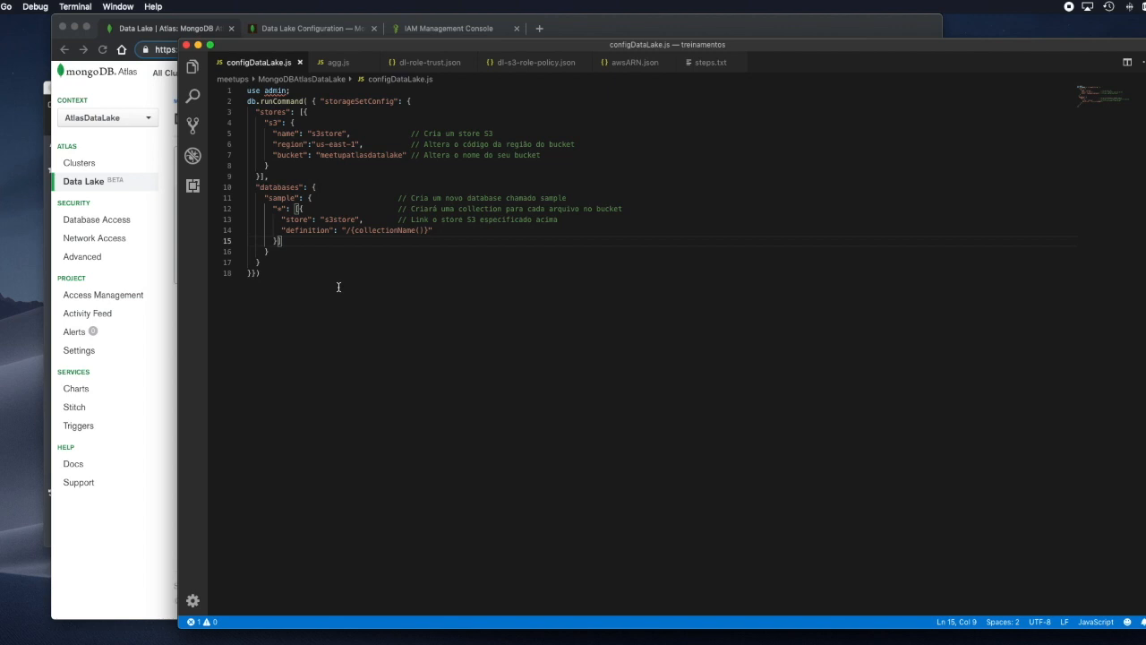
{"action": "key", "text": "super+a"}
{"action": "key", "text": "super+c"}
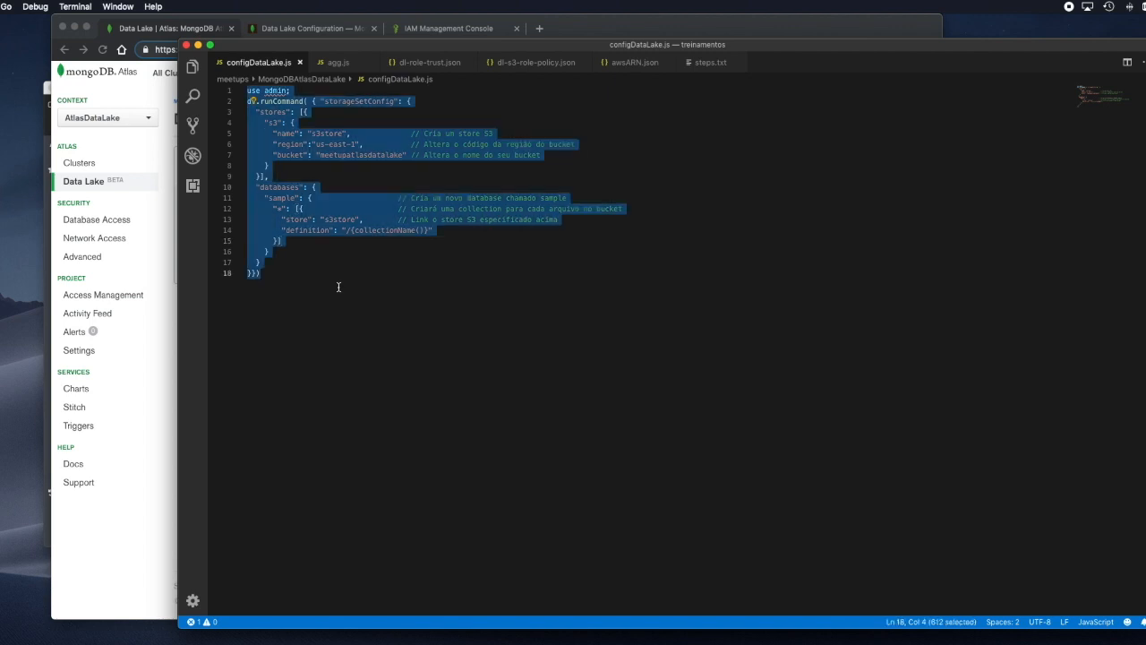
Step: Paste the storageSetConfig script into the mongo shell and run it
{"action": "key", "text": "ctrl+Up"}
{"action": "left_click", "coordinate": [381, 224]}
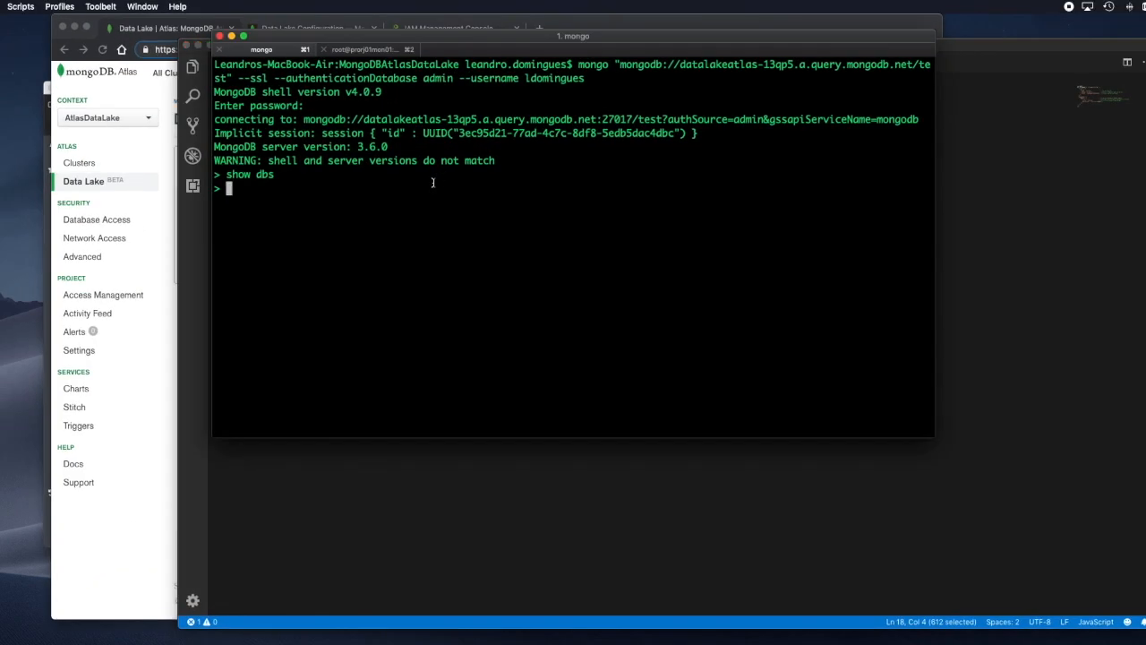
{"action": "key", "text": "super+v"}
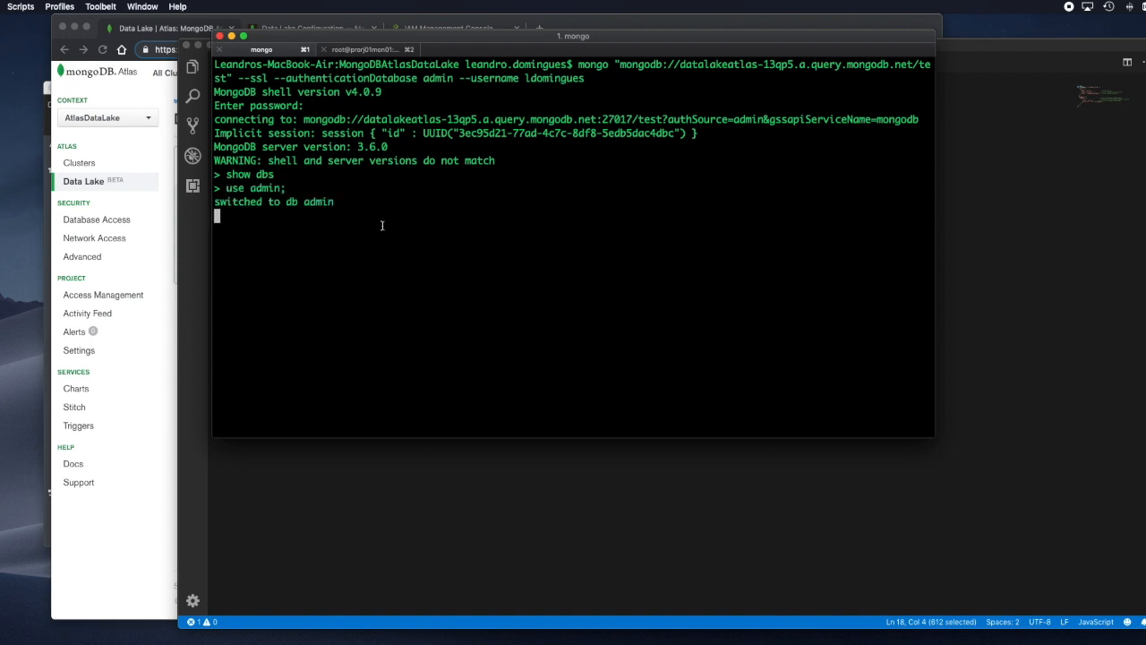
{"action": "key", "text": "Return"}
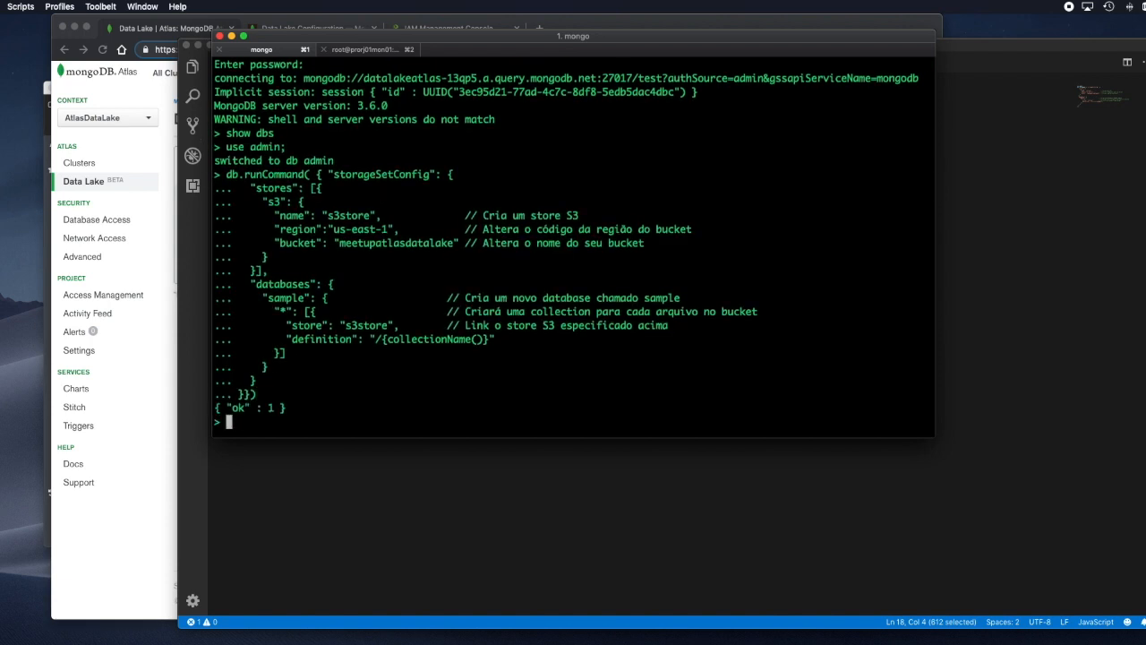
Step: Run show dbs, use sample, show collections and db.restaurants.count() to get 25359 documents
{"action": "type", "text": "show dbs"}
{"action": "key", "text": "Return"}
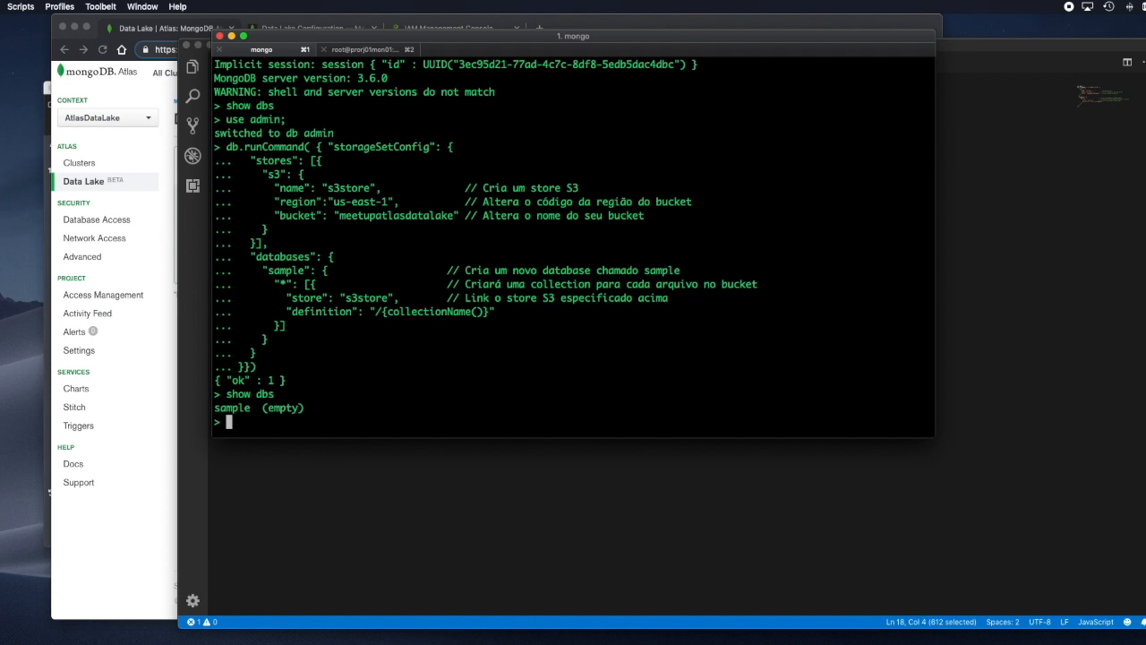
{"action": "type", "text": "use sample"}
{"action": "key", "text": "Return"}
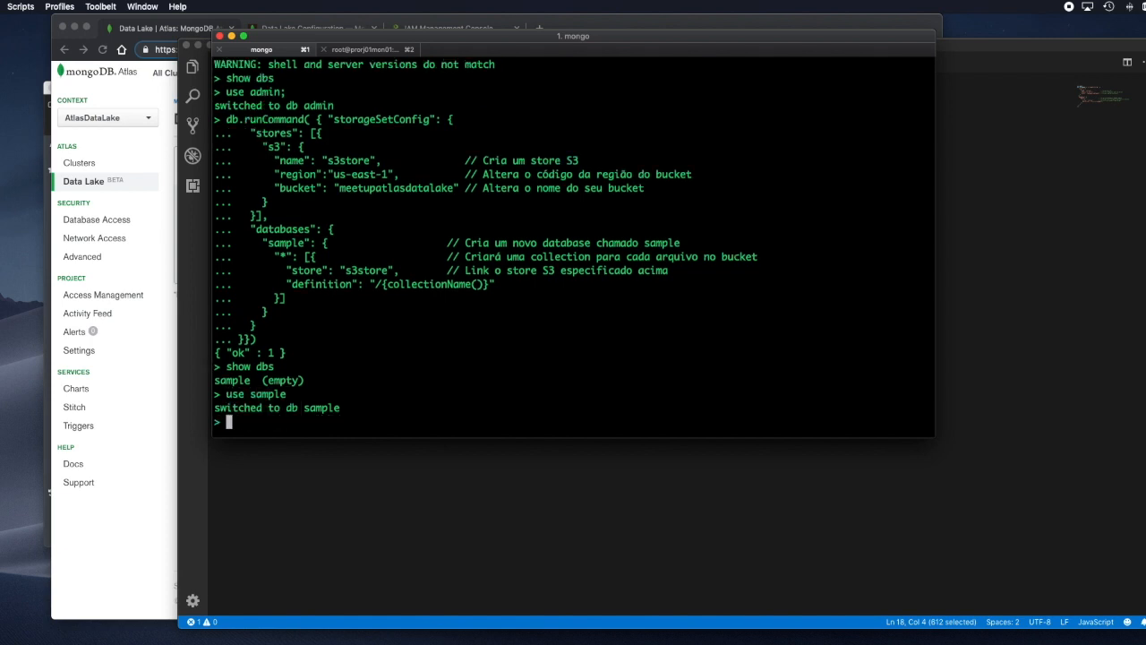
{"action": "type", "text": "show collections"}
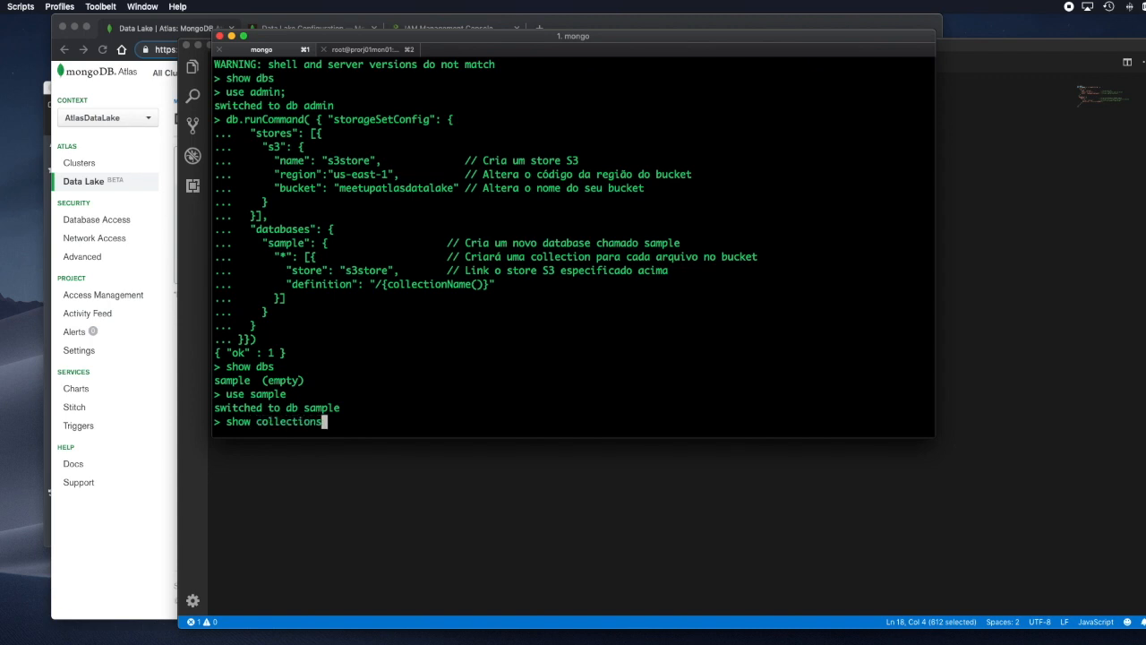
{"action": "key", "text": "Return"}
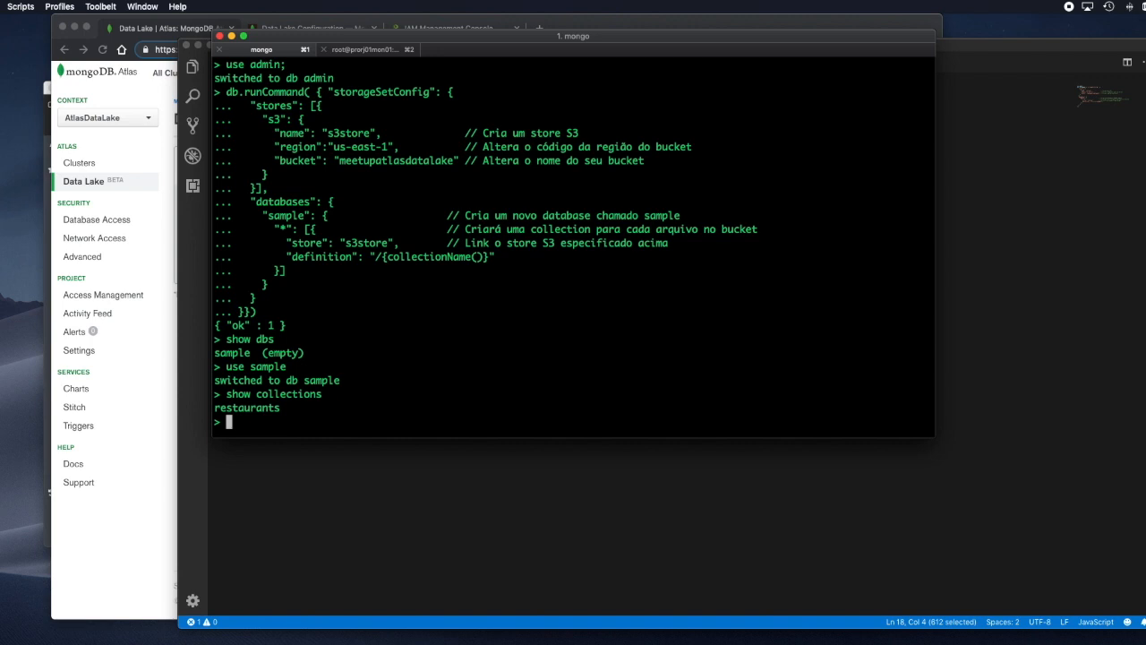
{"action": "type", "text": "db.restaurants.count"}
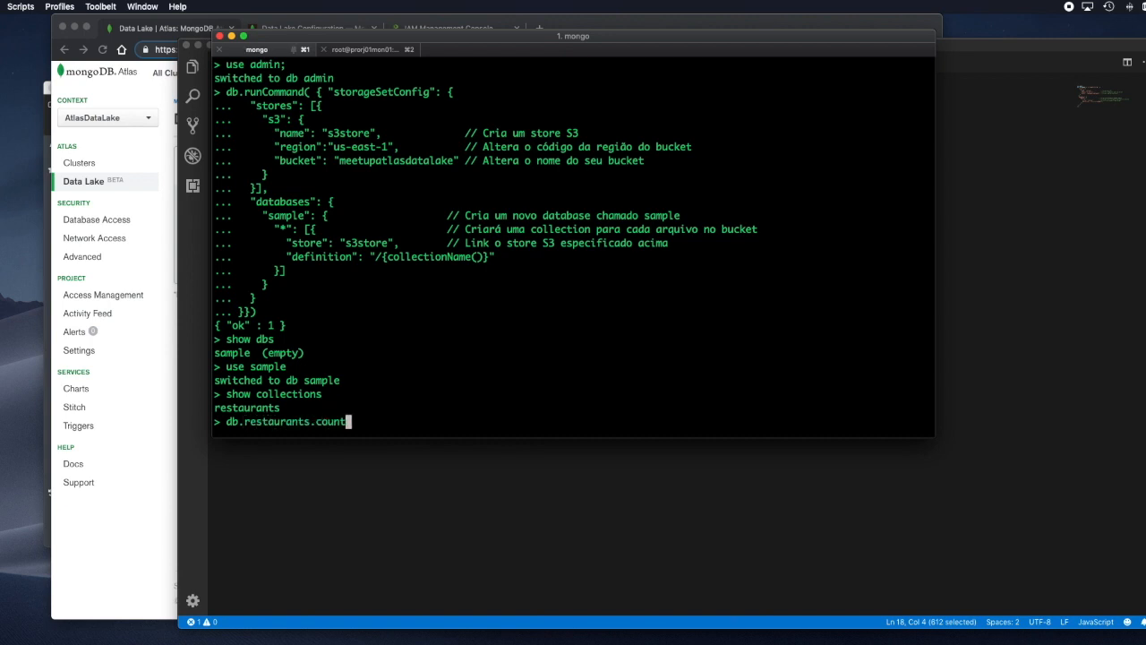
{"action": "type", "text": "()"}
{"action": "key", "text": "Return"}
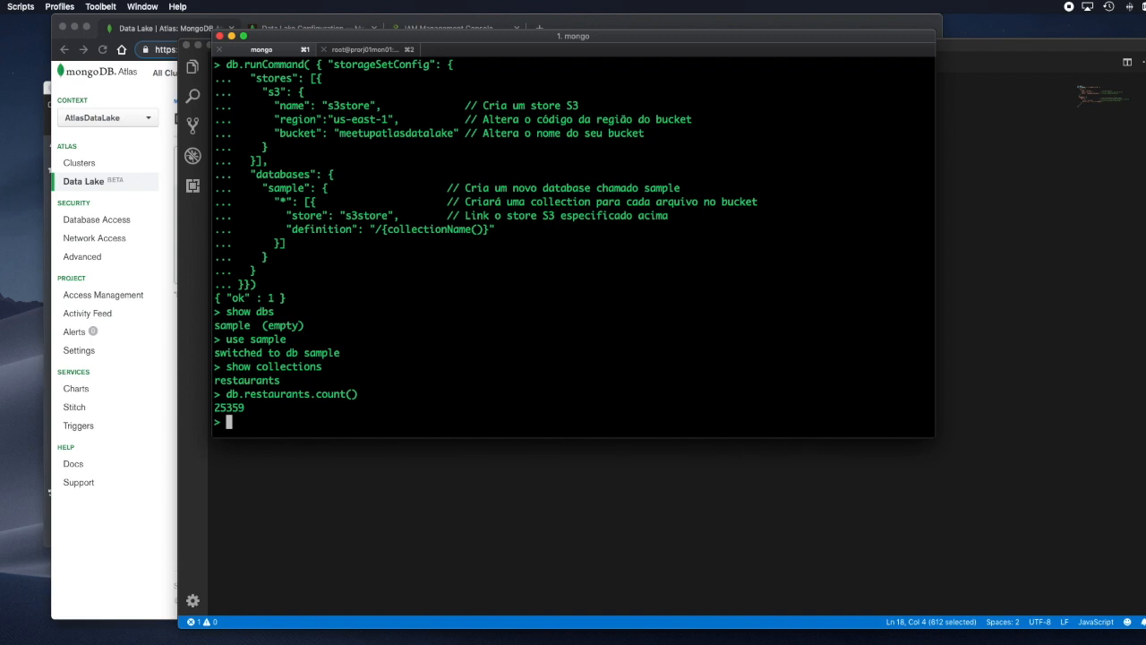
Step: Run db.restaurants.findOne() to print the Morris Park Bake Shop document
{"action": "type", "text": "db.rest"}
{"action": "key", "text": "Tab"}
{"action": "type", "text": ".findOne()"}
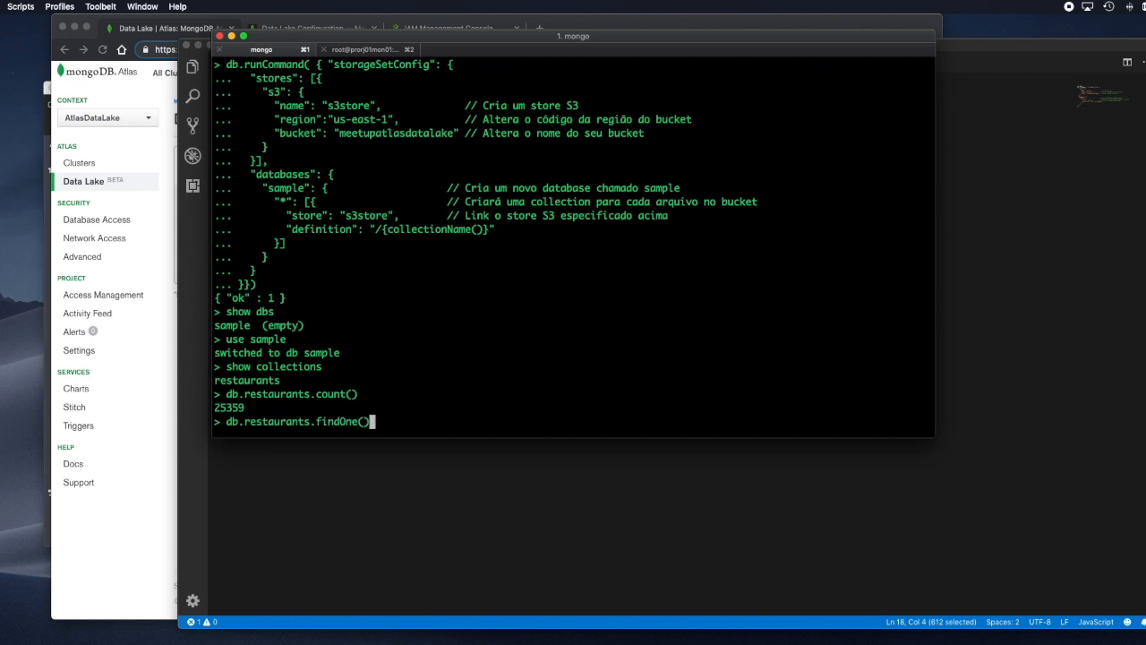
{"action": "key", "text": "Return"}
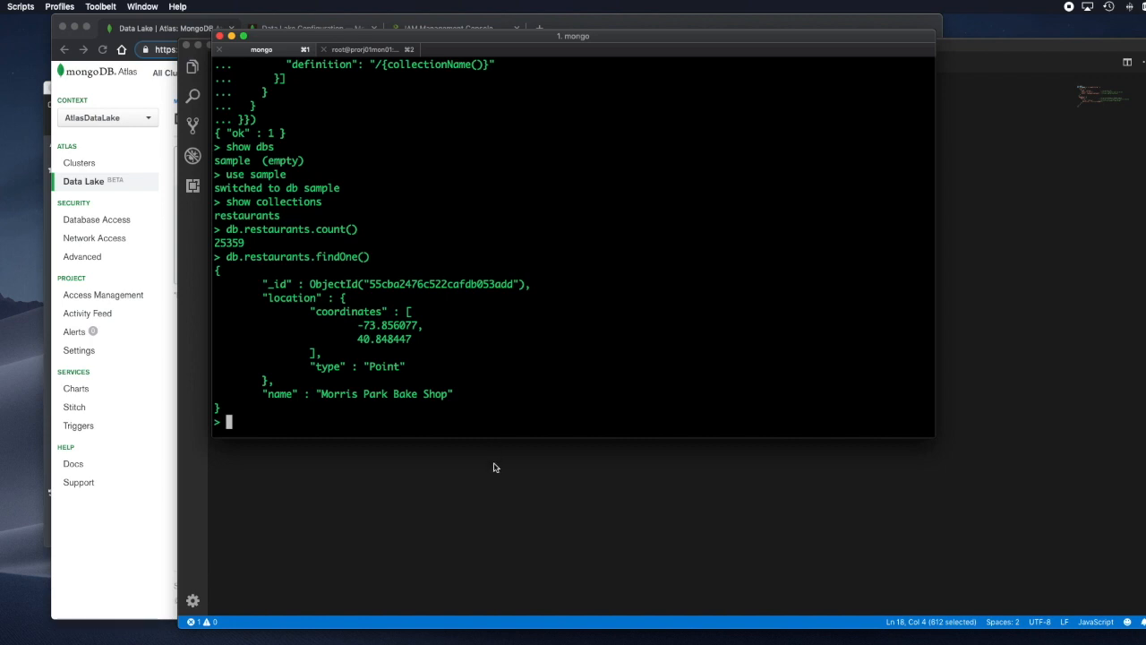
{"action": "key", "text": "ctrl+Up"}
Step: Copy the agg.js pipeline matching Wendy'S and grouping by $name into the mongo shell
{"action": "left_click", "coordinate": [883, 414]}
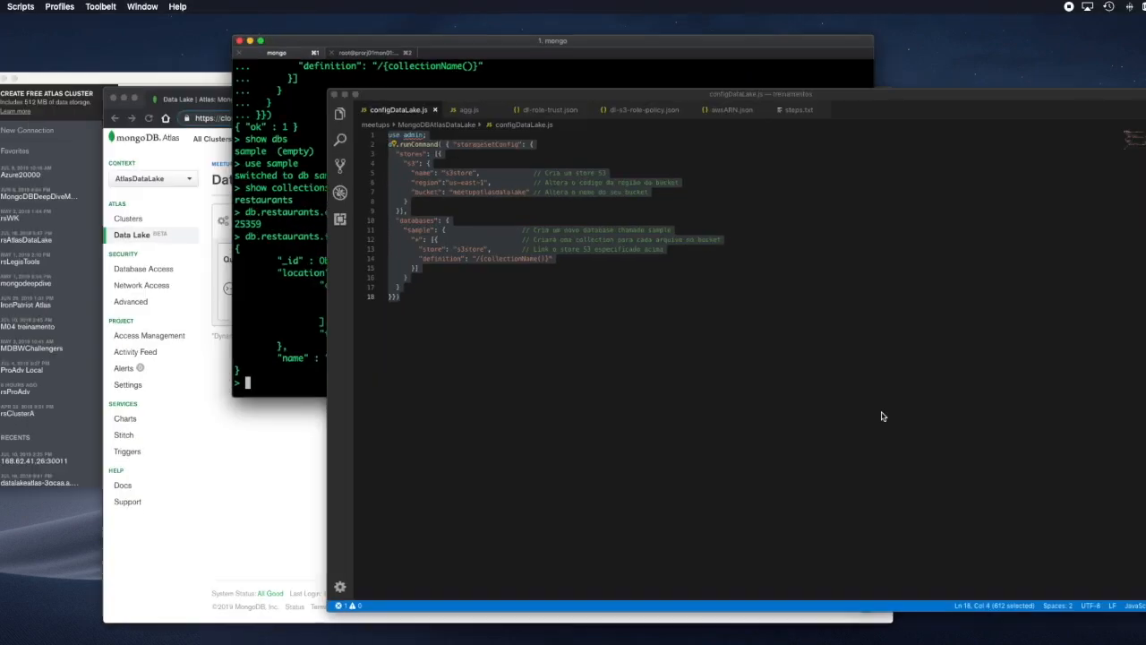
{"action": "left_click", "coordinate": [333, 62]}
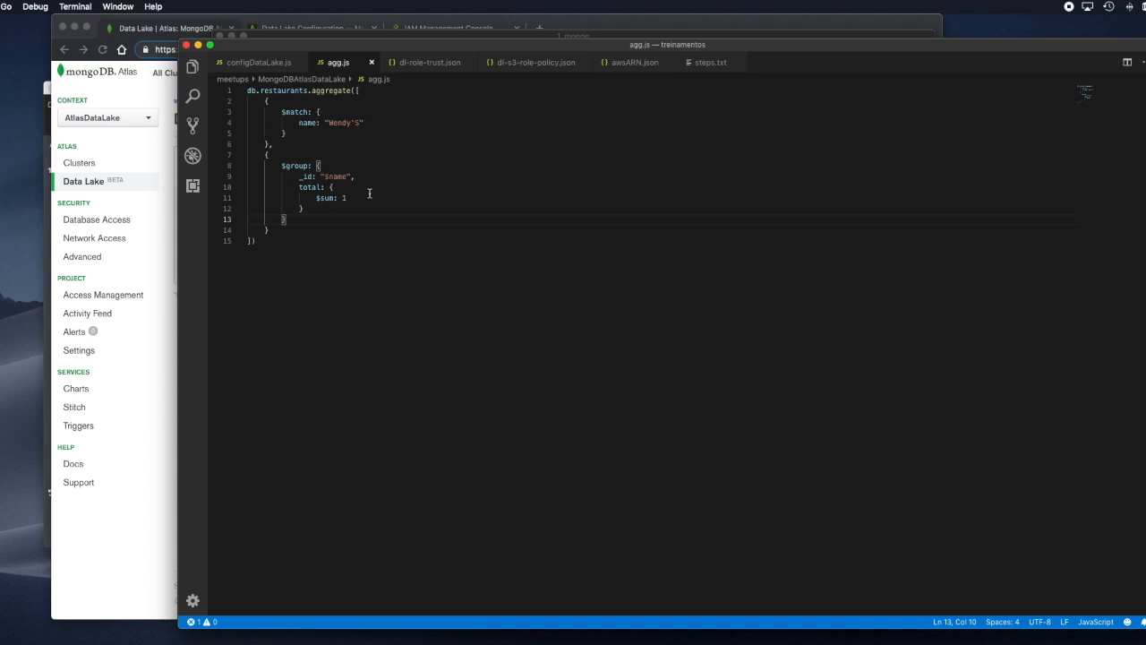
{"action": "left_click", "coordinate": [269, 240]}
{"action": "left_click_drag", "start_coordinate": [269, 240], "coordinate": [226, 91]}
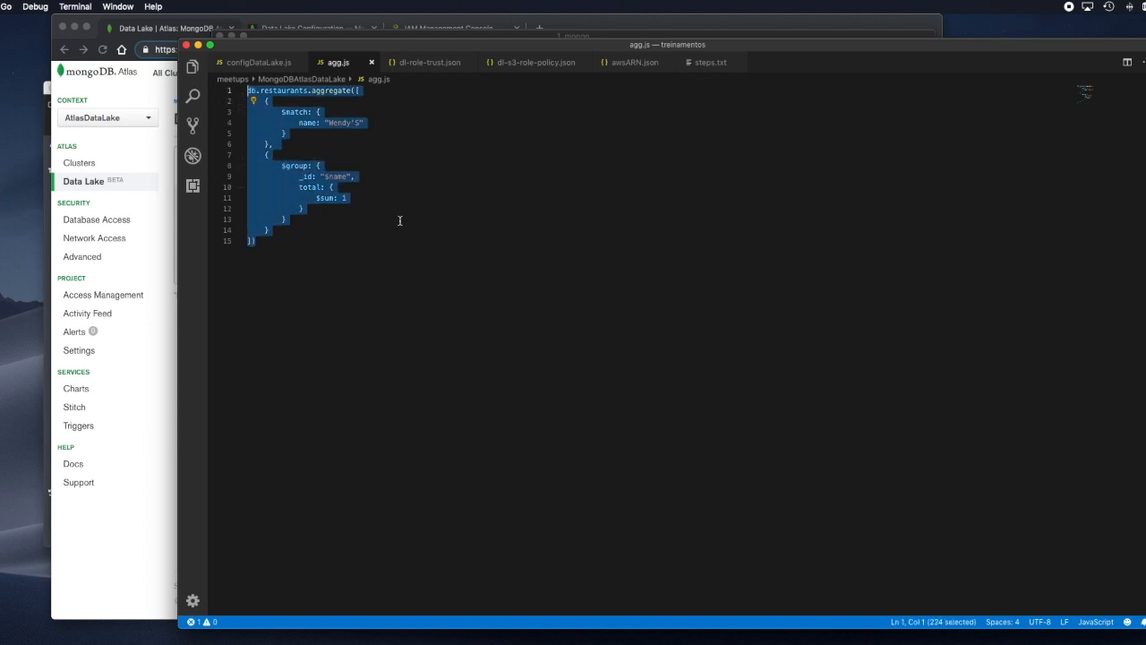
{"action": "key", "text": "super+c"}
{"action": "key", "text": "ctrl+Up"}
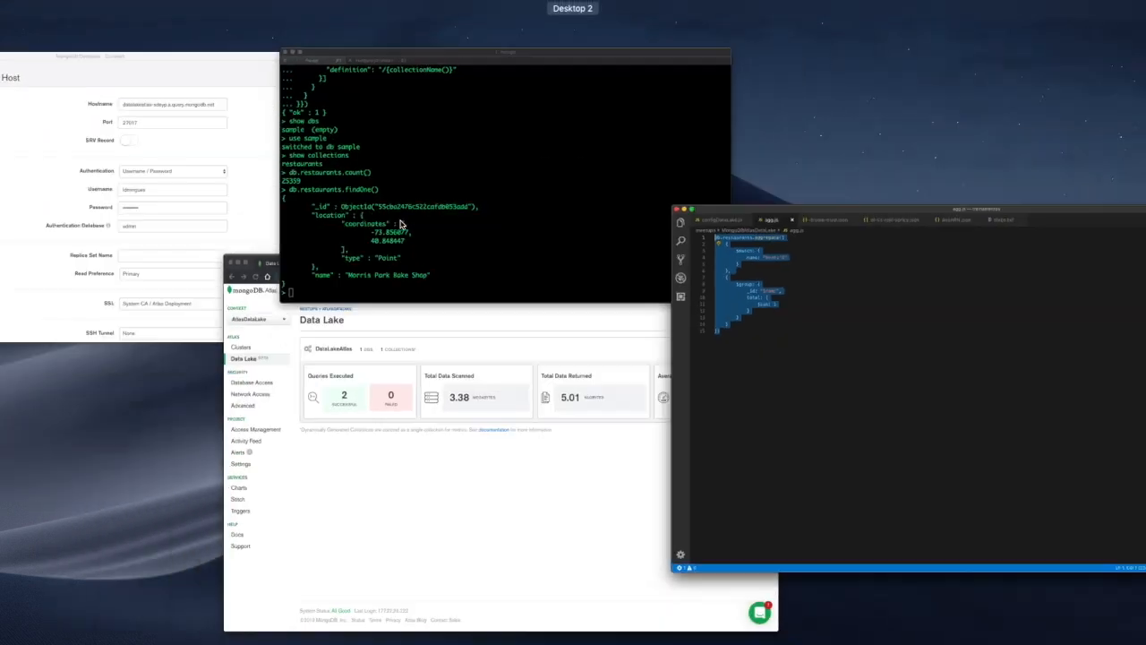
{"action": "left_click", "coordinate": [468, 225]}
{"action": "key", "text": "super+v"}
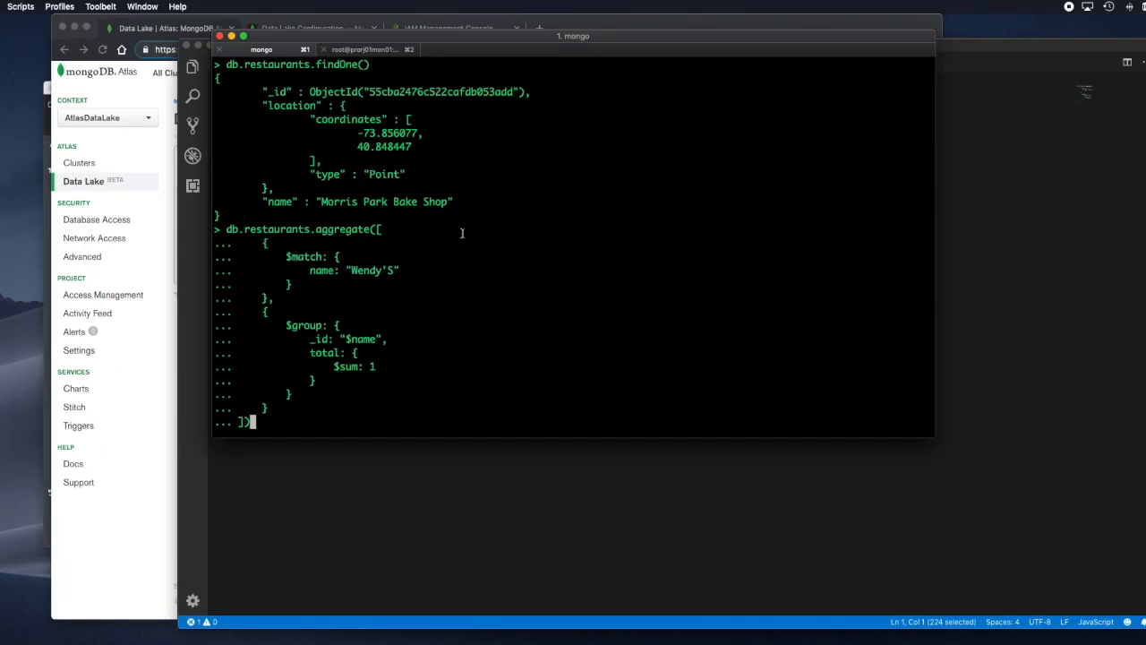
Step: Execute the pasted aggregation for a total of 41, then switch to the Atlas Data Lake page
{"action": "key", "text": "Return"}
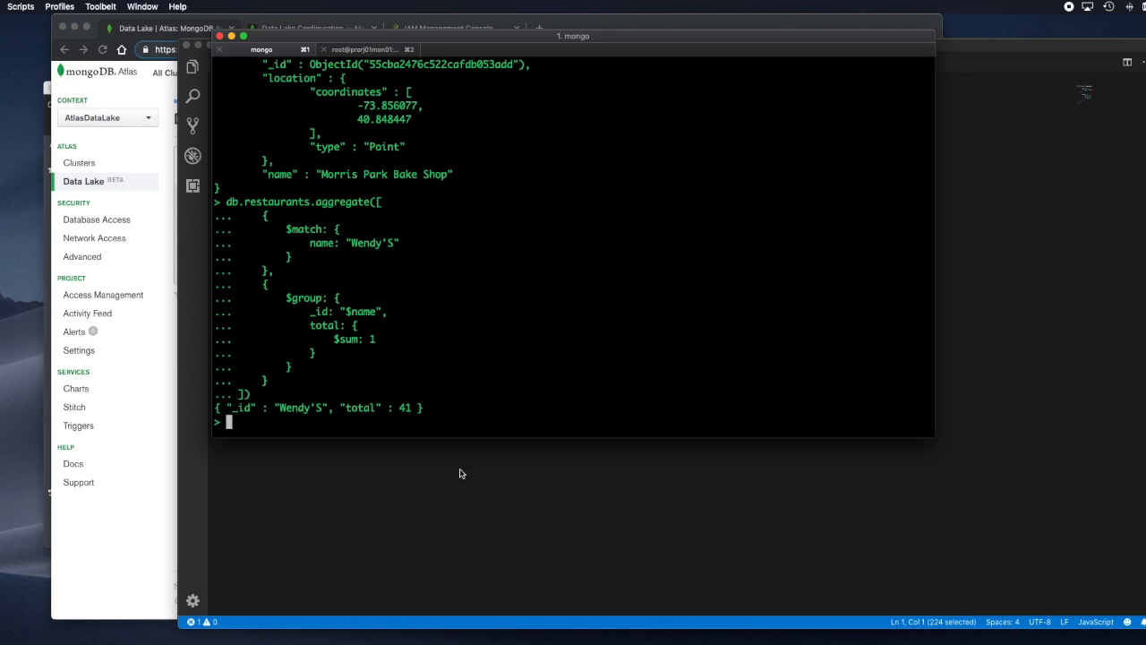
{"action": "left_click", "coordinate": [142, 473]}
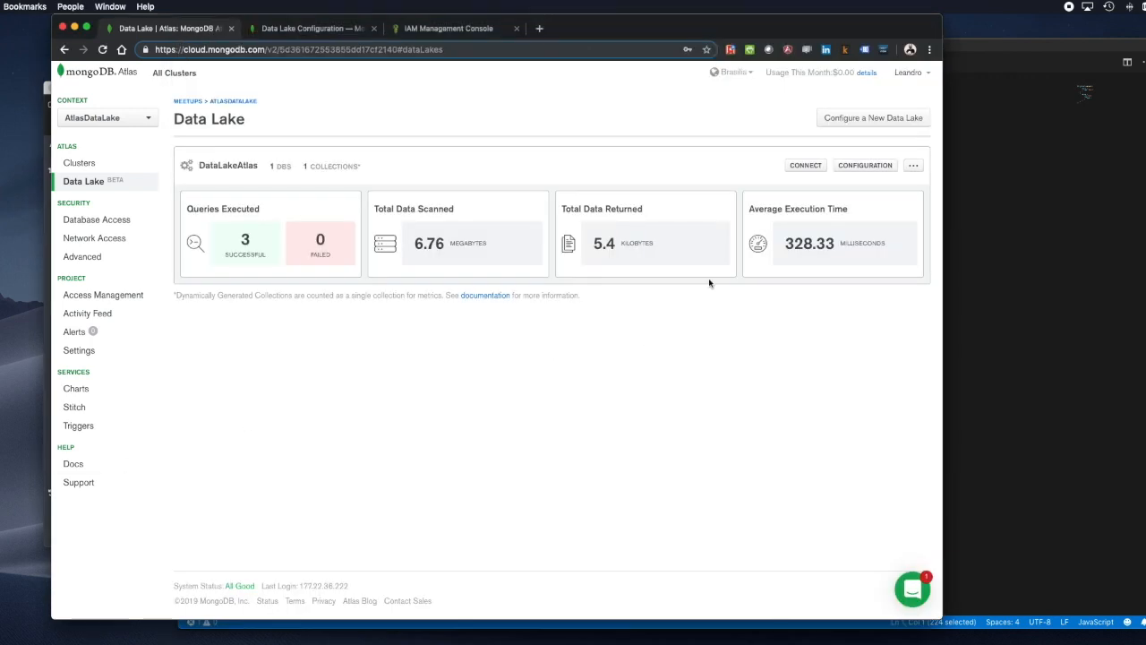
Step: Copy the DataLakeAtlas Compass connection string and bring the MongoDB Compass window forward
{"action": "left_click", "coordinate": [815, 167]}
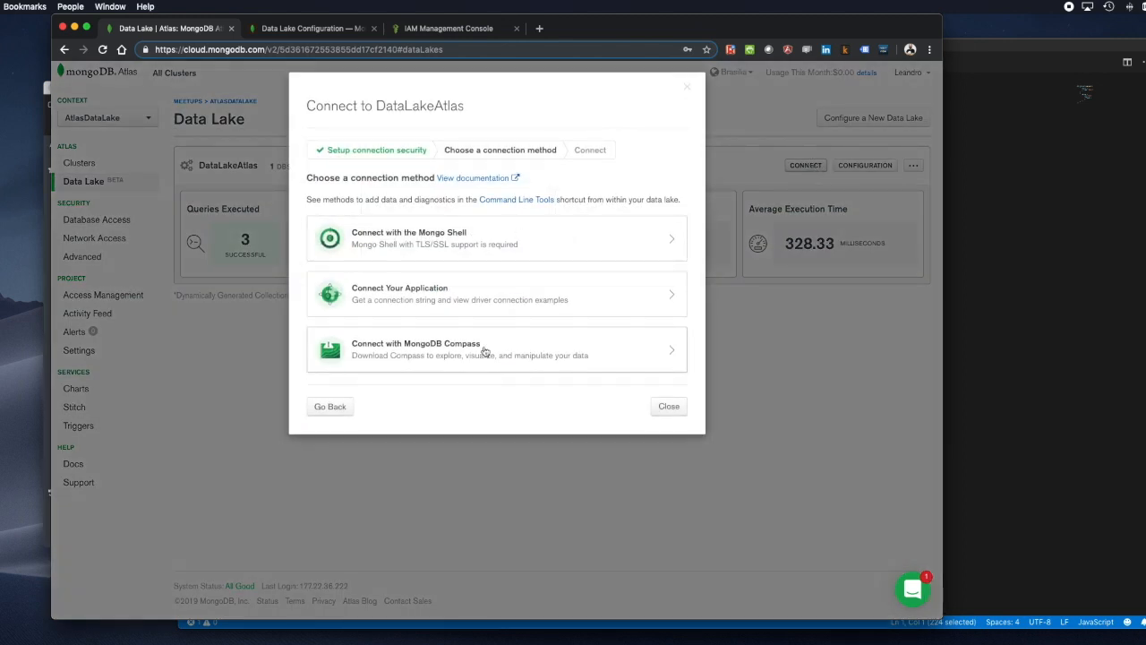
{"action": "left_click", "coordinate": [511, 355]}
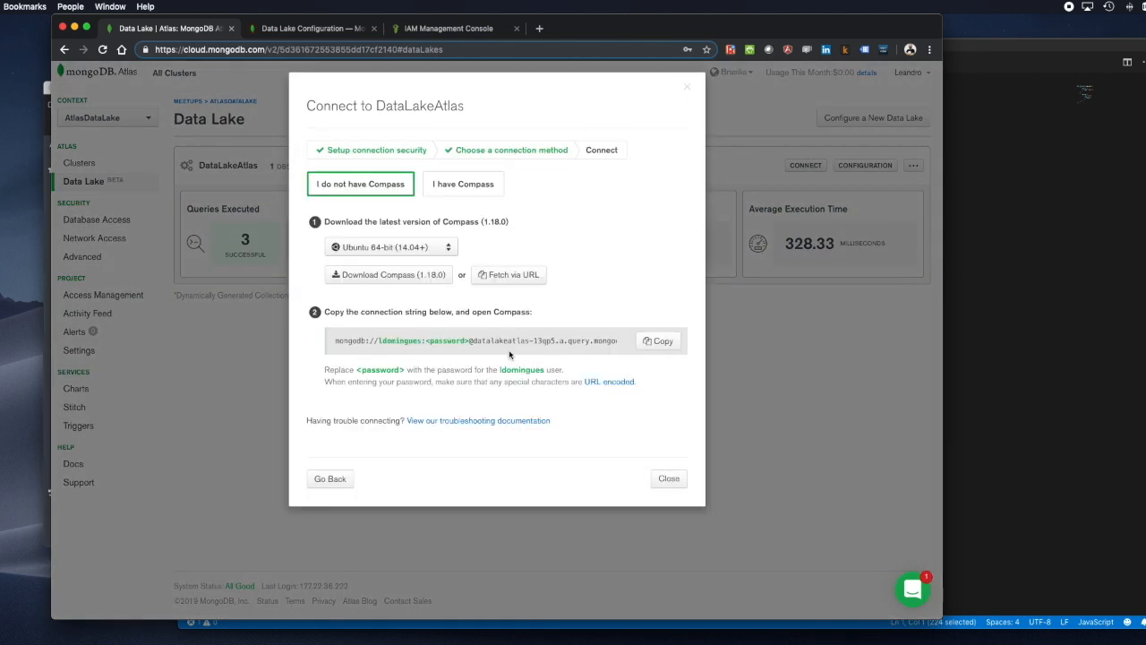
{"action": "left_click", "coordinate": [479, 191]}
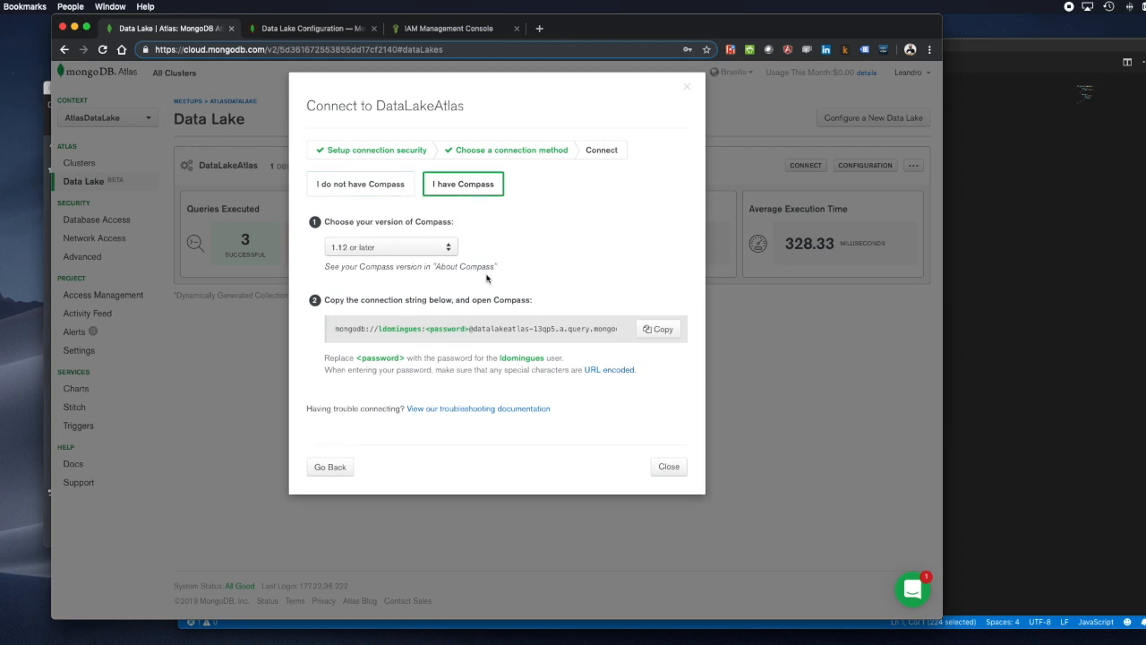
{"action": "left_click", "coordinate": [659, 331]}
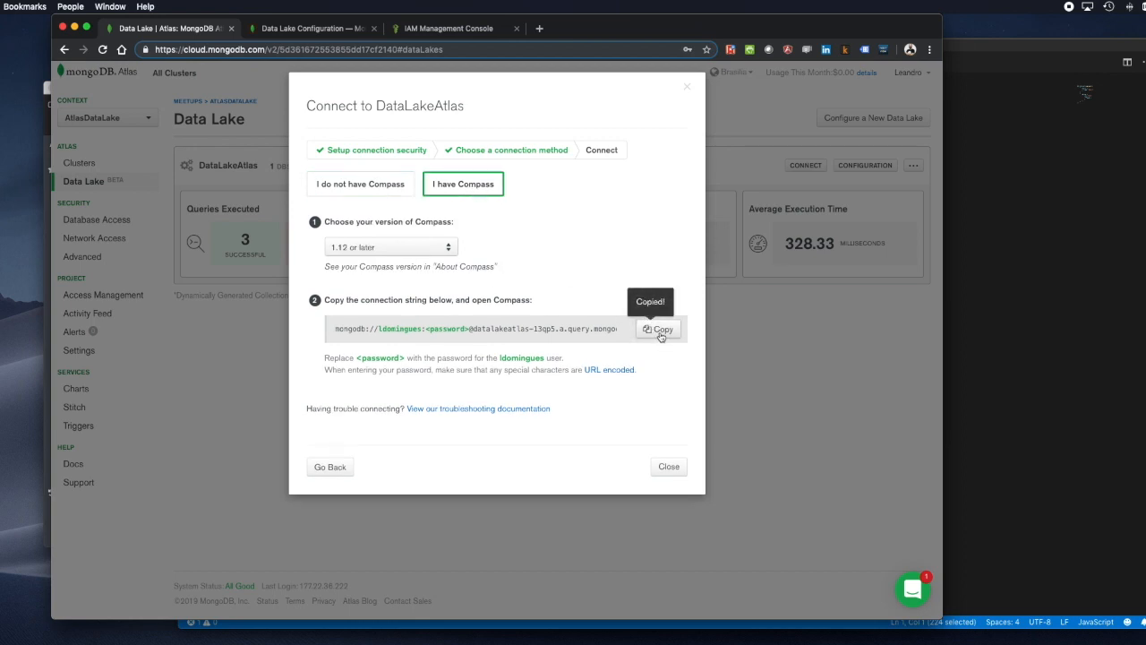
{"action": "key", "text": "ctrl+Up"}
{"action": "left_click", "coordinate": [113, 212]}
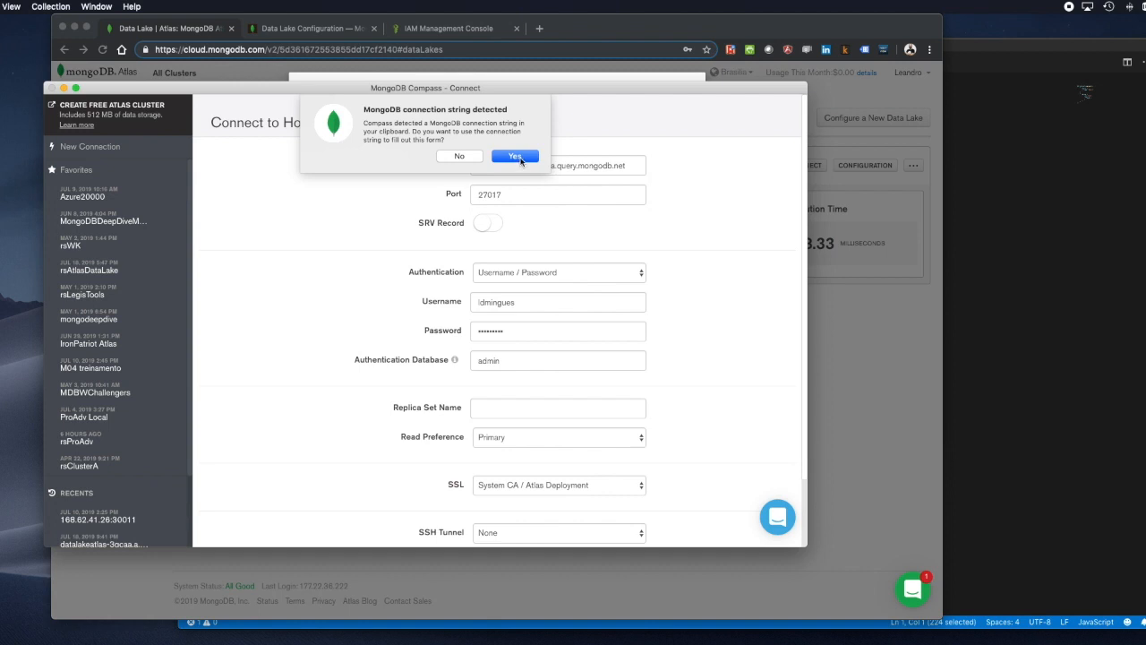
Step: Connect Compass to DataLakeAtlas using the detected connection string and the account password
{"action": "left_click", "coordinate": [519, 157]}
{"action": "left_click", "coordinate": [512, 333]}
{"action": "type", "text": "••••••••••"}
{"action": "key", "text": "Return"}
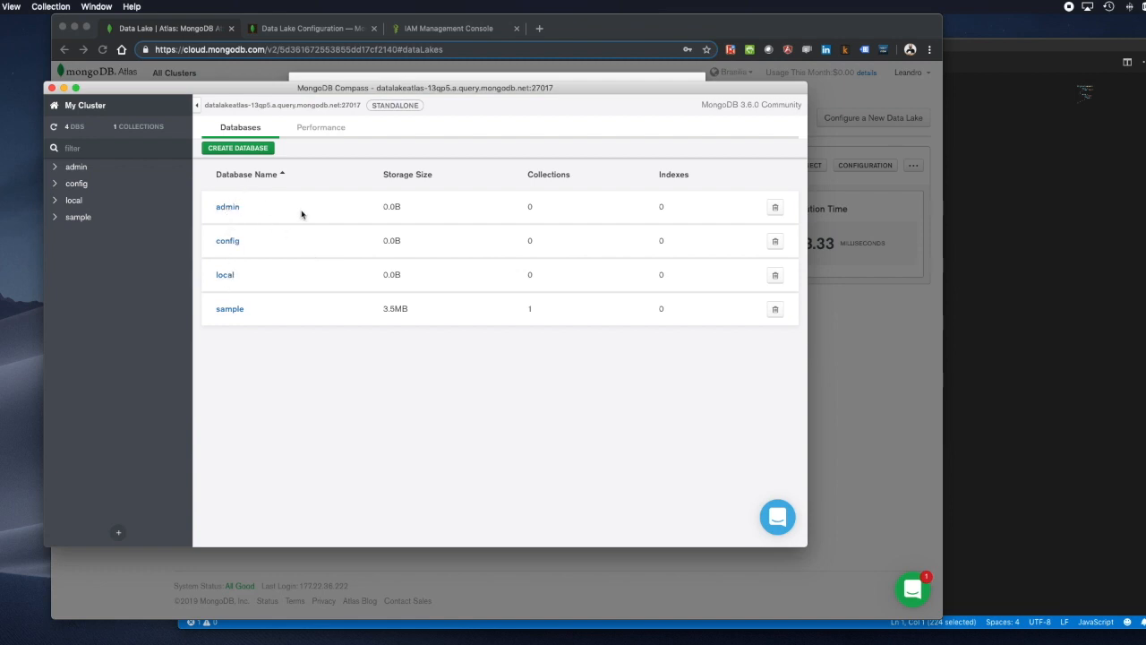
Step: Open the sample.restaurants documents, then return to the AWS console tab in the browser
{"action": "left_click", "coordinate": [225, 310]}
{"action": "left_click", "coordinate": [244, 207]}
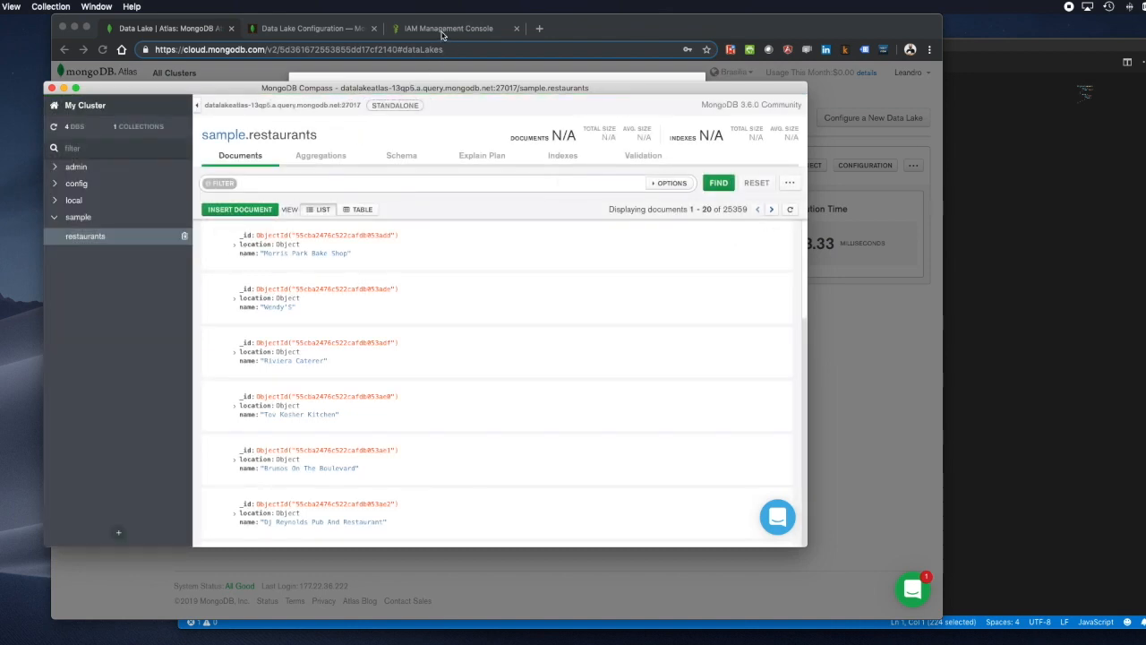
{"action": "left_click", "coordinate": [443, 36]}
Step: Open restaurants.json from the meetupatlasdatalake S3 bucket as raw JSON, then return to Compass
{"action": "left_click", "coordinate": [163, 76]}
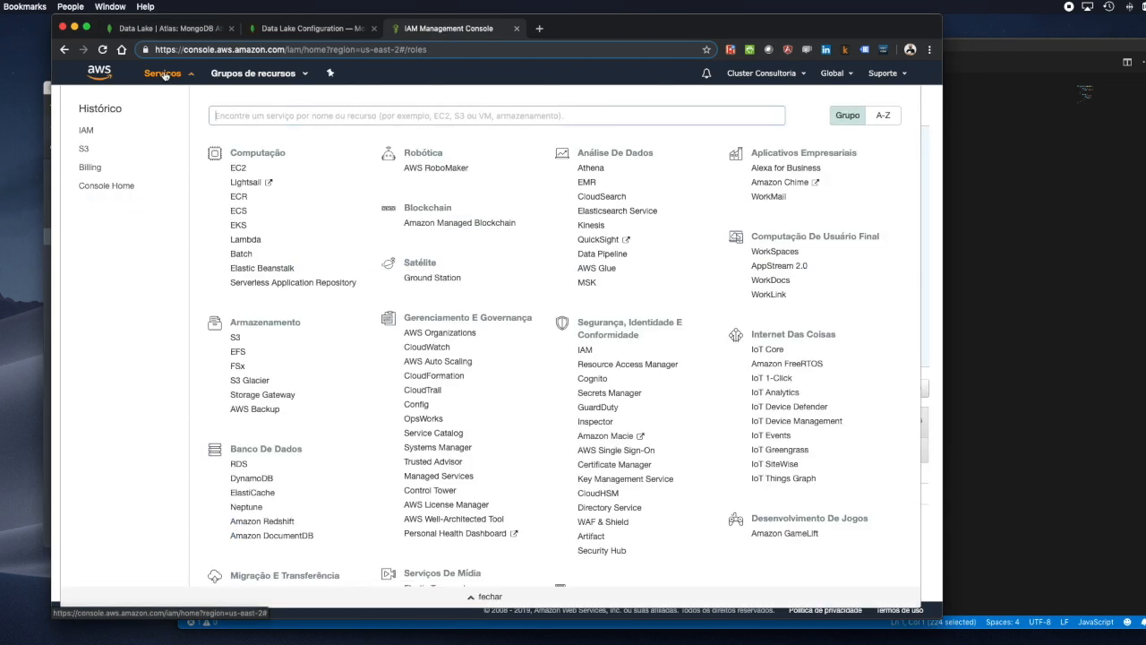
{"action": "left_click", "coordinate": [235, 337]}
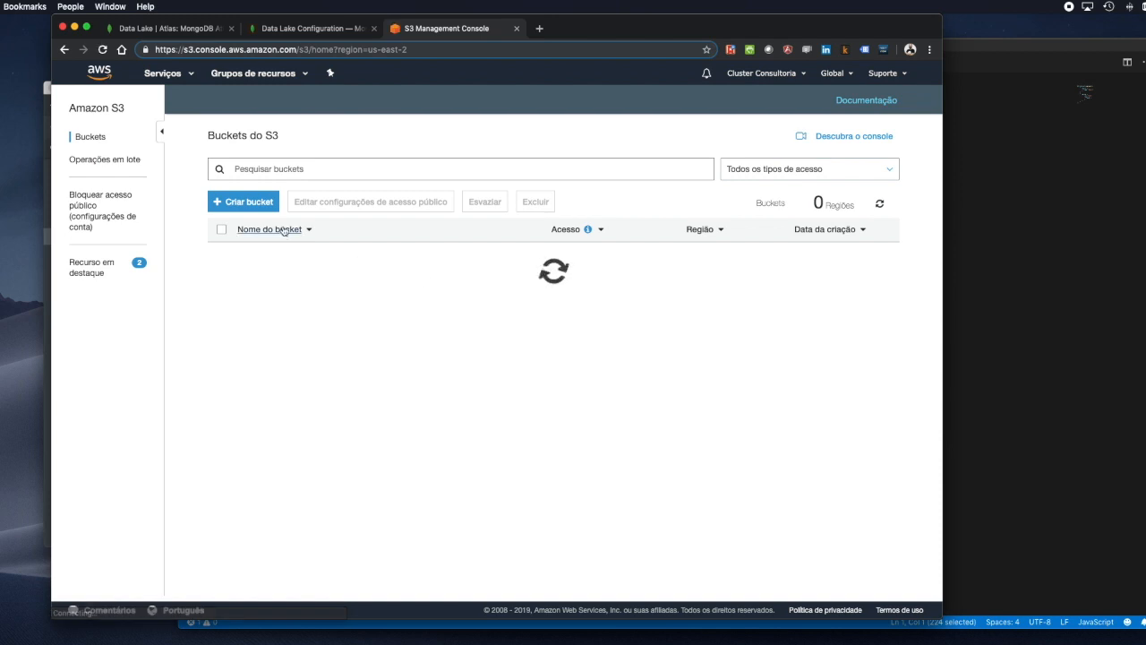
{"action": "left_click", "coordinate": [286, 257]}
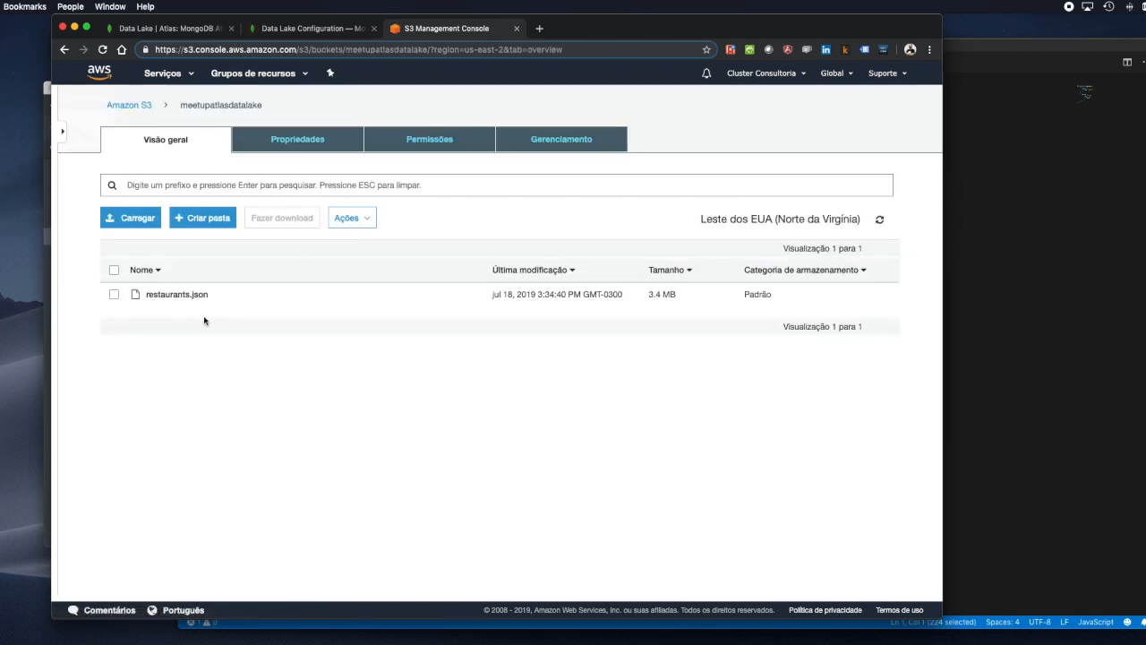
{"action": "left_click", "coordinate": [190, 301]}
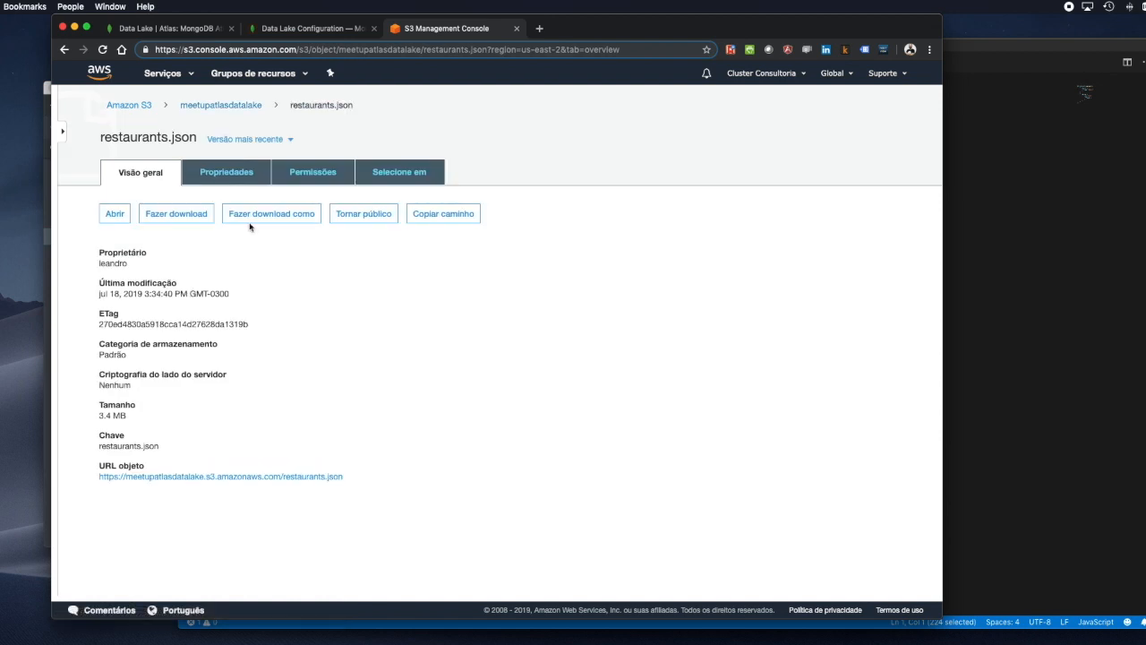
{"action": "left_click", "coordinate": [114, 214]}
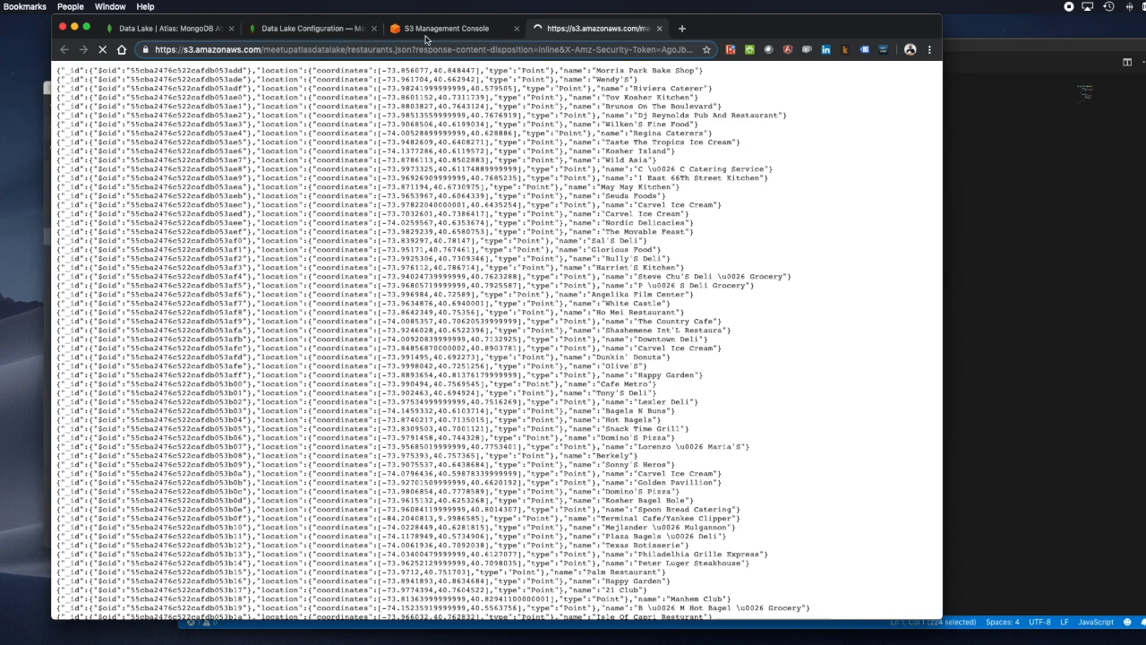
{"action": "key", "text": "ctrl+Up"}
{"action": "left_click", "coordinate": [181, 159]}
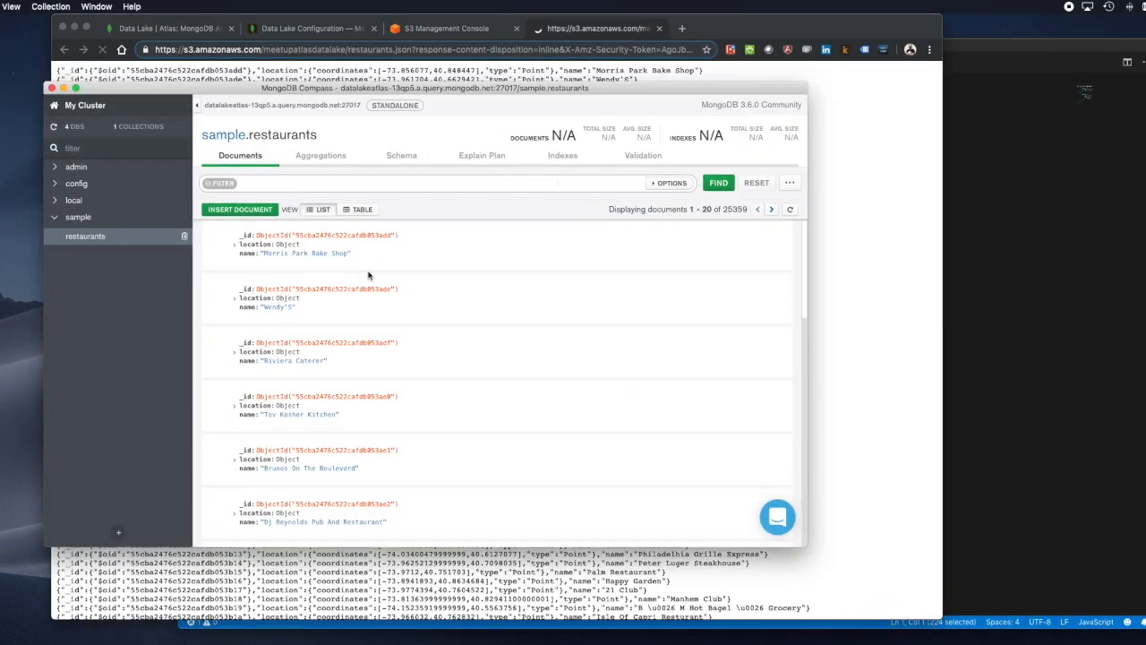
Step: Start an aggregation pipeline with comment mode off and $group as the first stage
{"action": "left_click", "coordinate": [234, 245]}
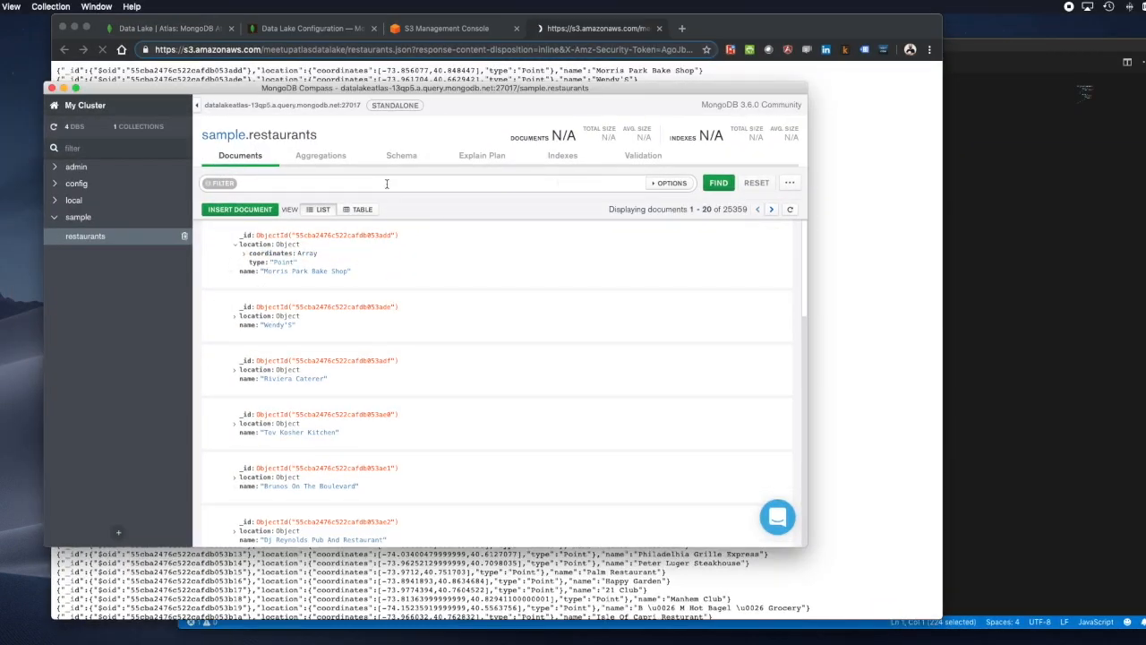
{"action": "left_click", "coordinate": [336, 159]}
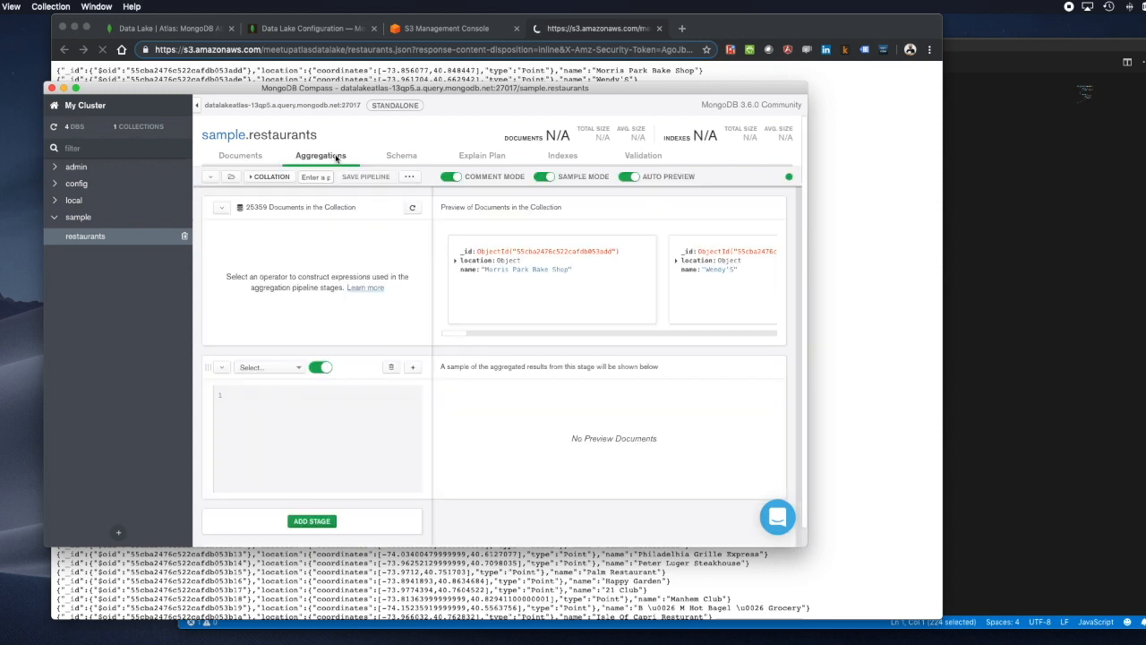
{"action": "left_click", "coordinate": [449, 178]}
{"action": "left_click", "coordinate": [279, 374]}
{"action": "type", "text": "gro"}
{"action": "left_click", "coordinate": [278, 383]}
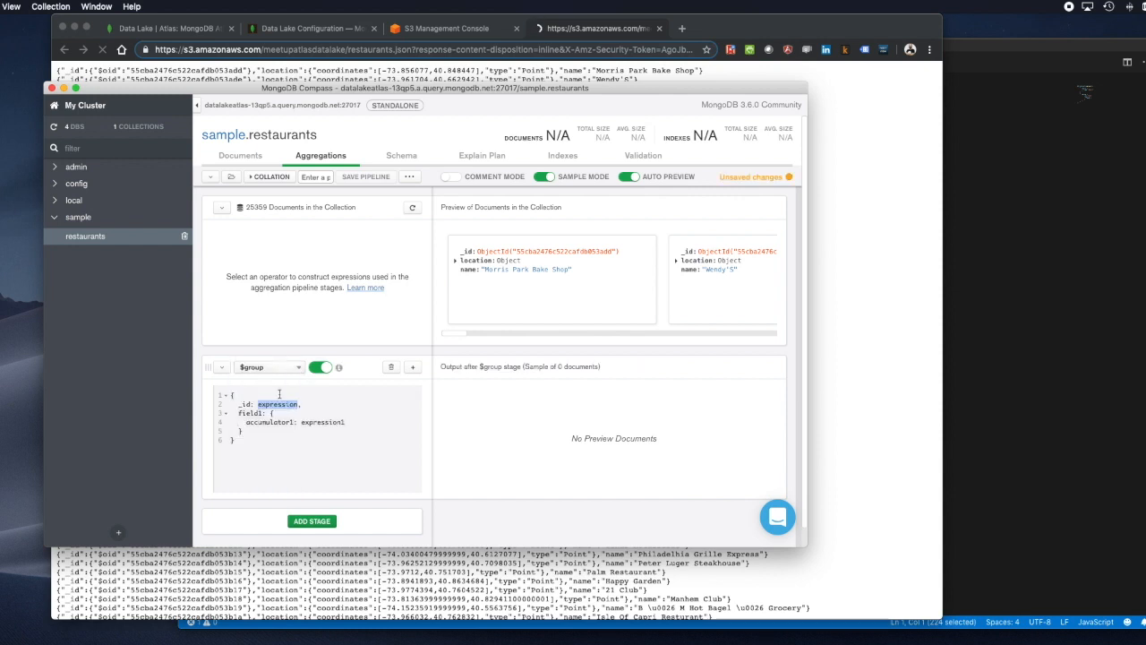
Step: Set the $group stage's _id to "$name" and add a total field of { $sum: 1 }
{"action": "type", "text": "\"$"}
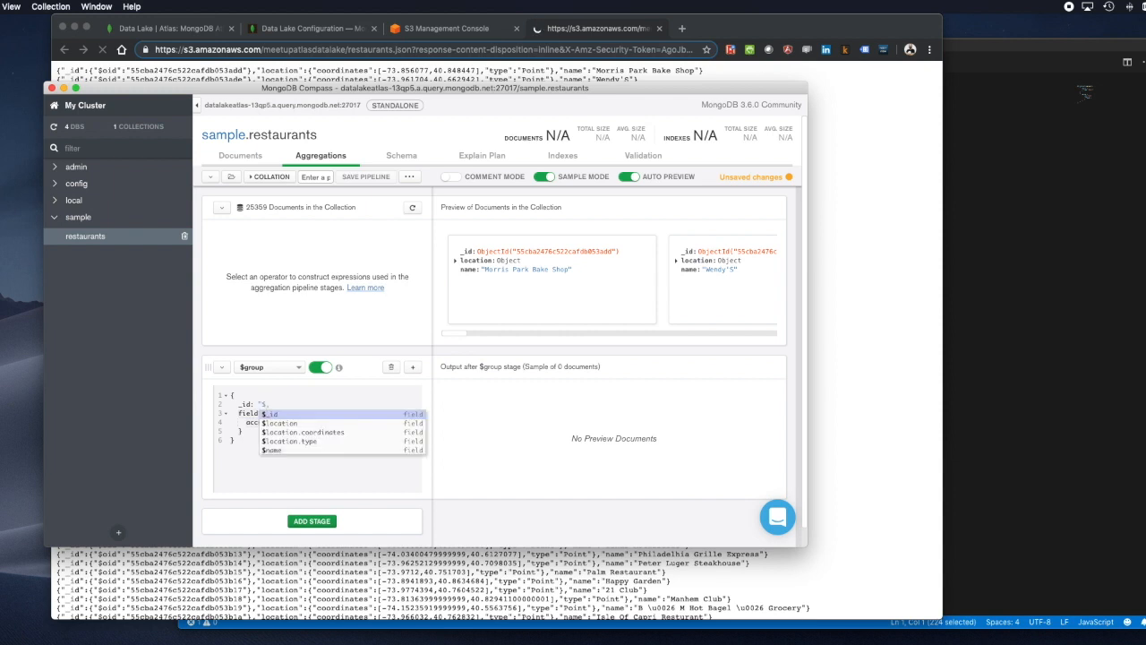
{"action": "type", "text": "name"}
{"action": "key", "text": "Down"}
{"action": "key", "text": "Left"}
{"action": "key", "text": "Left"}
{"action": "key", "text": "Left"}
{"action": "key", "text": "shift+Left"}
{"action": "key", "text": "shift+Left"}
{"action": "key", "text": "shift+Left"}
{"action": "key", "text": "shift+Left"}
{"action": "key", "text": "shift+Left"}
{"action": "key", "text": "shift+Left"}
{"action": "type", "text": "total"}
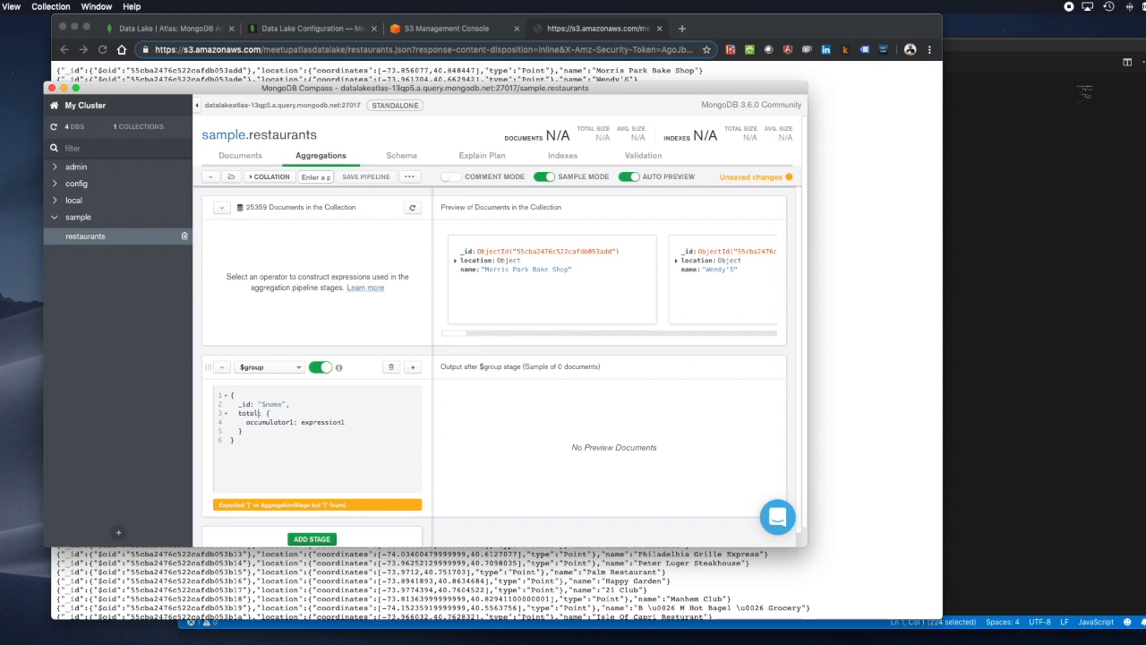
{"action": "key", "text": "shift+End"}
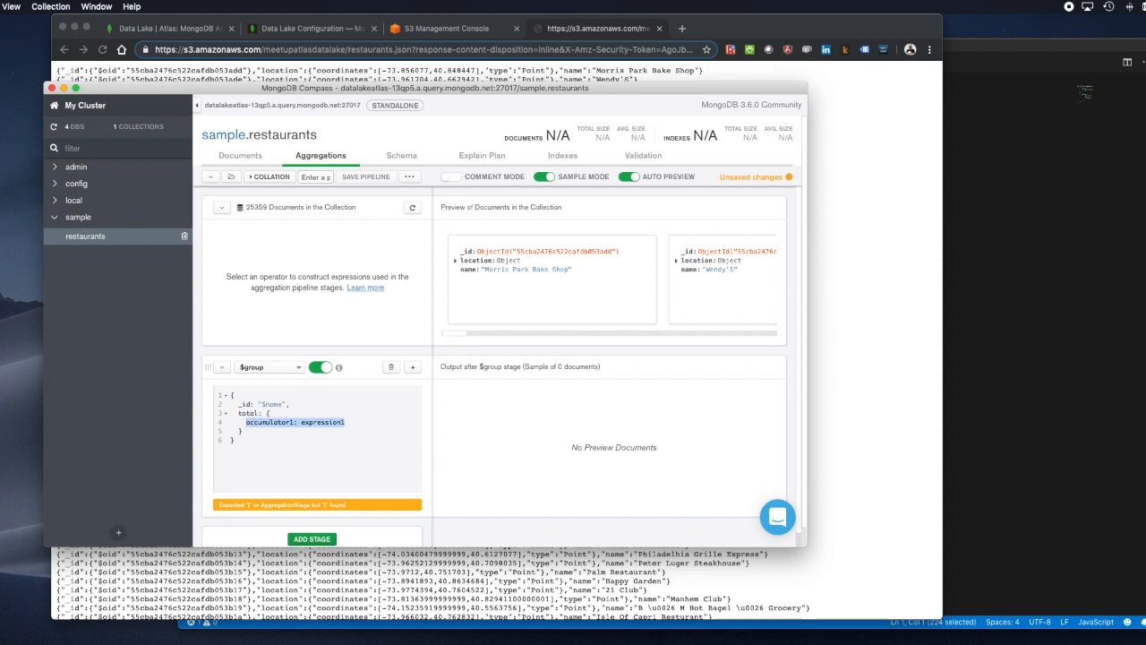
{"action": "type", "text": "$sum: 1"}
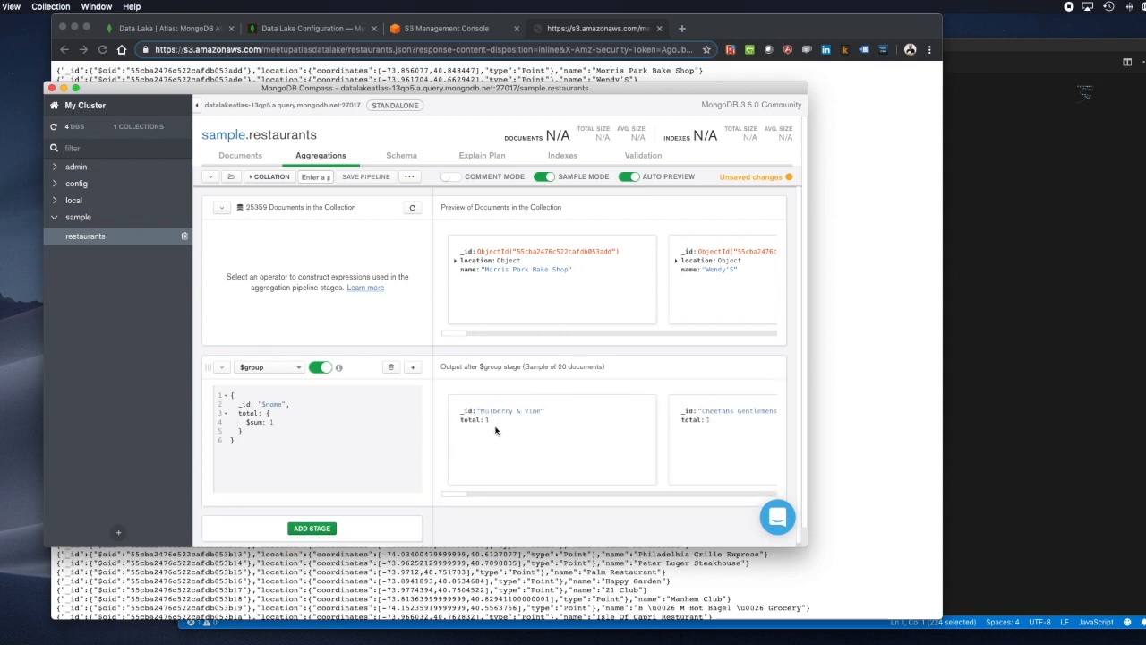
{"action": "scroll", "coordinate": [568, 449], "scroll_direction": "right", "scroll_amount": 10}
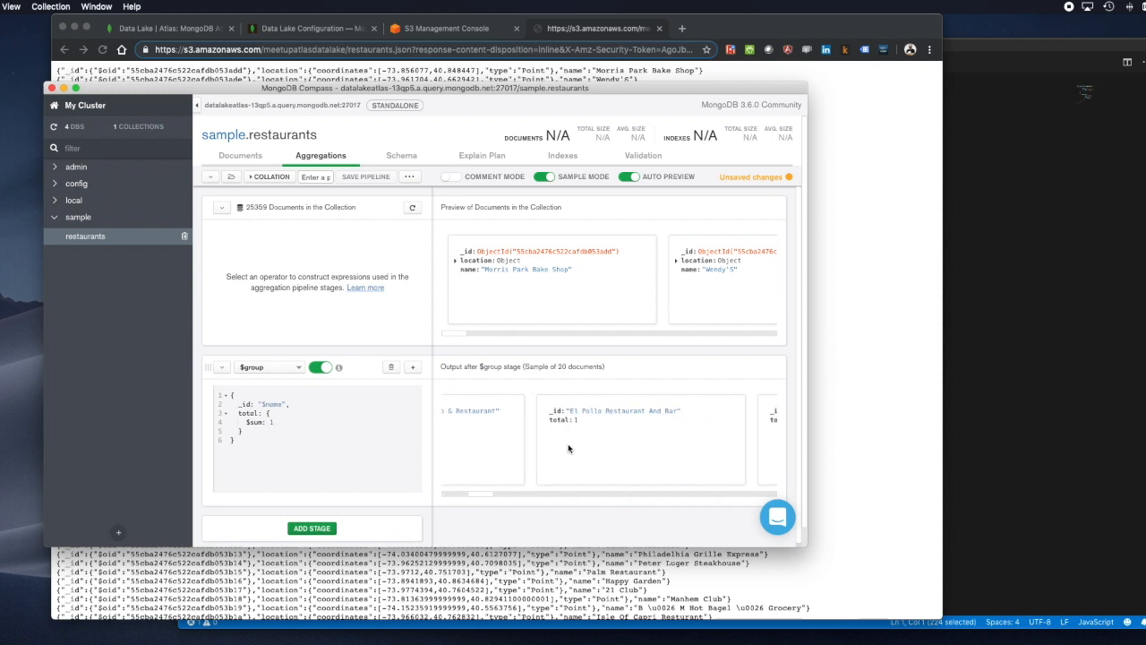
{"action": "scroll", "coordinate": [310, 439], "scroll_direction": "down", "scroll_amount": 1}
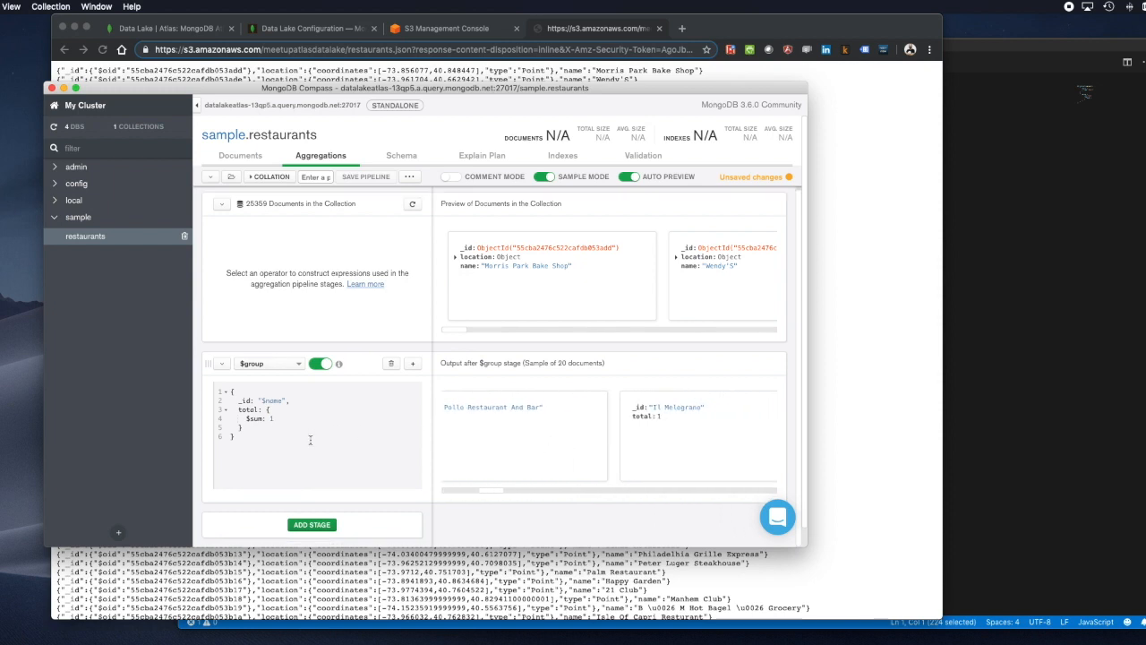
{"action": "scroll", "coordinate": [493, 460], "scroll_direction": "left", "scroll_amount": 5}
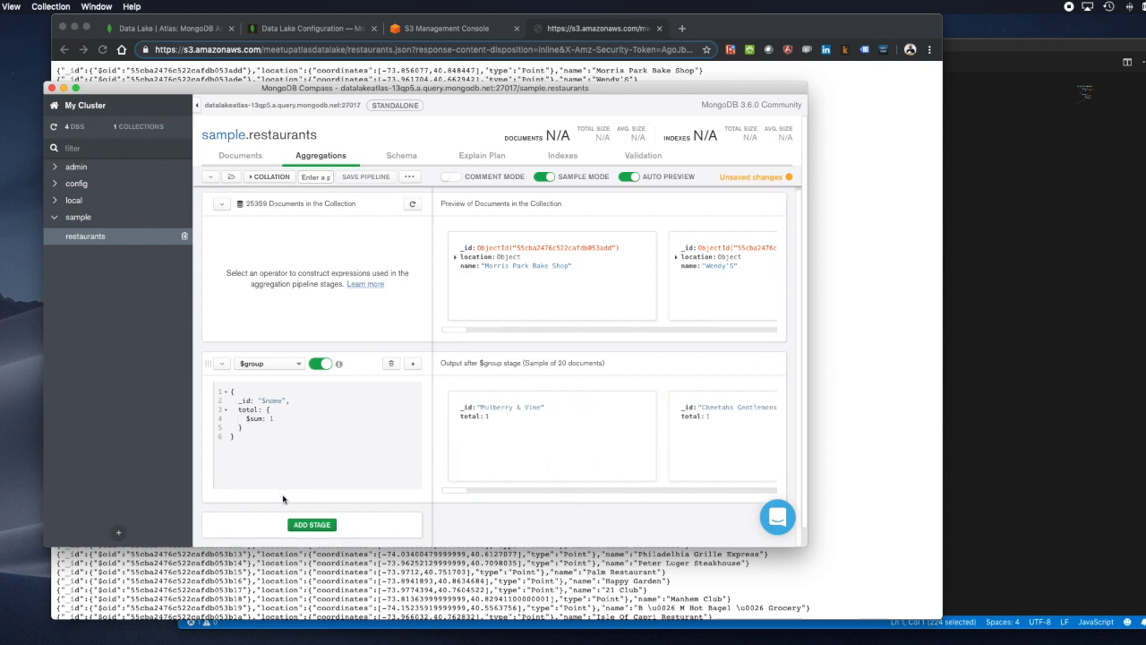
Step: Add a $sort stage on total -1 and review the ranked restaurant output
{"action": "left_click", "coordinate": [305, 526]}
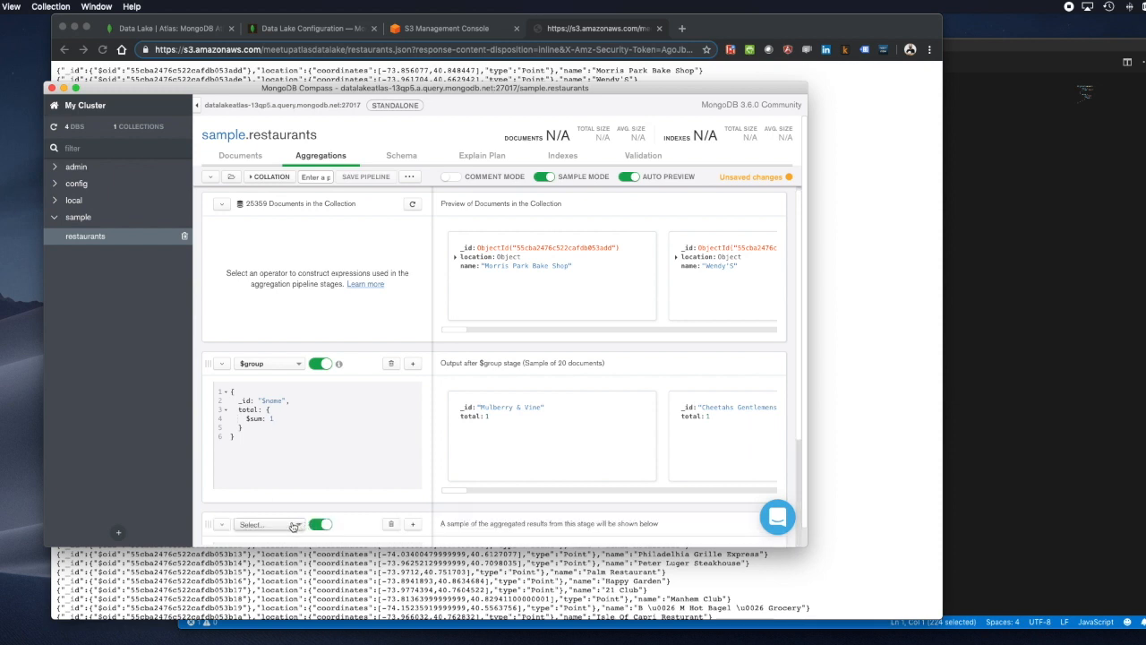
{"action": "left_click", "coordinate": [269, 371]}
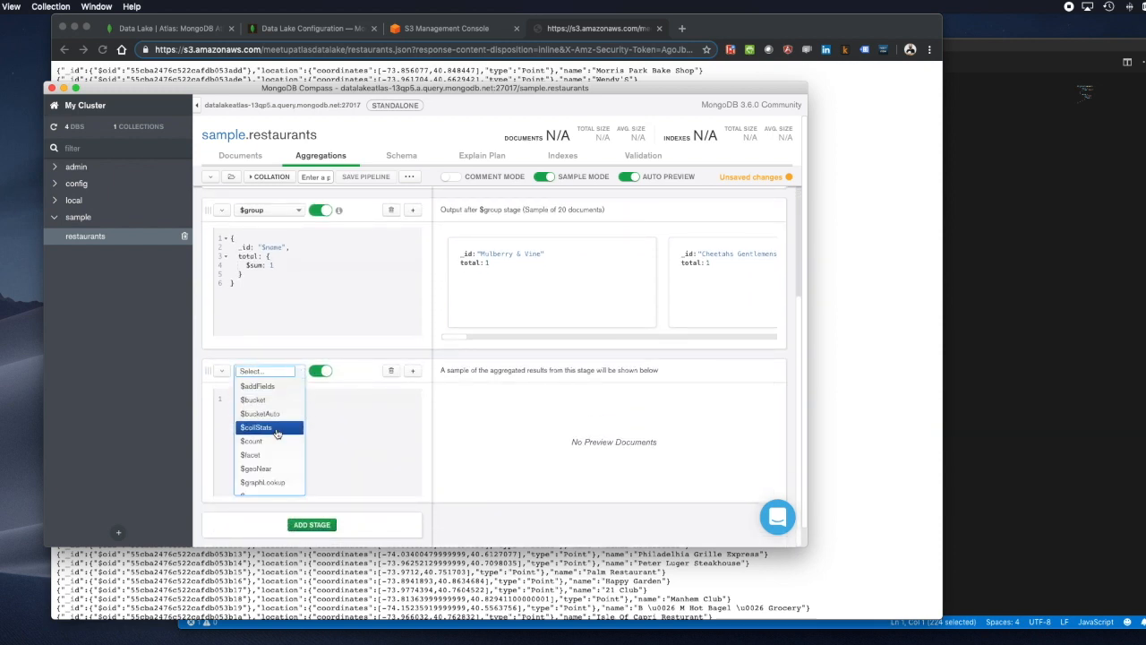
{"action": "type", "text": "sort"}
{"action": "key", "text": "Return"}
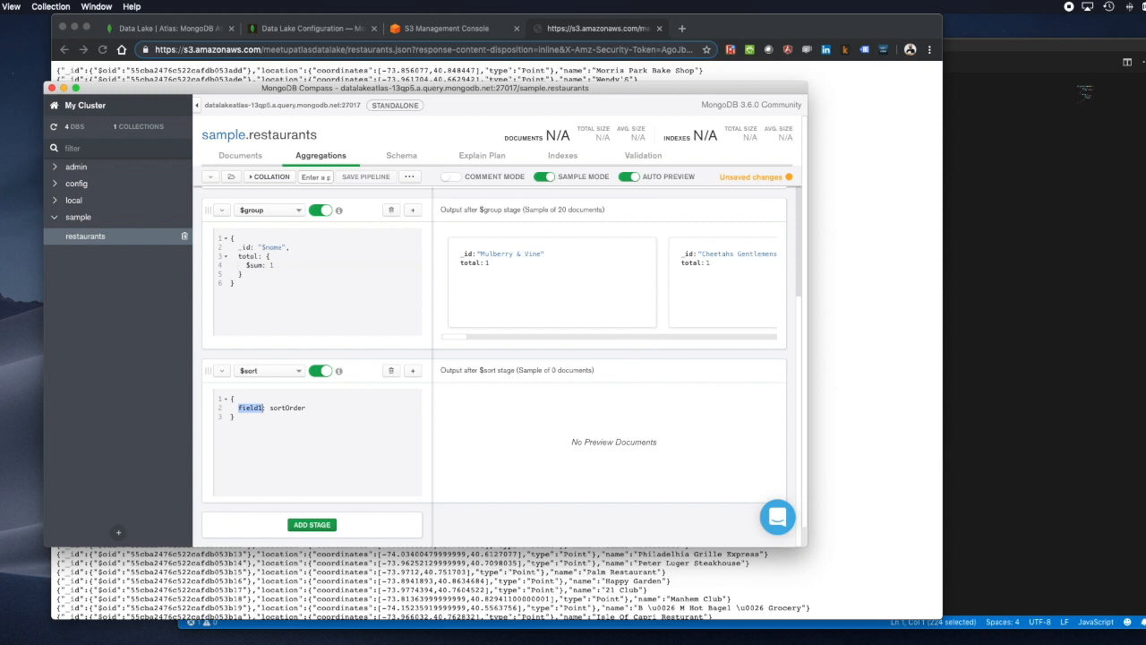
{"action": "type", "text": "total"}
{"action": "double_click", "coordinate": [269, 407]}
{"action": "type", "text": "-1"}
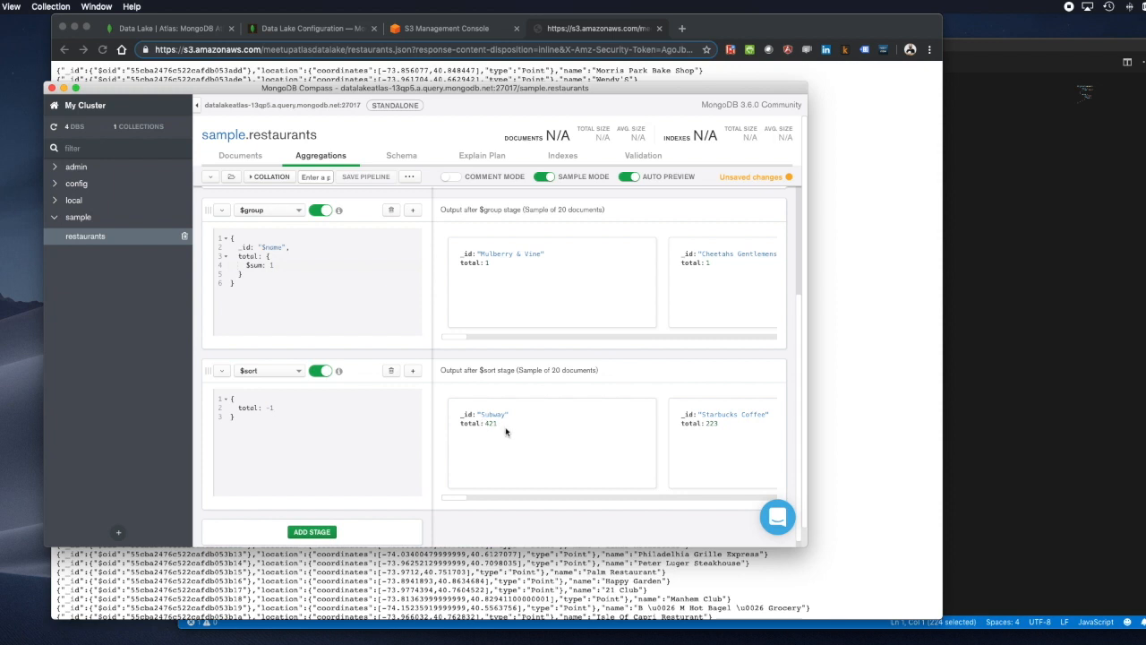
{"action": "scroll", "coordinate": [600, 436], "scroll_direction": "right", "scroll_amount": 5}
{"action": "scroll", "coordinate": [600, 435], "scroll_direction": "right", "scroll_amount": 5}
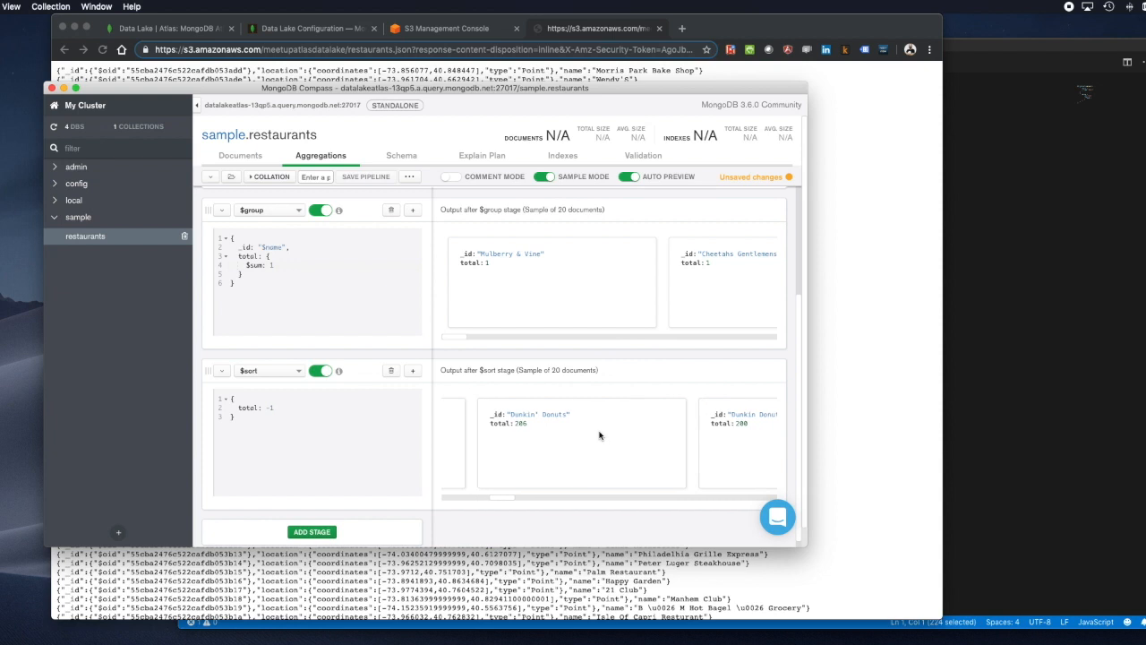
{"action": "scroll", "coordinate": [599, 435], "scroll_direction": "right", "scroll_amount": 2}
{"action": "left_click", "coordinate": [275, 407]}
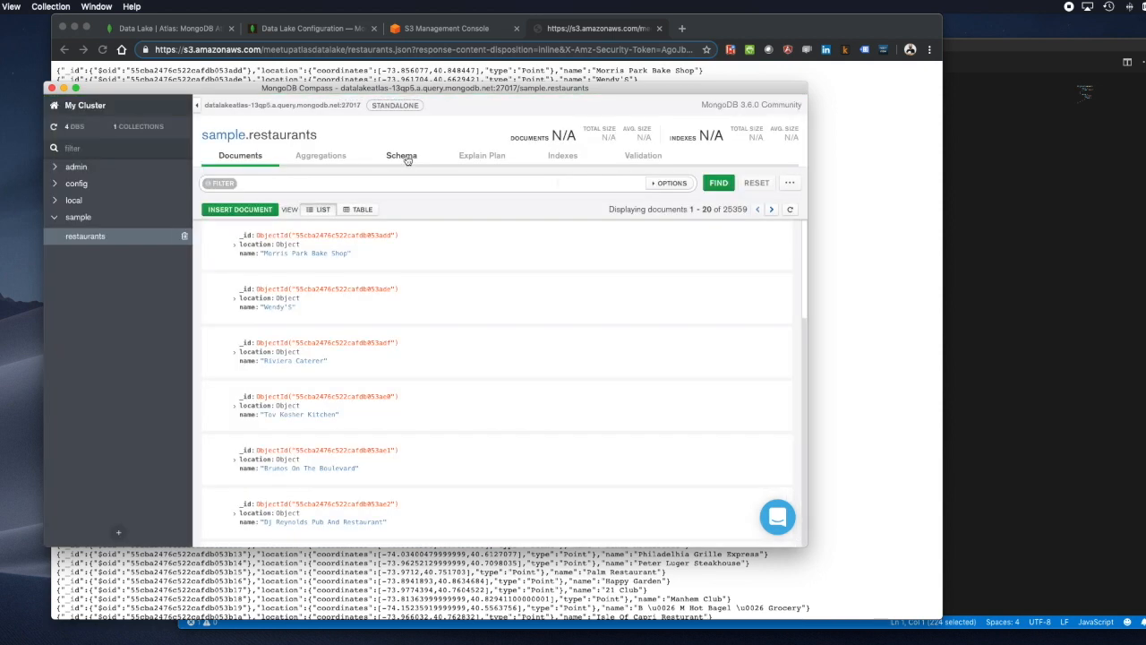
Step: Look at the Schema and Explain Plan views, then return to the Documents list
{"action": "left_click", "coordinate": [407, 159]}
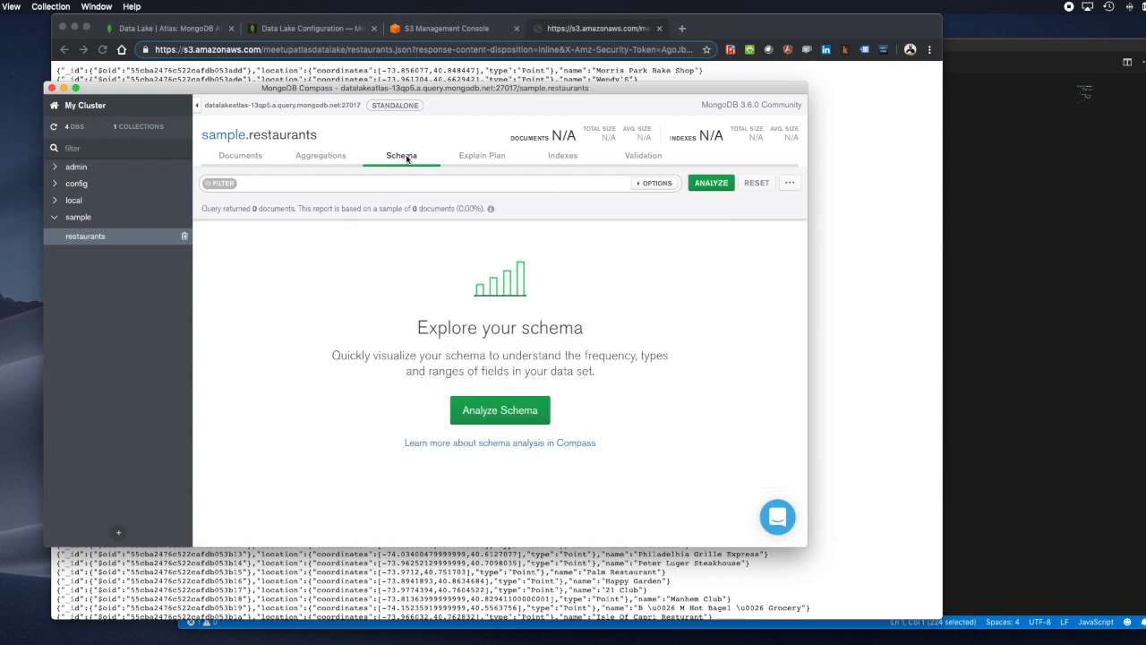
{"action": "left_click", "coordinate": [482, 158]}
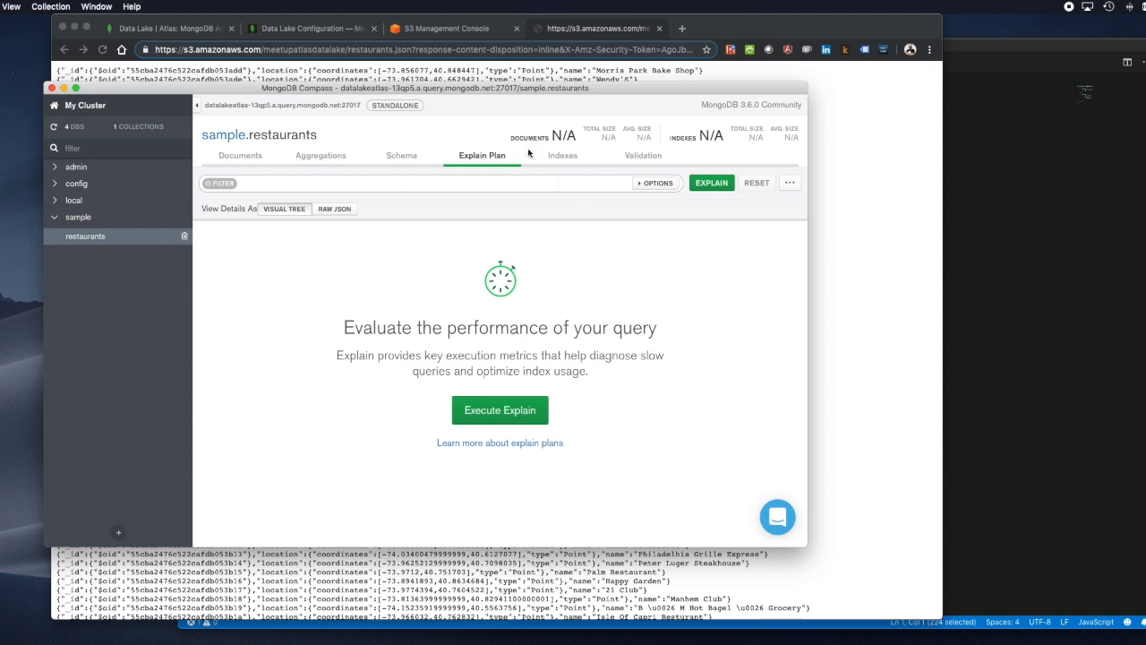
{"action": "left_click", "coordinate": [237, 157]}
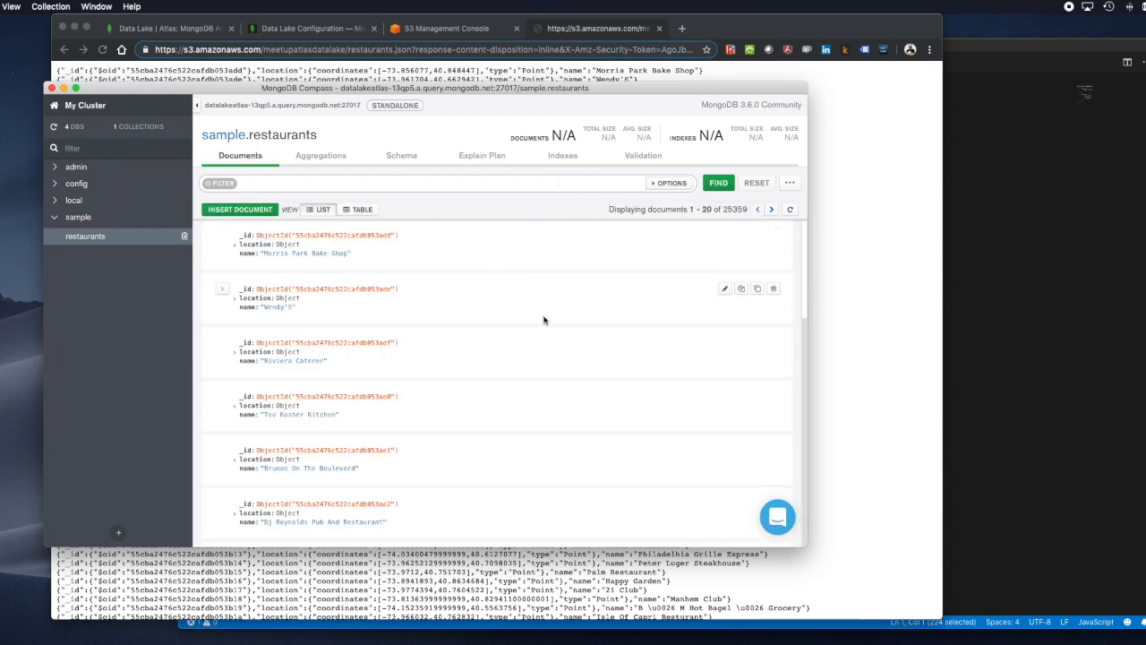